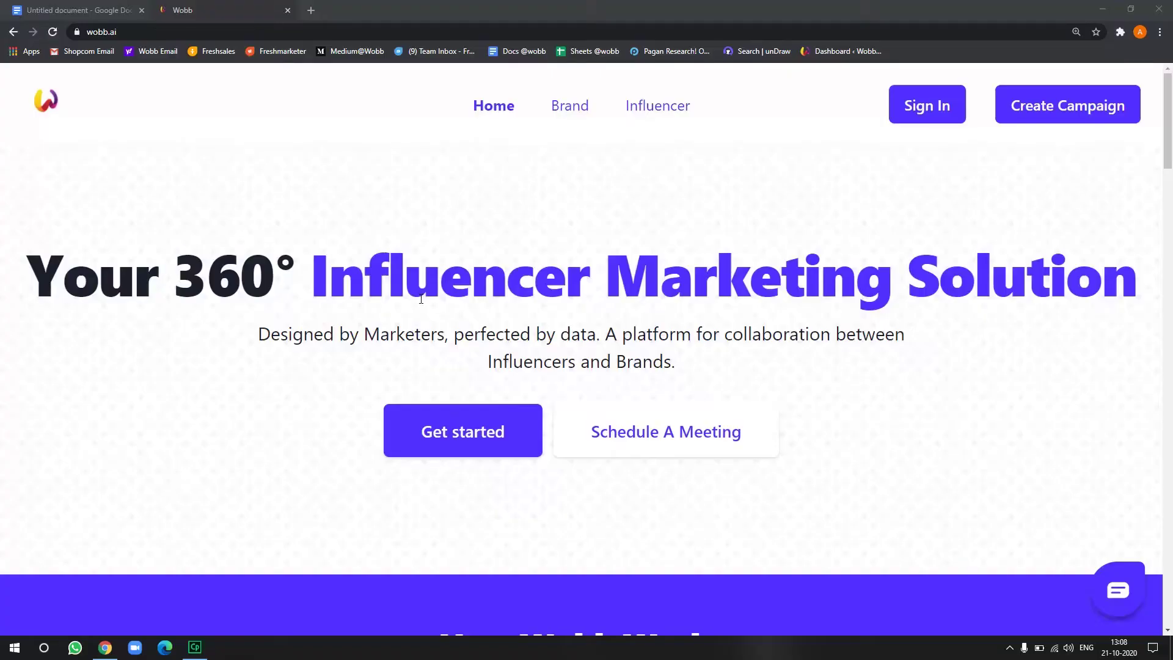
Scroll down and back up through the wobb.ai home page
scroll(421, 298, down, 20)
scroll(421, 299, up, 11)
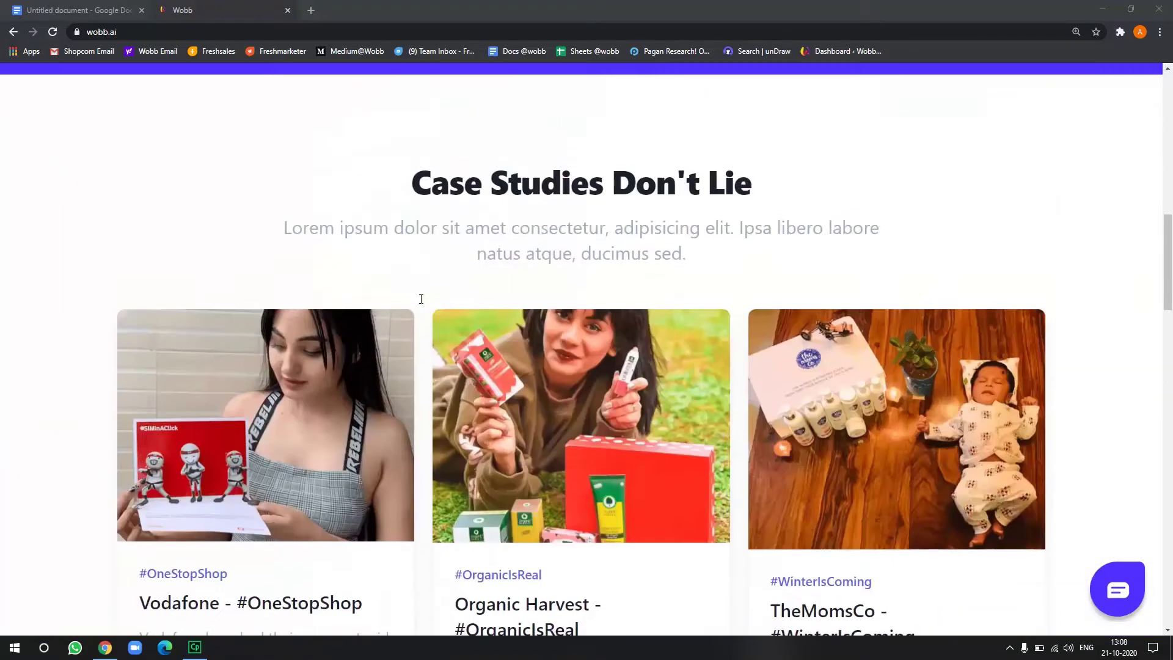
scroll(421, 299, up, 14)
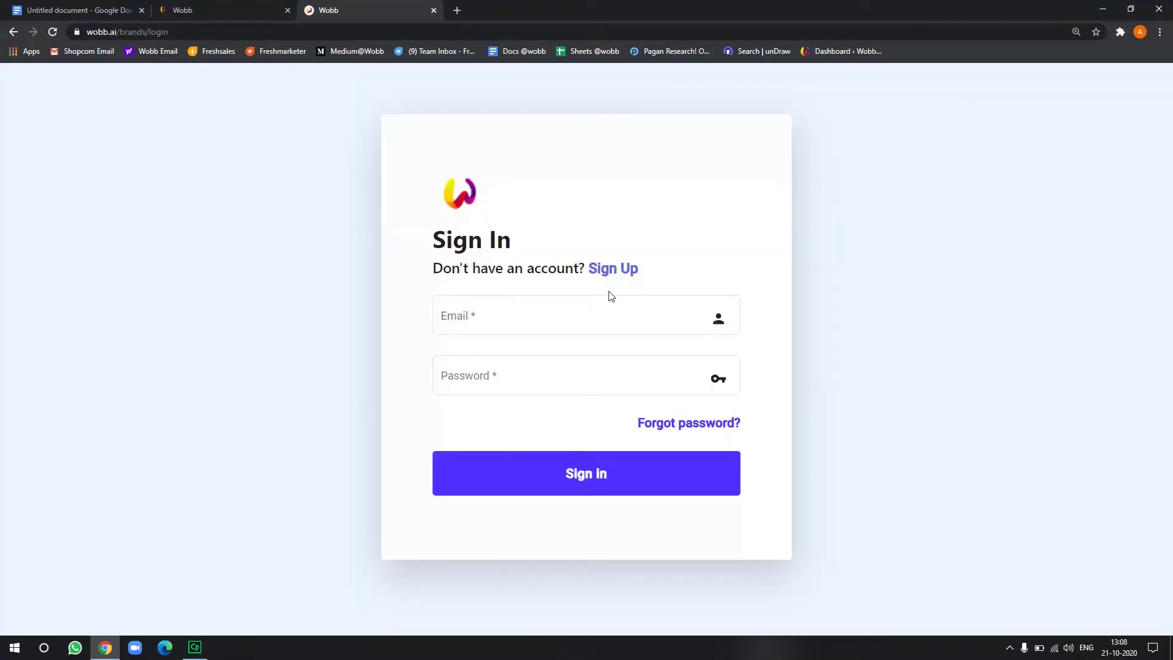
Open the brand registration form and enter company name Wobb and the work e-mail
click(584, 316)
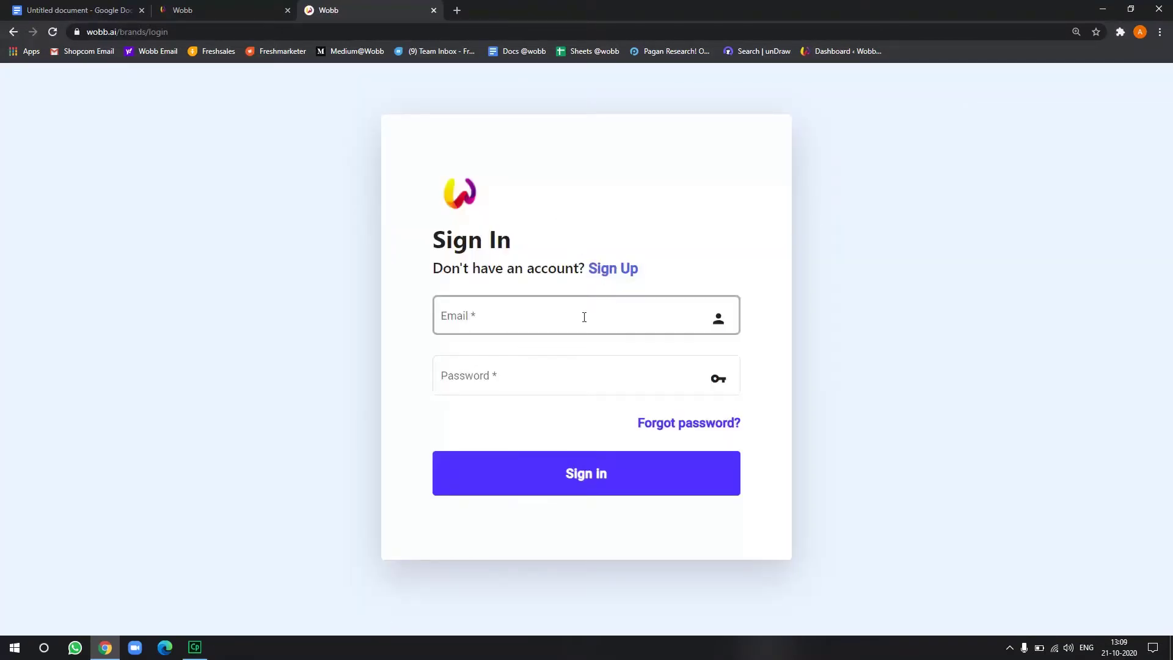
click(610, 274)
click(536, 203)
text(Wobb)
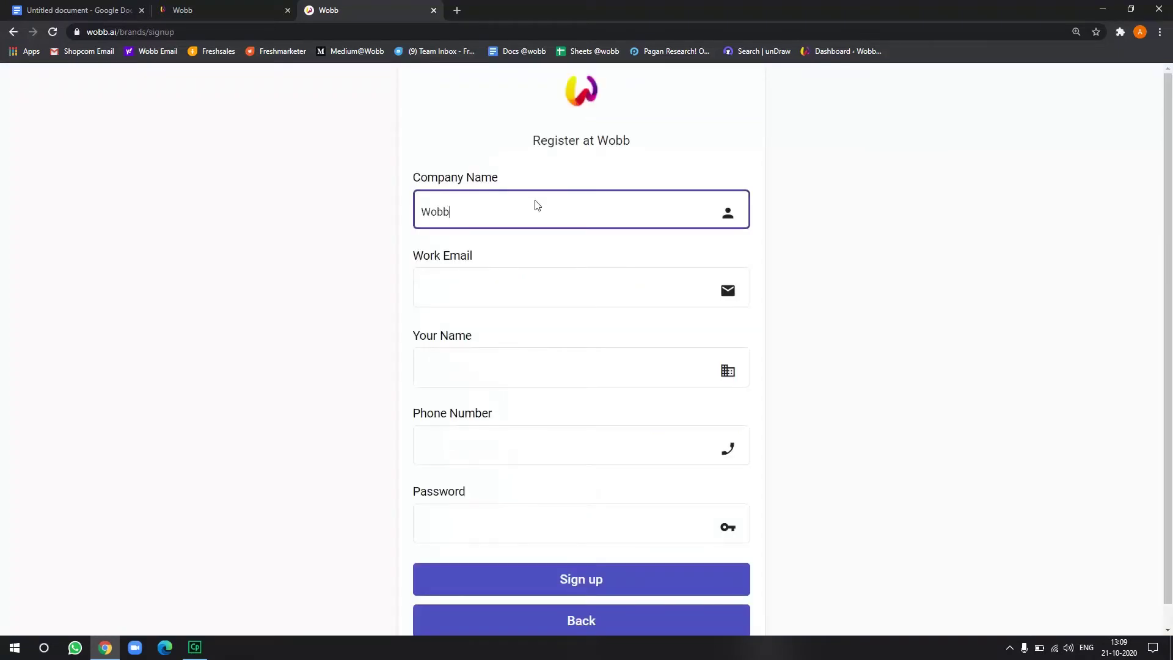
key(Tab)
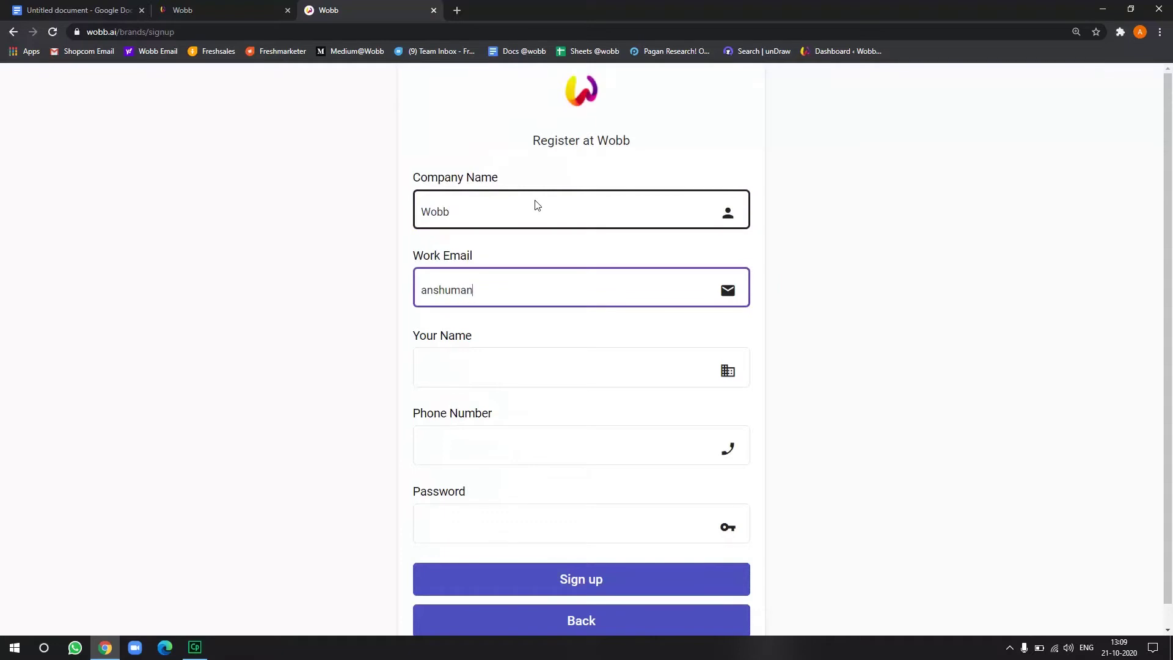
Fill in the registrant's full name, phone number and account password
key(Tab)
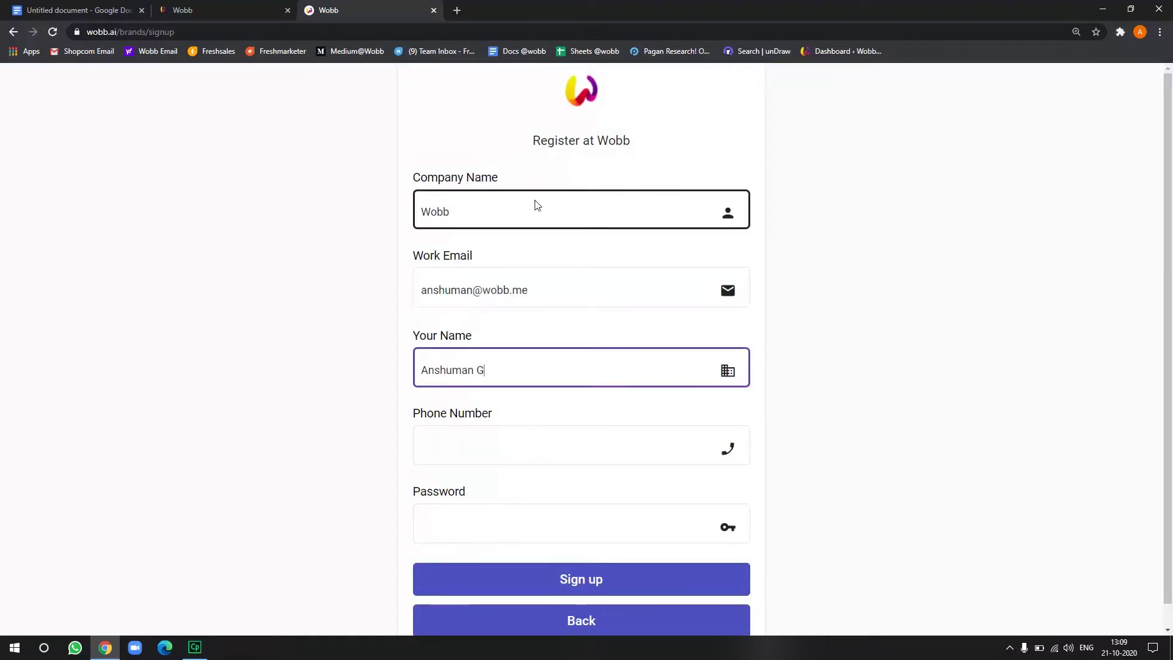
key(Tab)
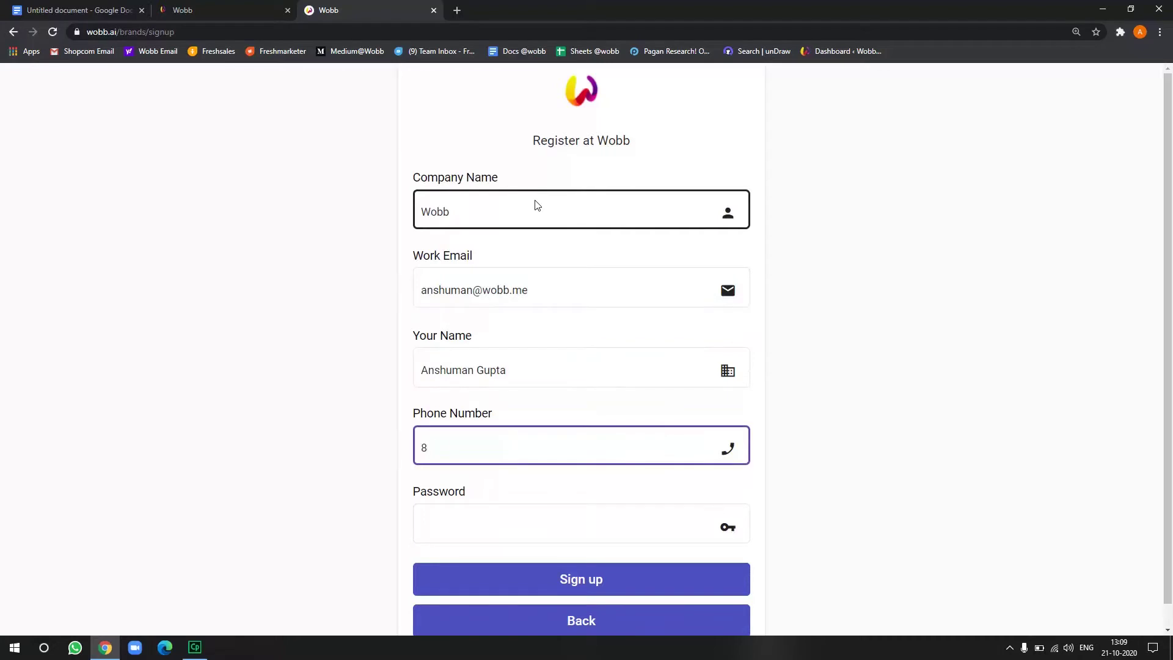
key(Tab)
text(********)
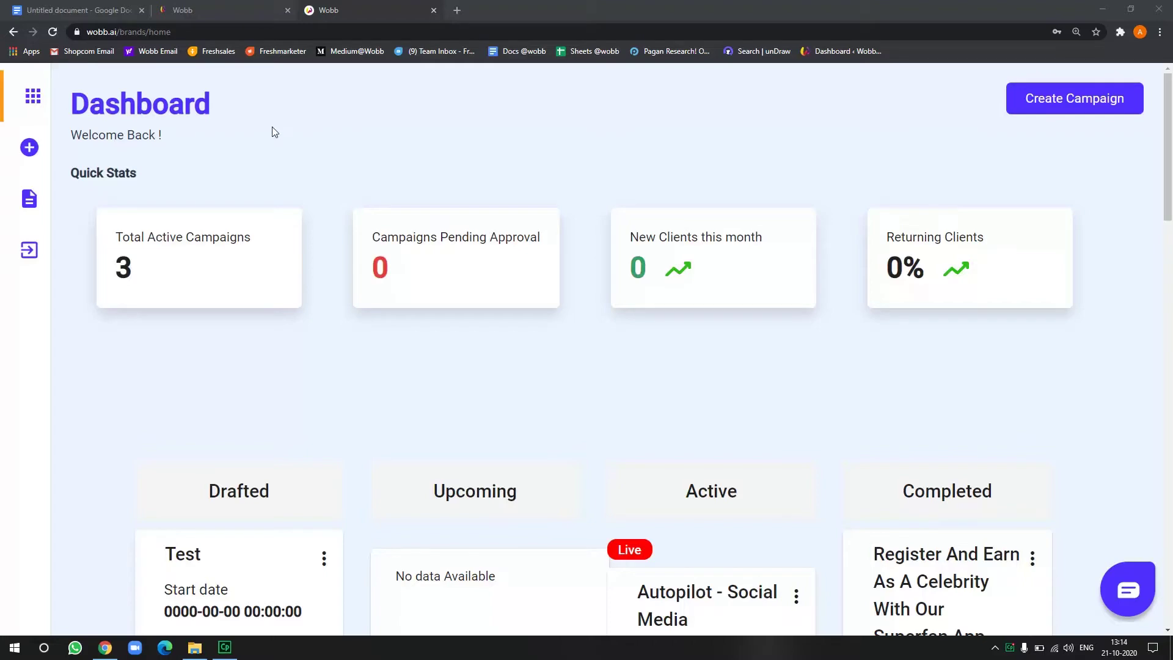
Scroll through the Dashboard's campaign columns and return to the top
scroll(269, 176, down, 8)
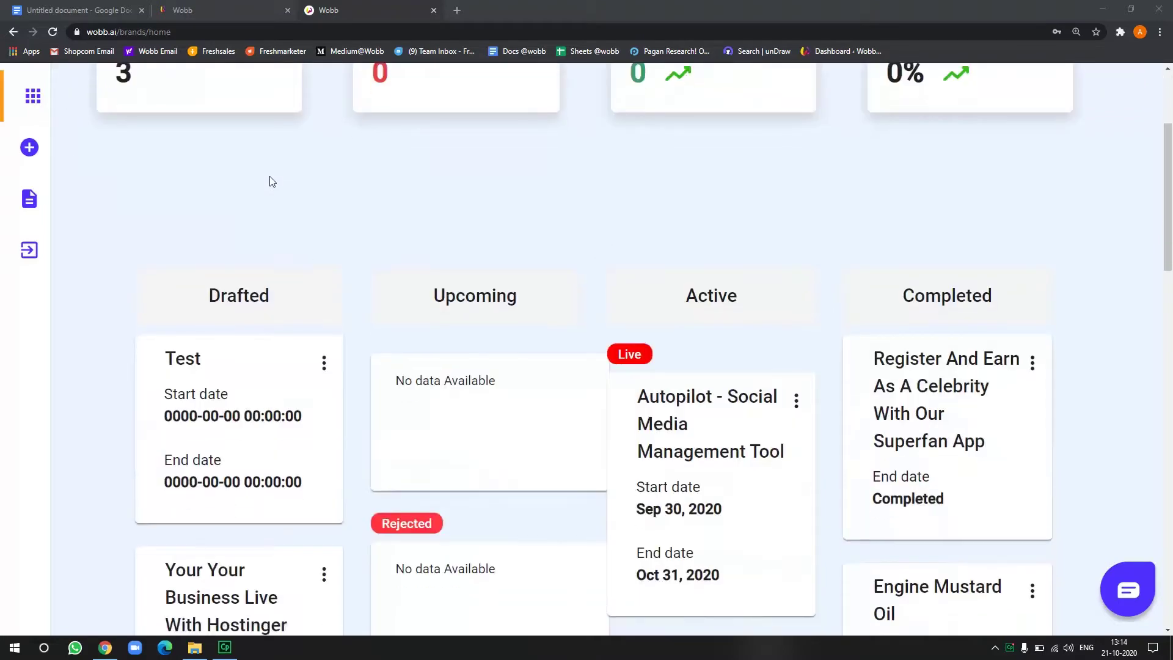
scroll(271, 180, down, 12)
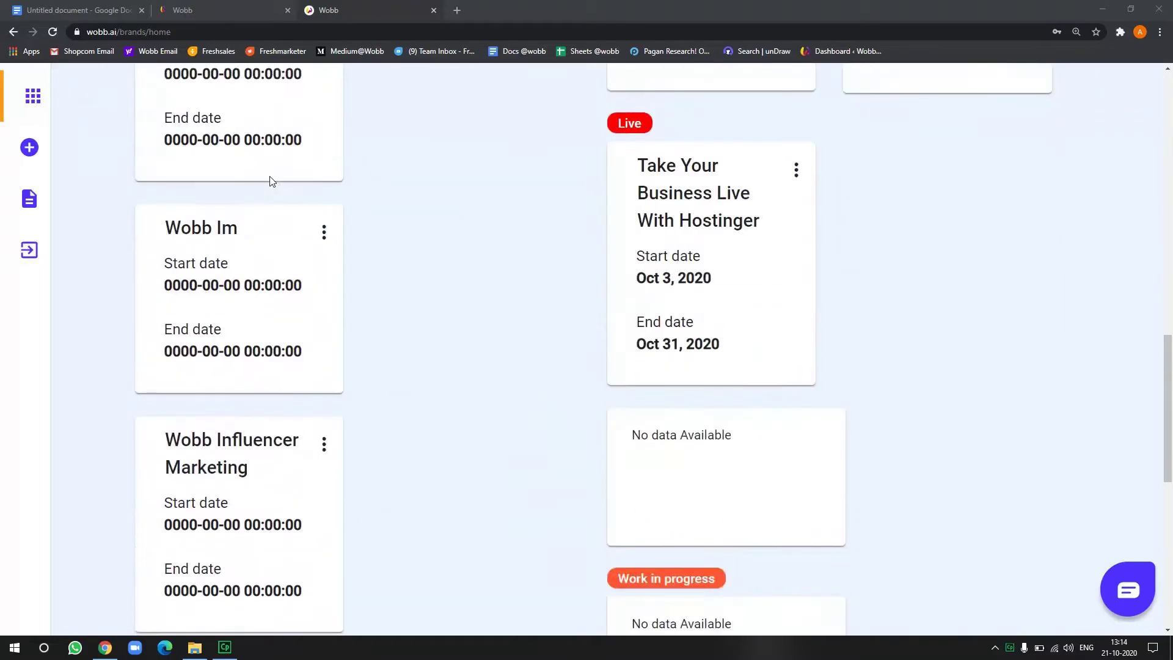
scroll(271, 181, up, 15)
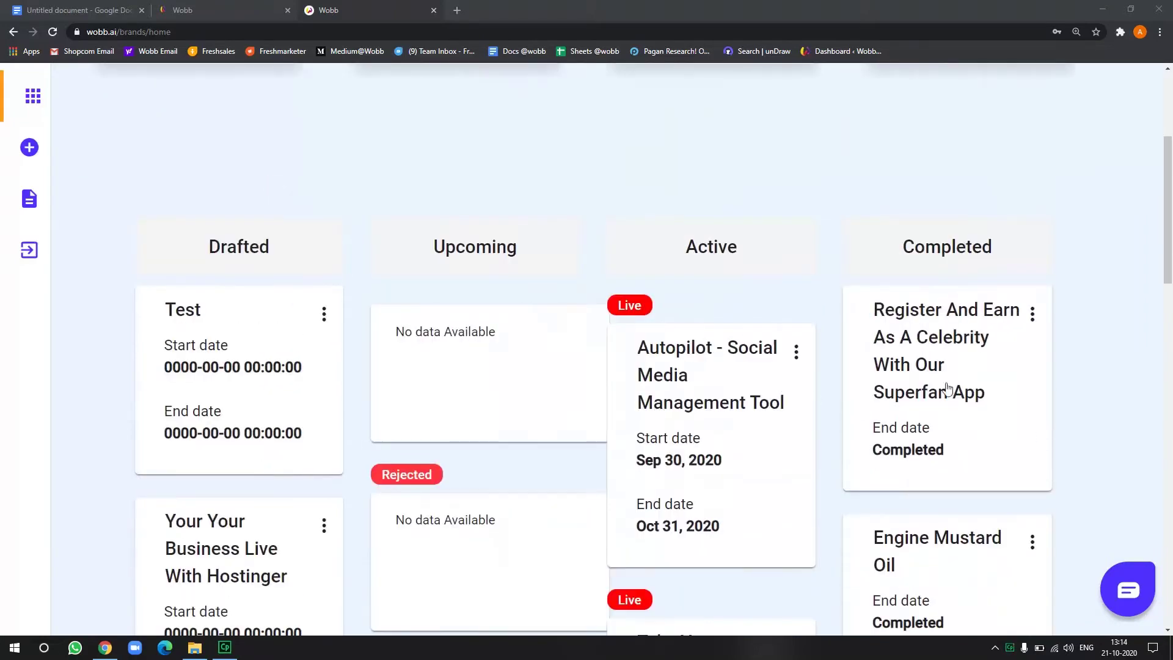
scroll(729, 471, down, 3)
scroll(728, 471, up, 7)
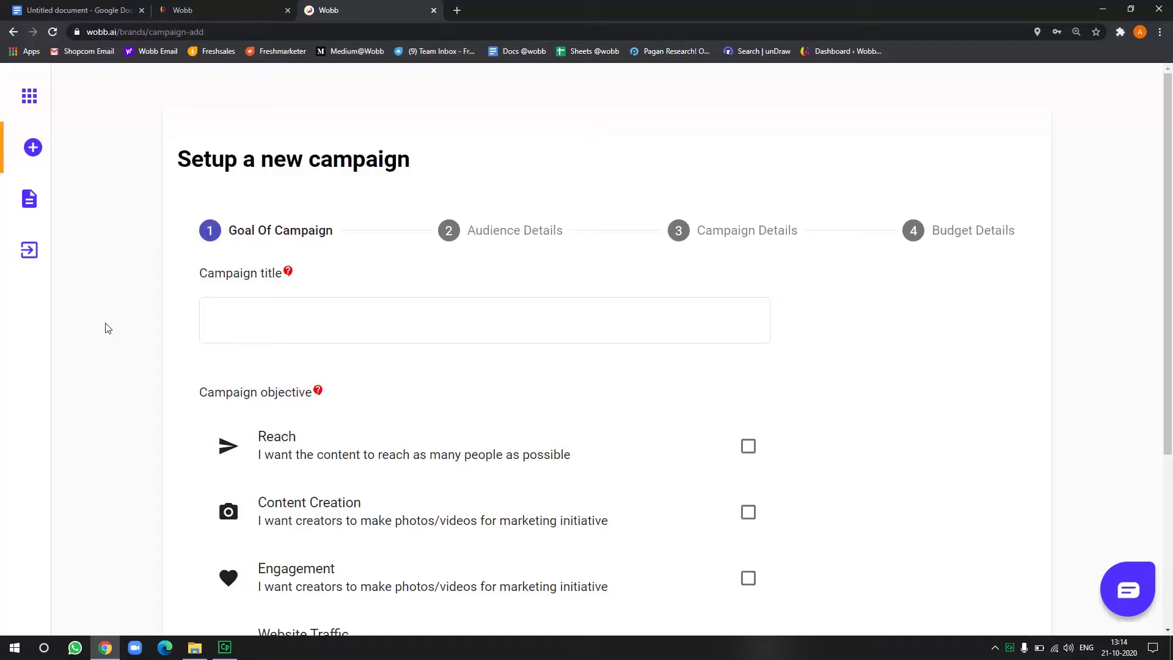
Title the campaign 'Hotinger India Wobb Series' and tick Engagement as the objective
scroll(69, 443, down, 4)
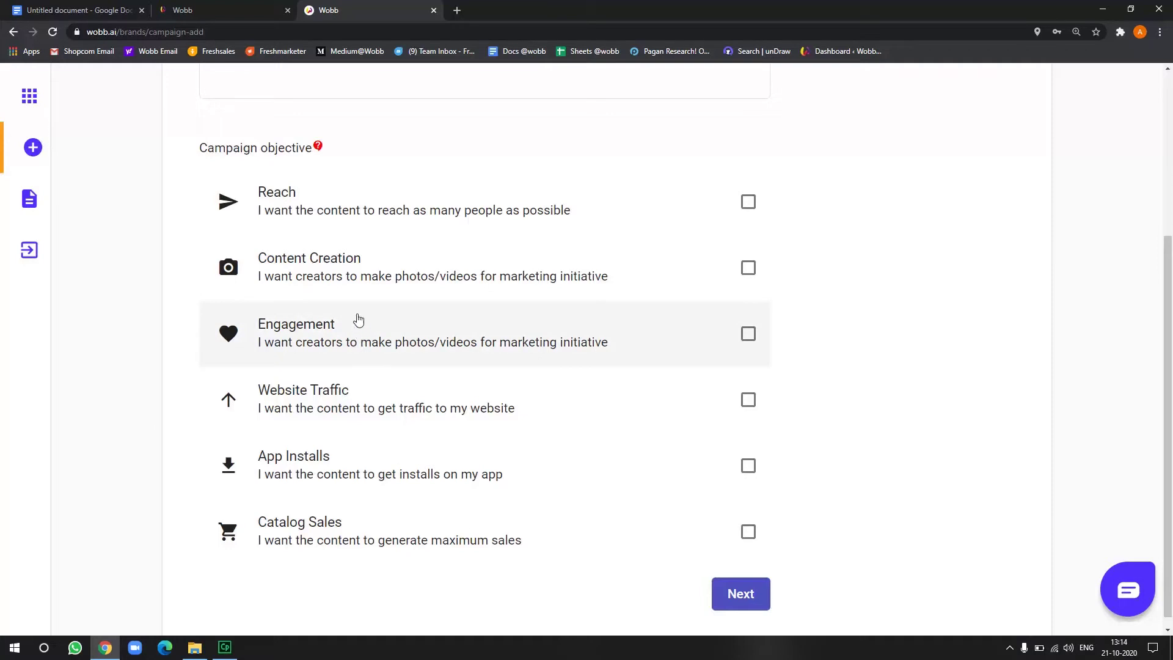
scroll(53, 275, up, 3)
click(307, 262)
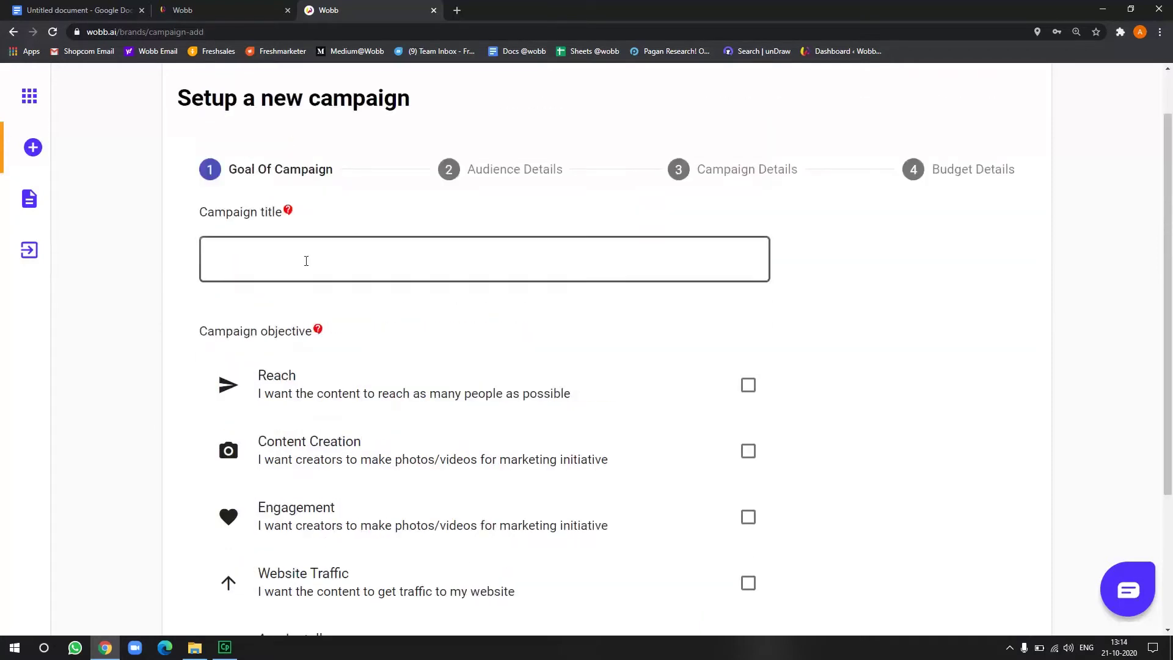
text(Hotinger India)
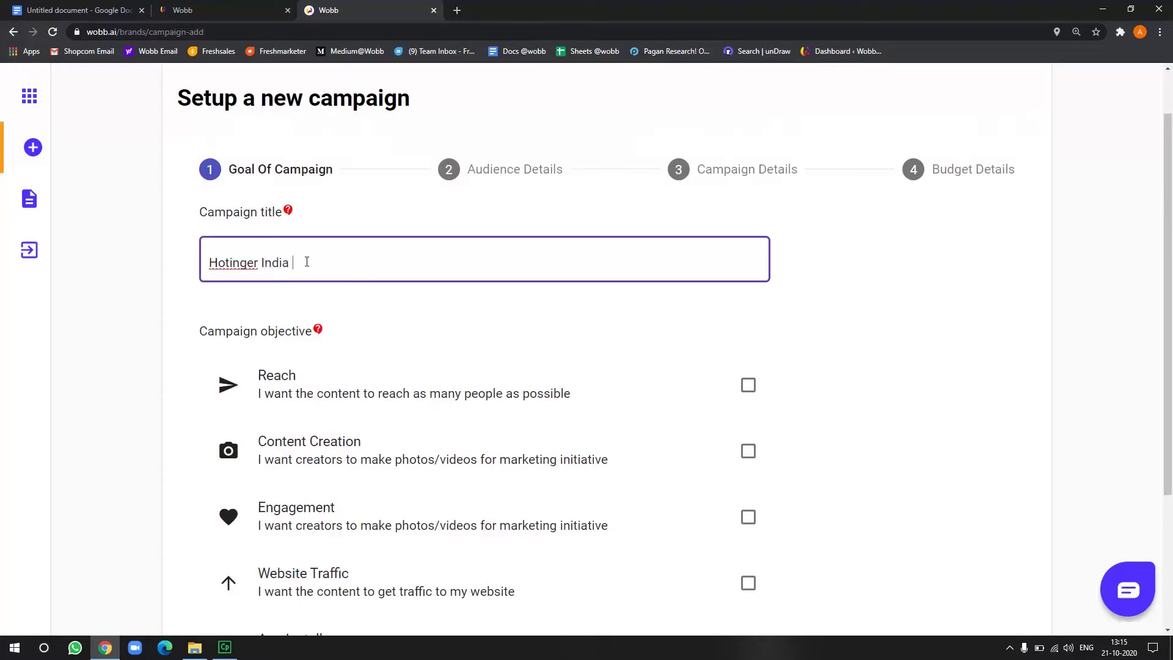
text( Wobb )
text(Series)
click(272, 510)
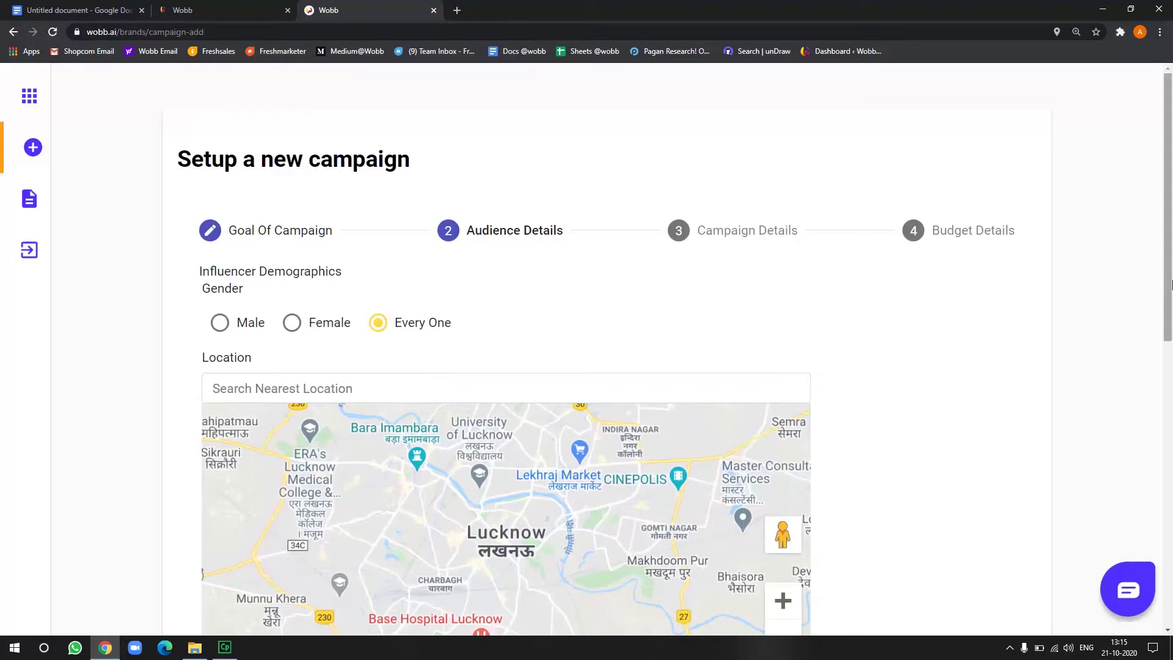
Target male influencers located in Mumbai
drag(1171, 269, 1138, 540)
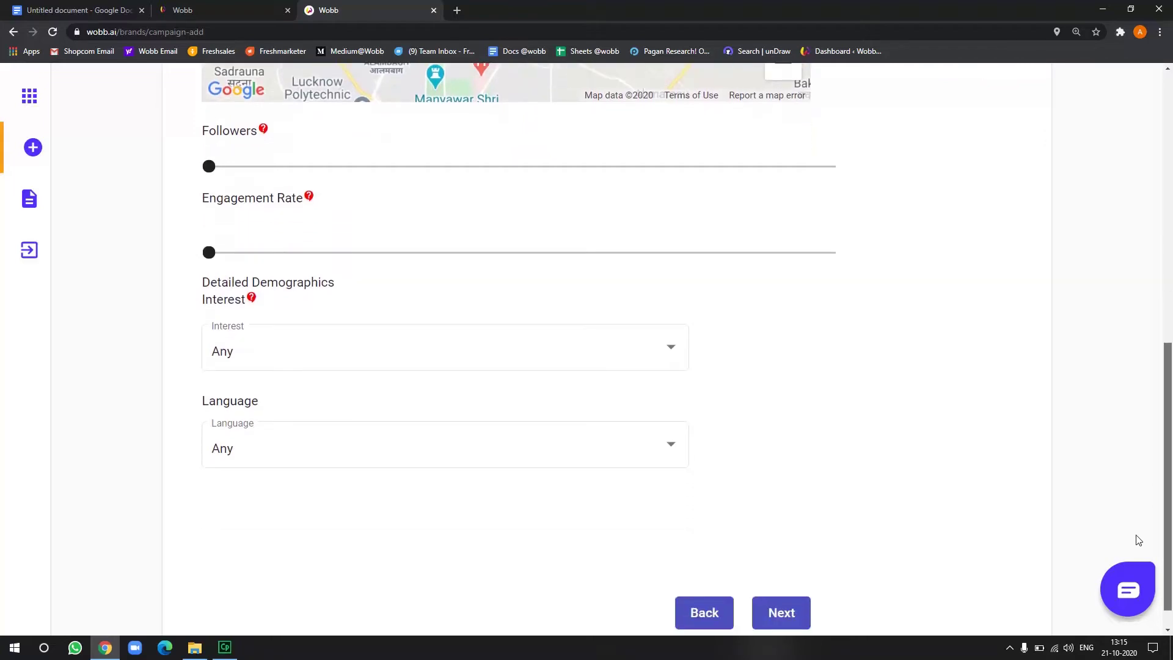
drag(1138, 540, 1133, 252)
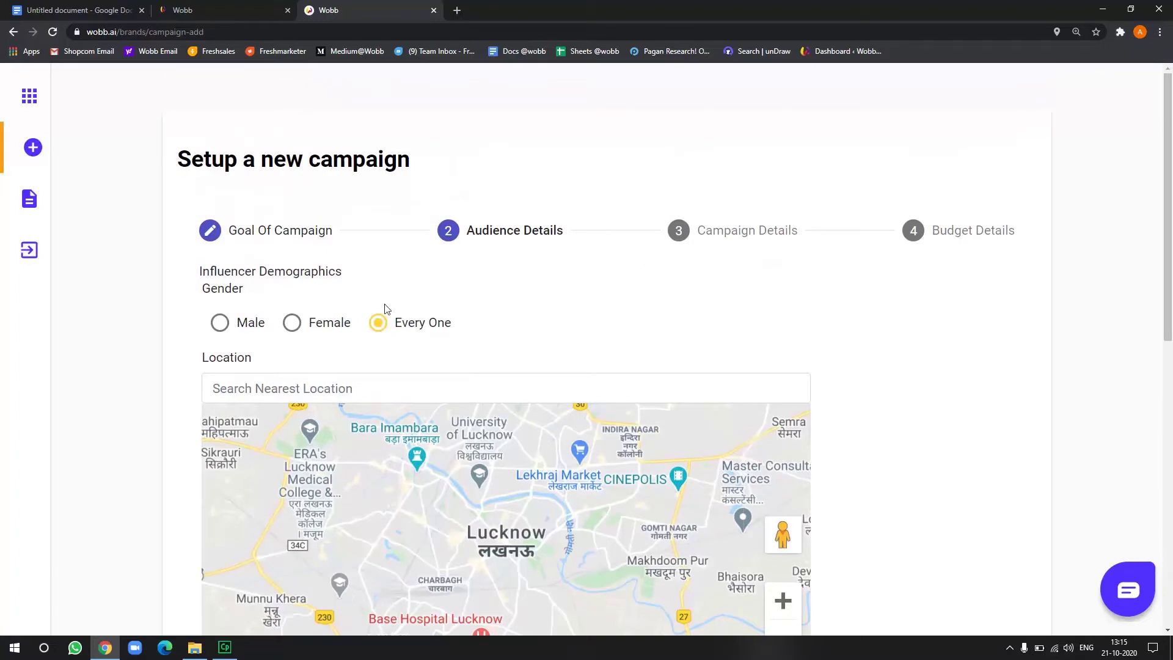
click(234, 328)
click(288, 383)
text(mumabi)
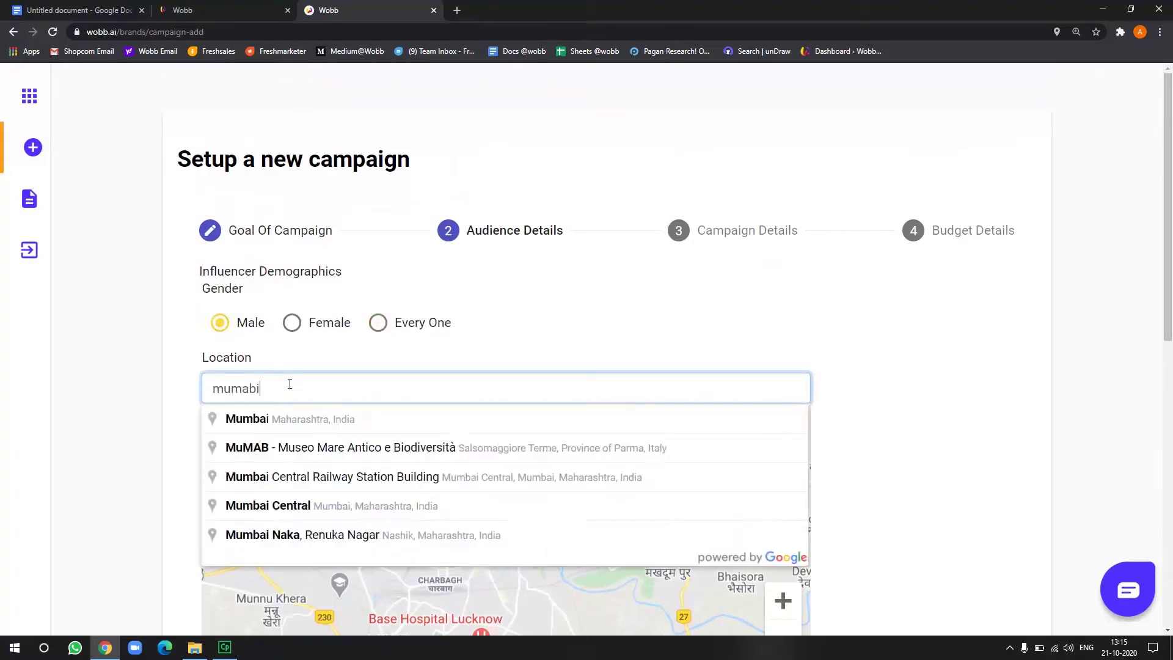
click(303, 418)
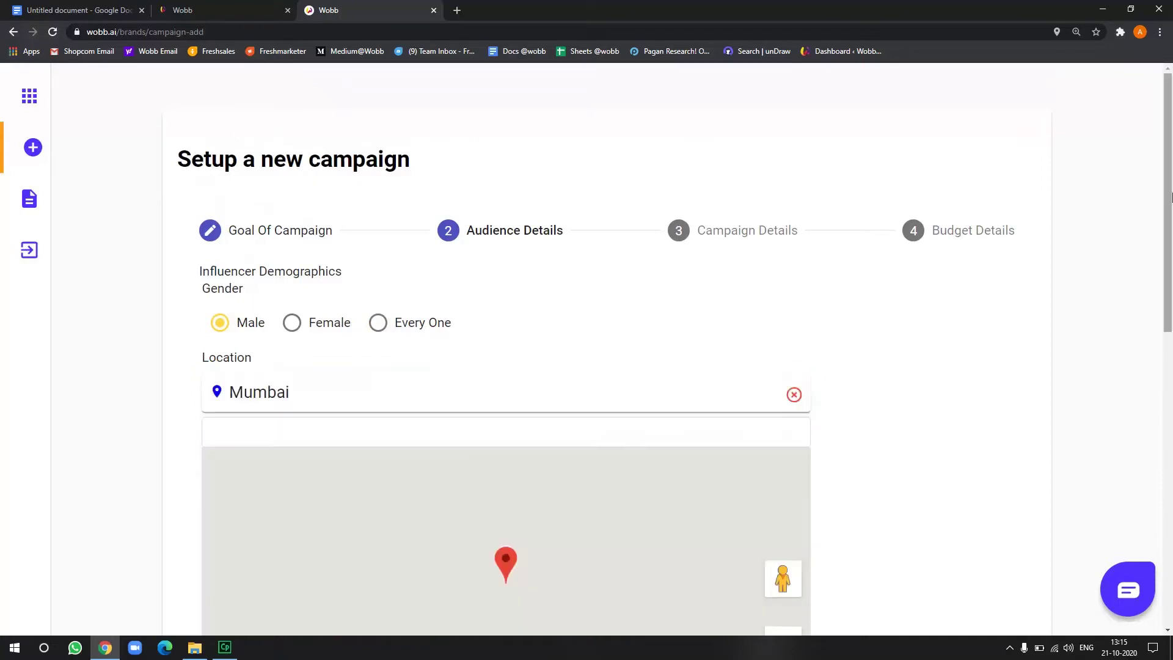
Set minimum followers to 40k+ and the engagement rate to 2%
drag(1167, 206, 1169, 412)
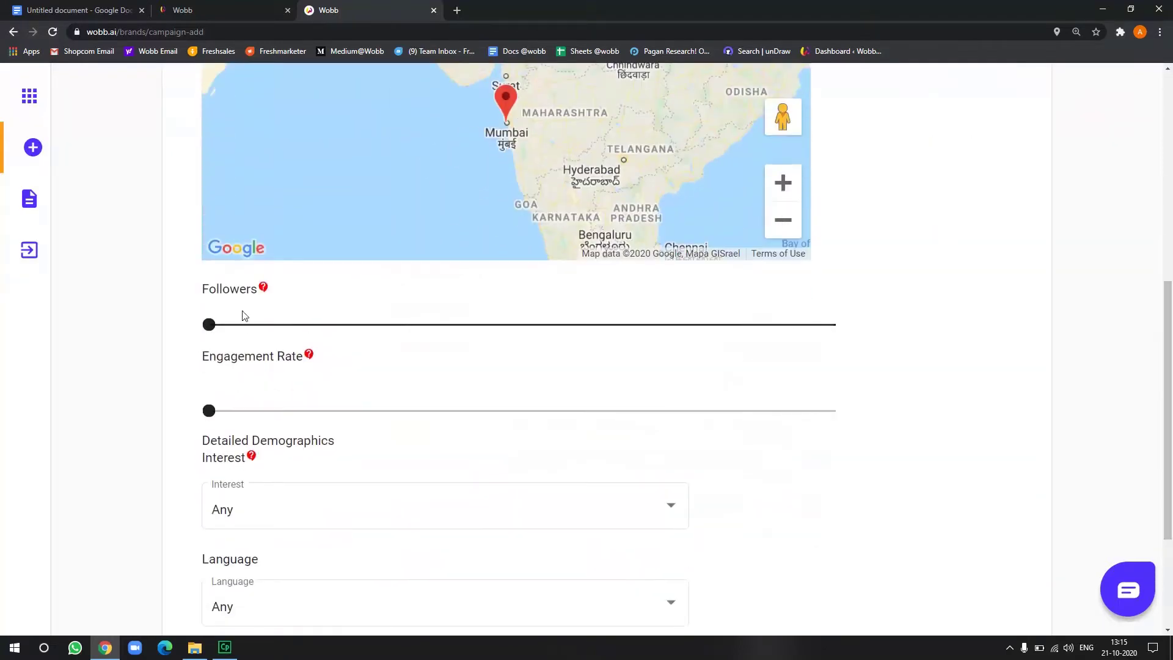
drag(209, 325, 335, 342)
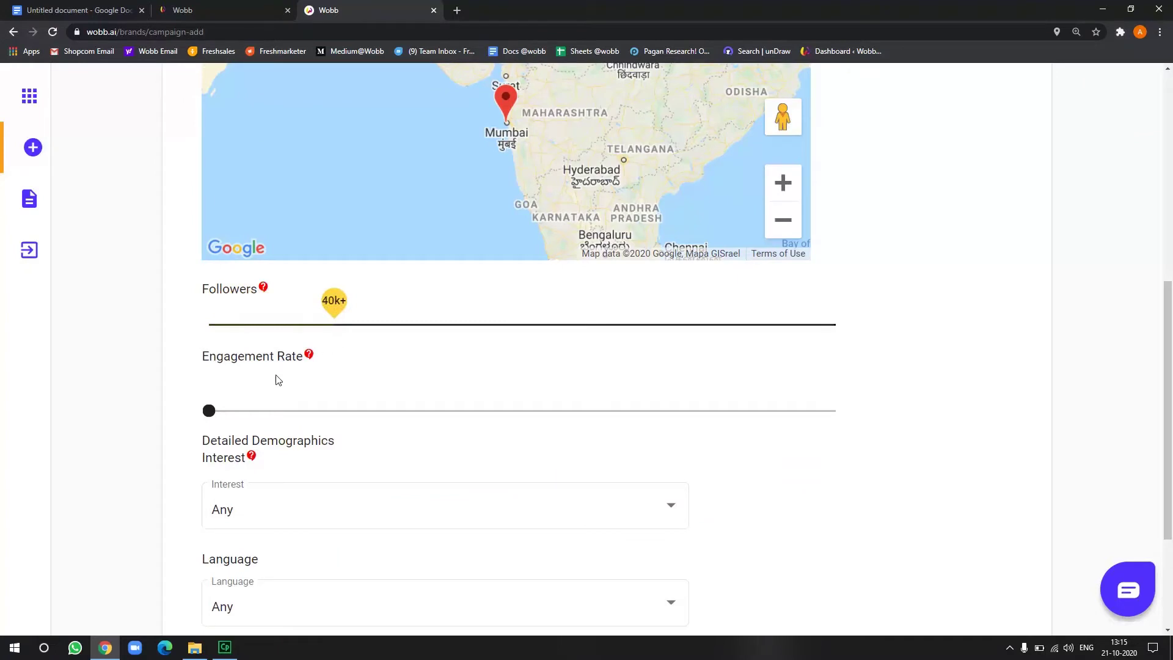
click(224, 410)
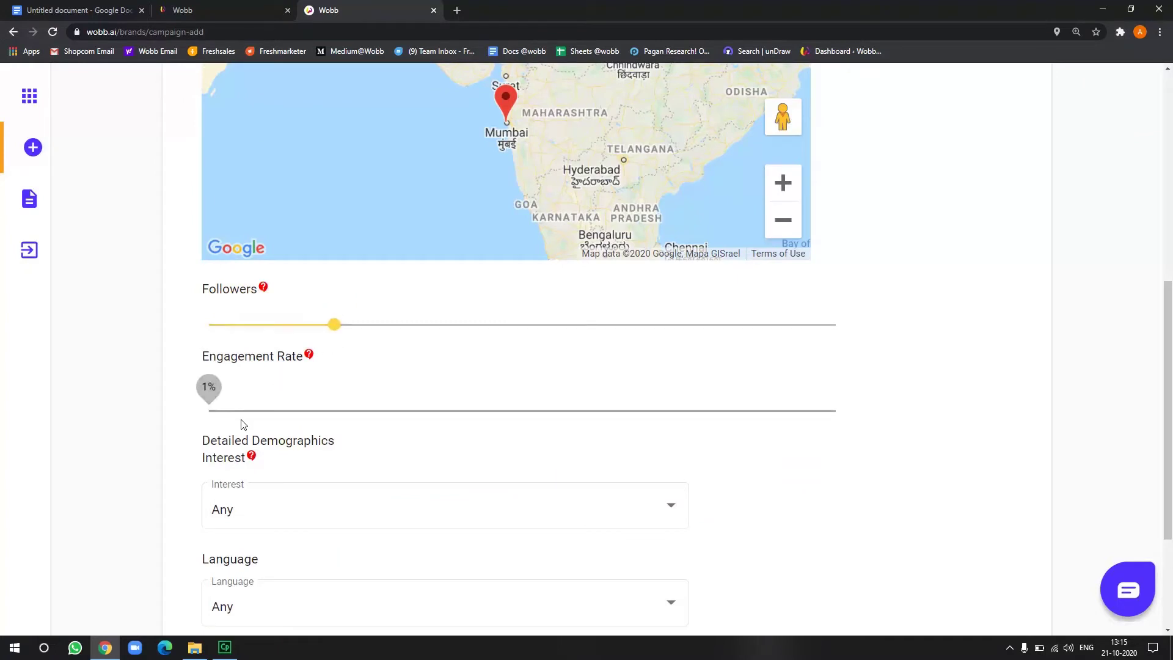
click(267, 423)
click(243, 502)
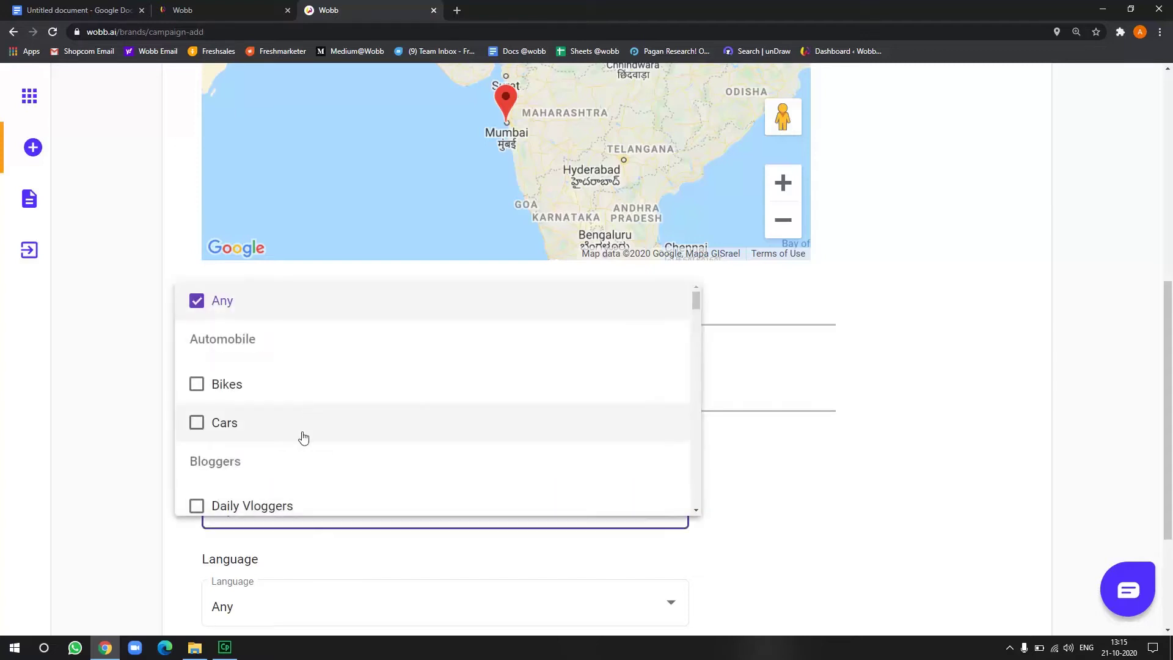
Add Affiliate Marketers, Business Coach, Digital Marketers, E-commerce & Dropshippers and Internet Business Owners interests
scroll(303, 438, down, 20)
scroll(304, 437, down, 5)
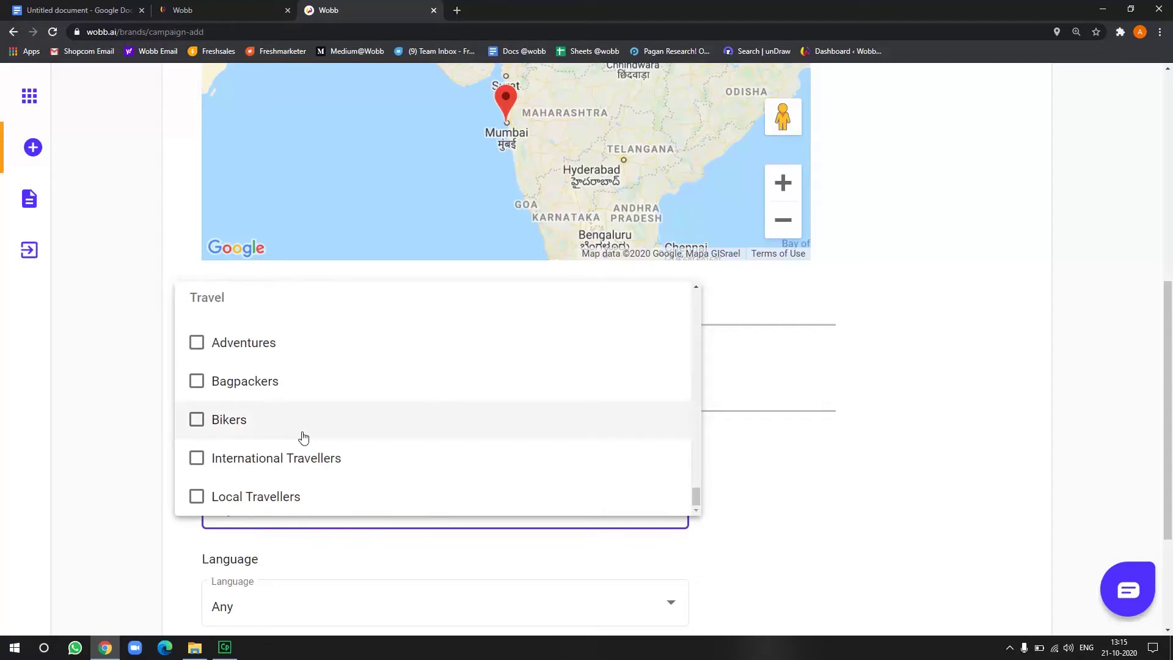
scroll(304, 437, up, 5)
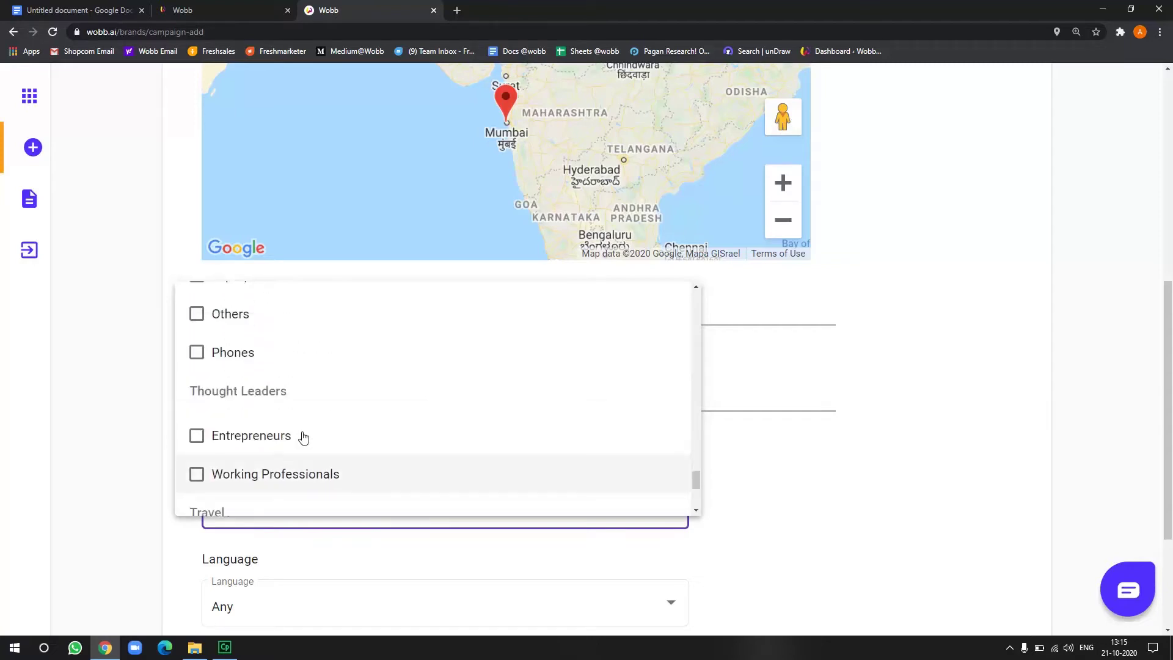
scroll(303, 437, up, 20)
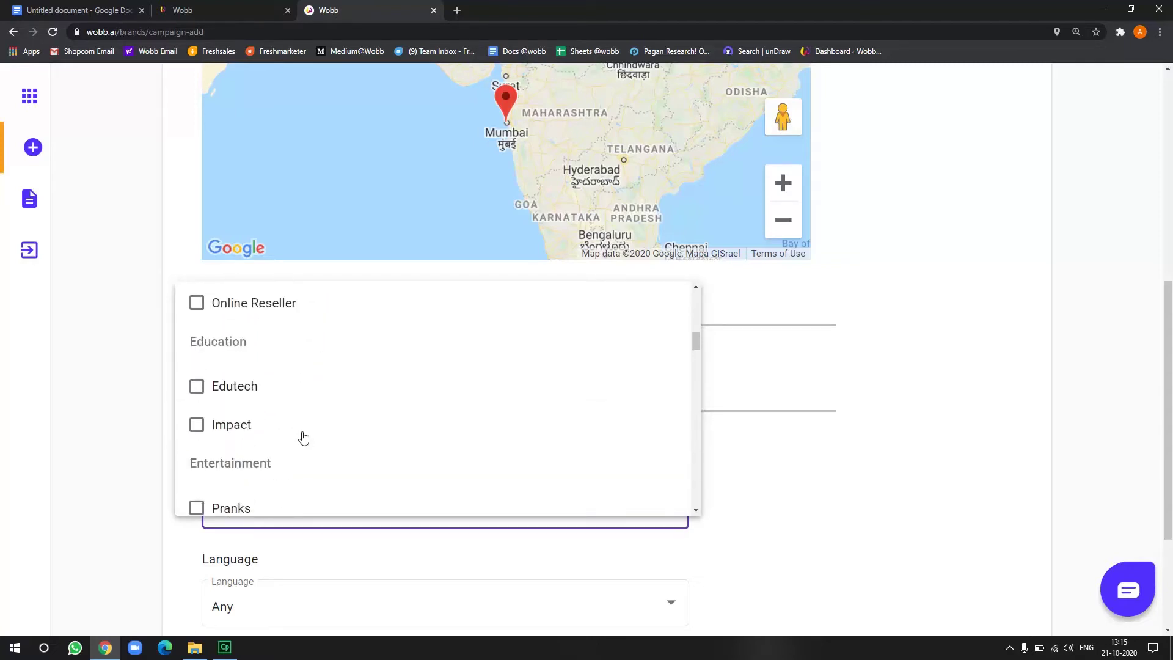
scroll(304, 437, down, 8)
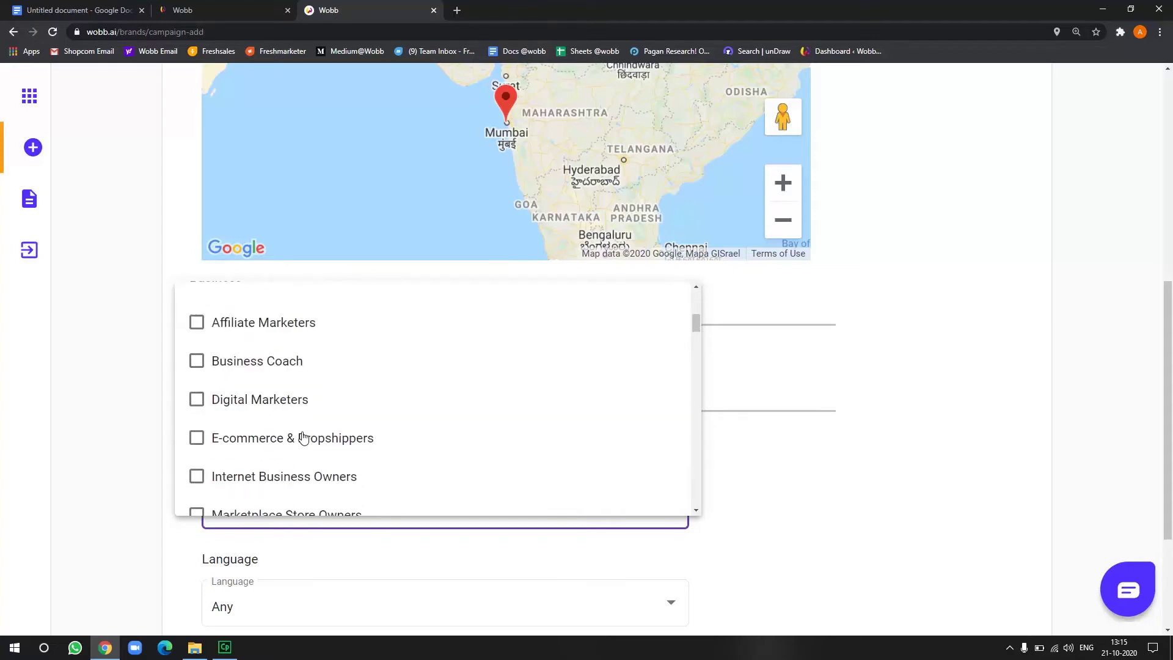
click(264, 338)
click(264, 362)
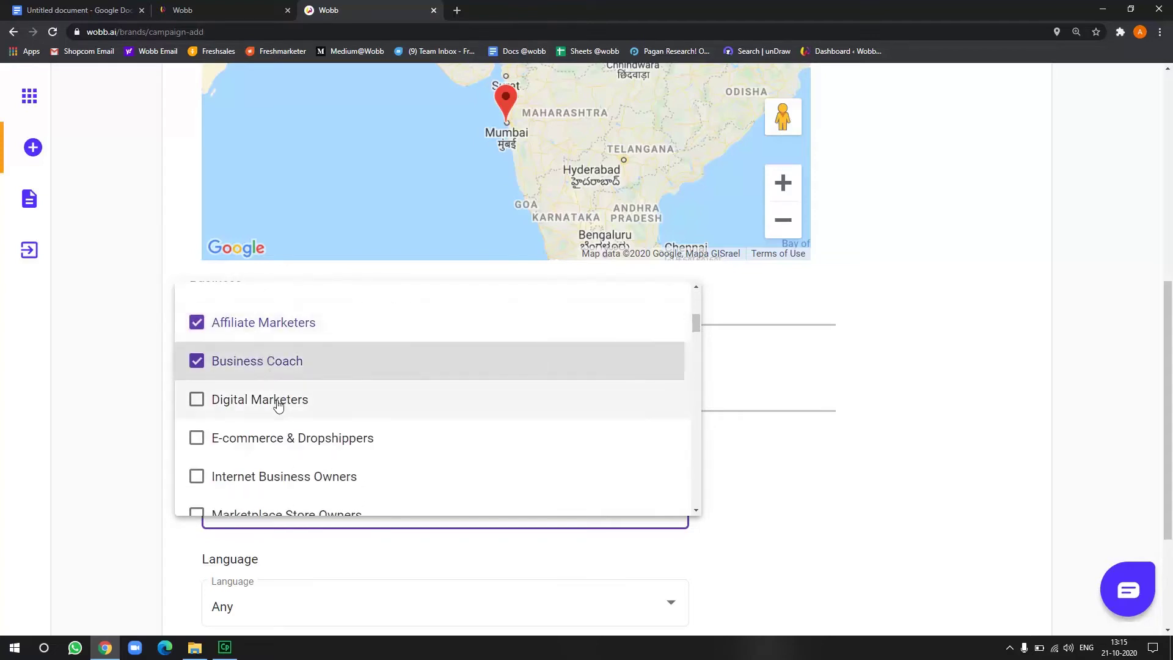
click(278, 403)
click(281, 444)
click(264, 484)
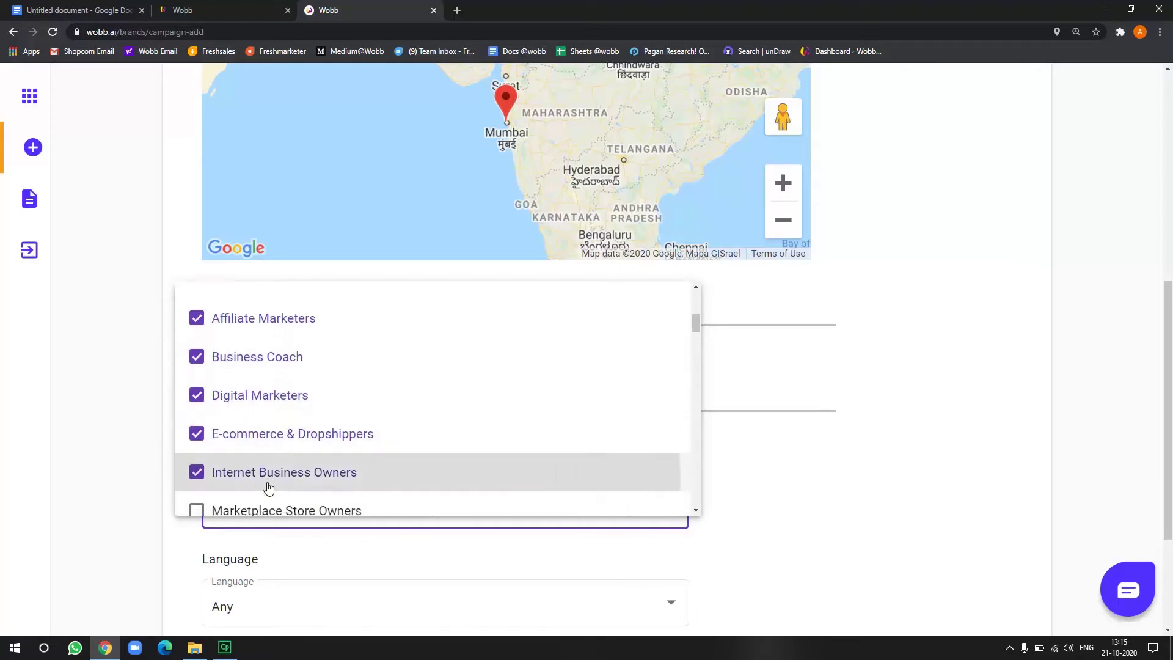
Add Marketplace Store Owners, Online Reseller, Entrepreneurs and Working Professionals to the interests
scroll(264, 483, down, 2)
click(265, 406)
click(269, 429)
scroll(270, 440, down, 12)
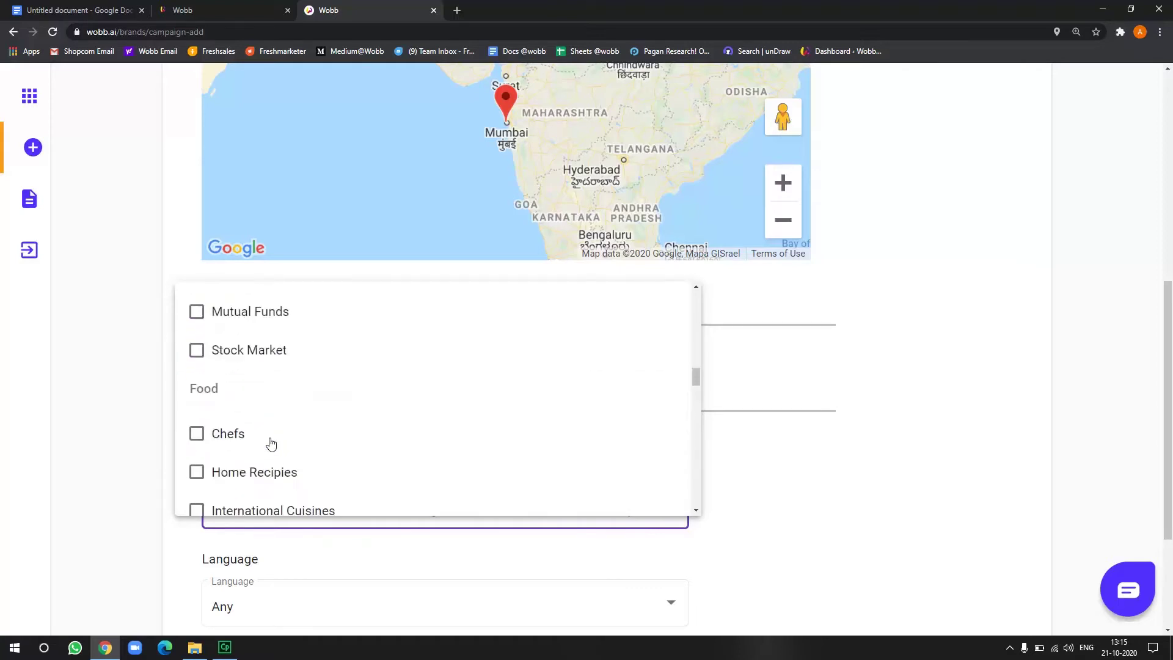
scroll(271, 446, down, 10)
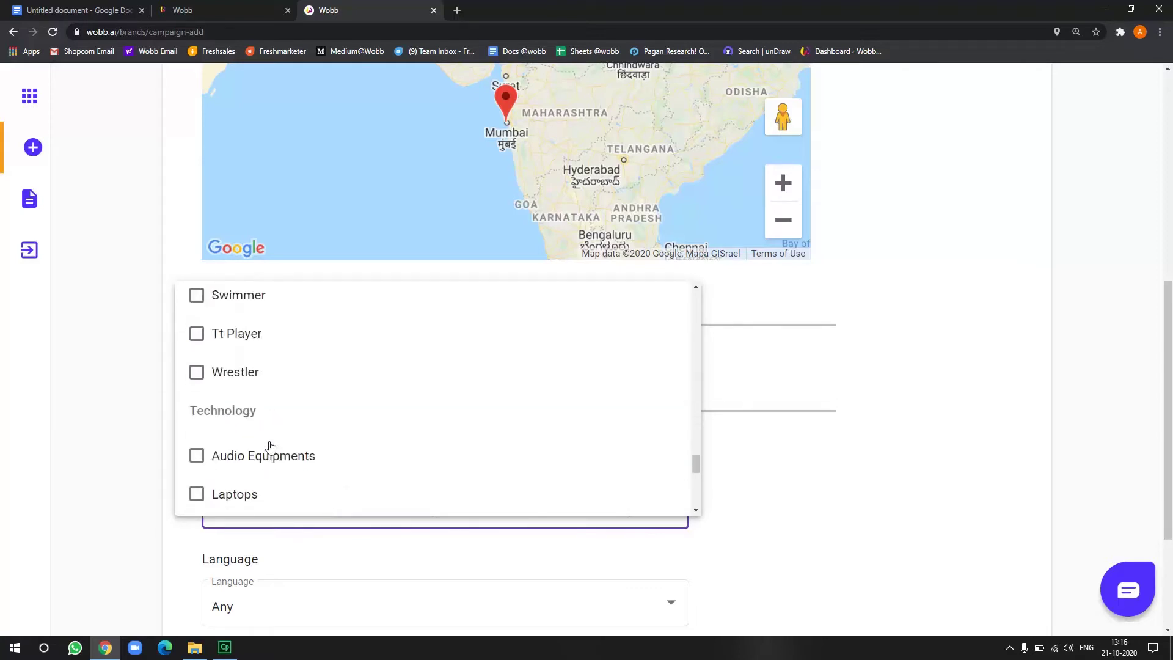
scroll(262, 342, down, 6)
scroll(261, 349, up, 3)
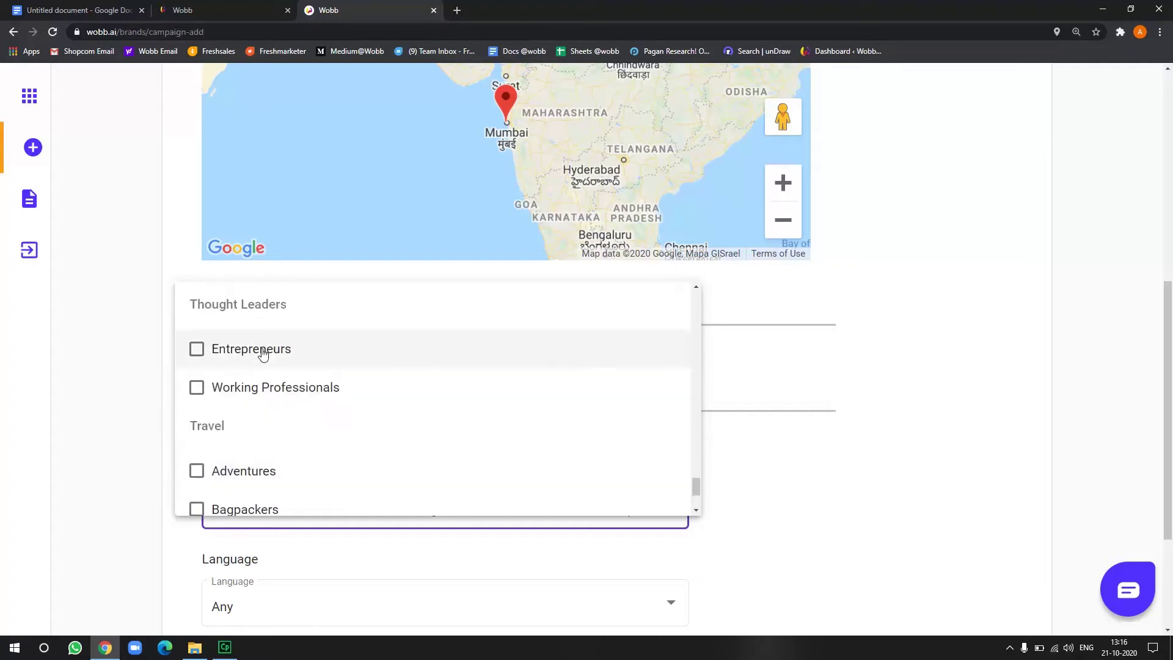
scroll(264, 366, up, 1)
click(267, 385)
click(261, 426)
click(126, 425)
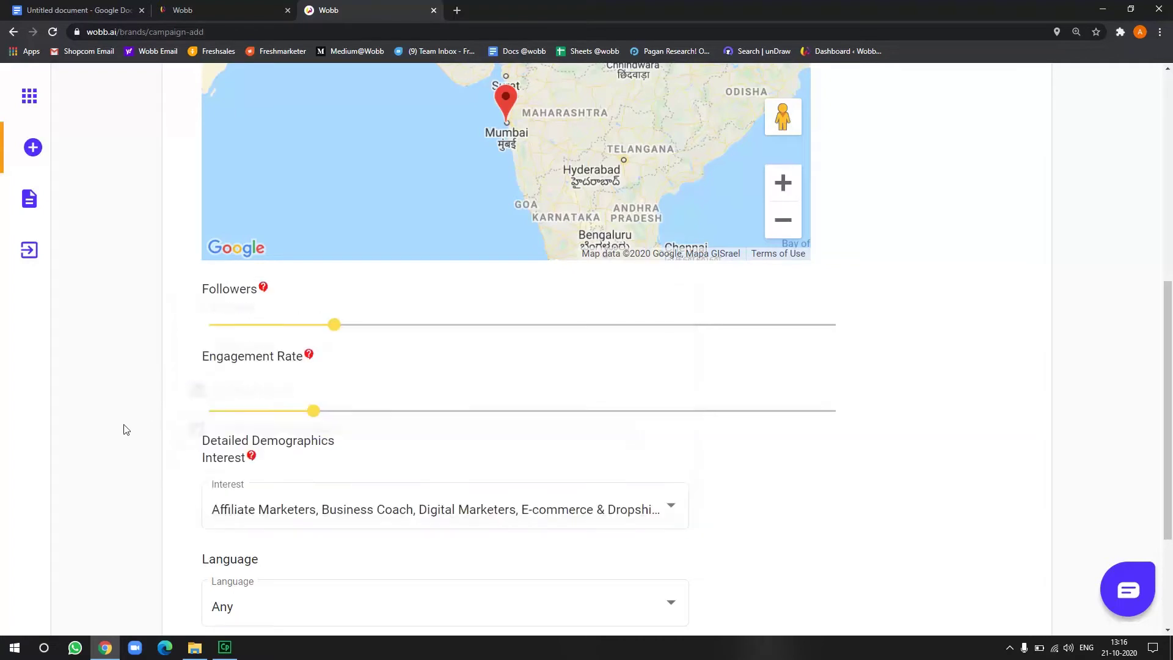
Set the audience language to English
drag(1170, 453, 1161, 541)
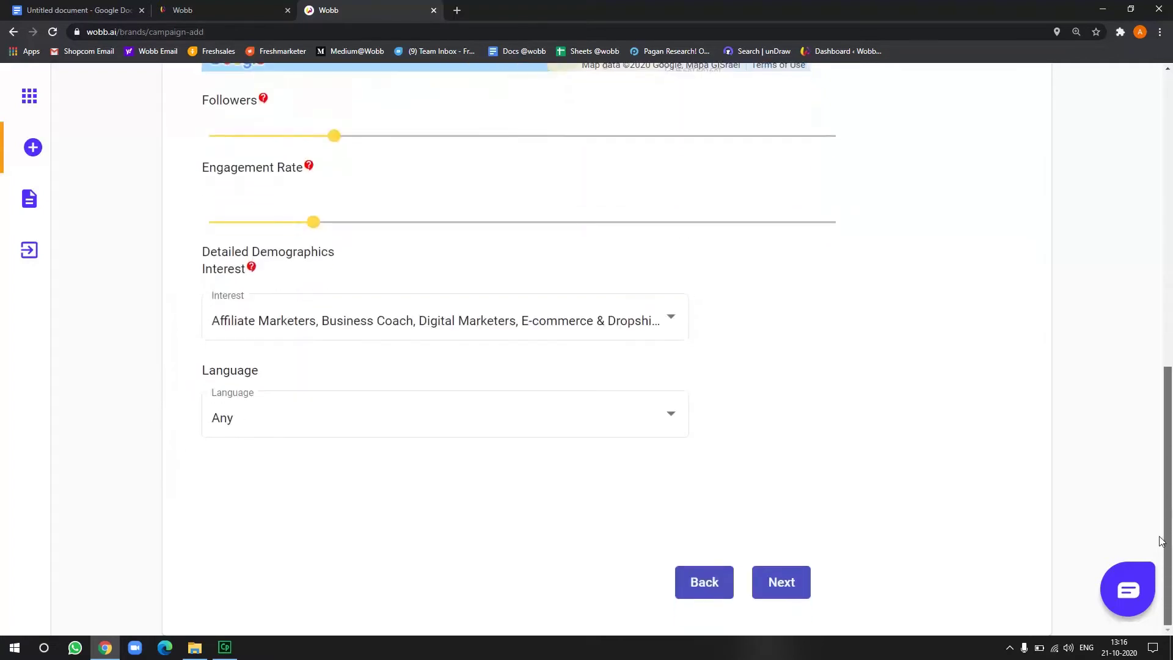
click(463, 419)
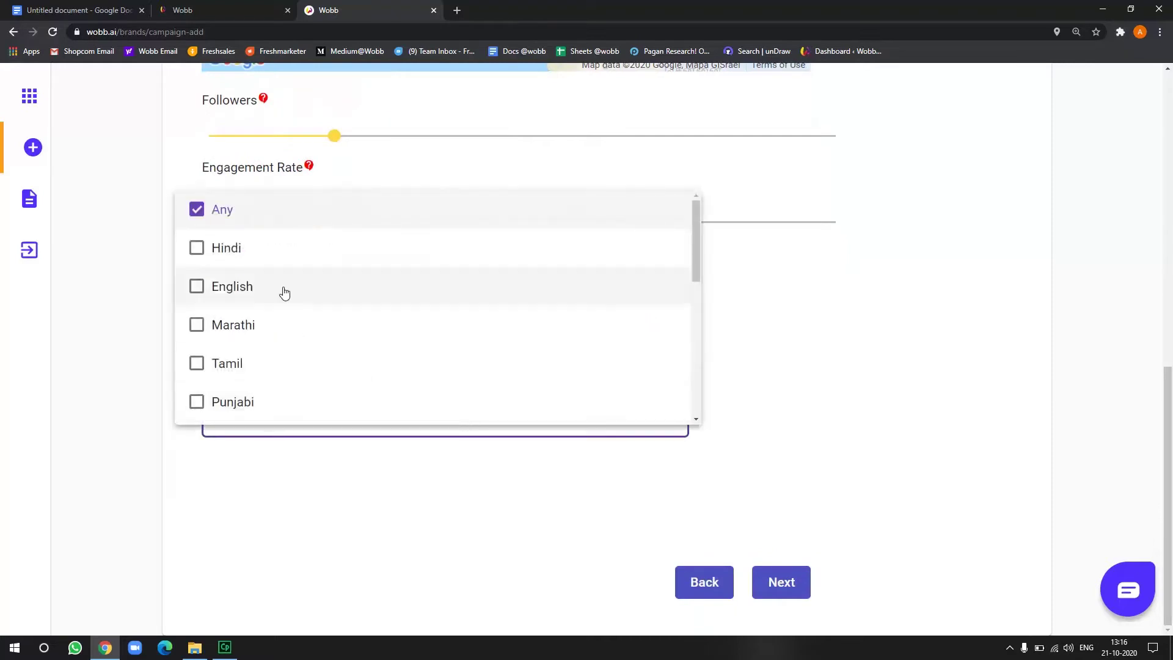
click(232, 283)
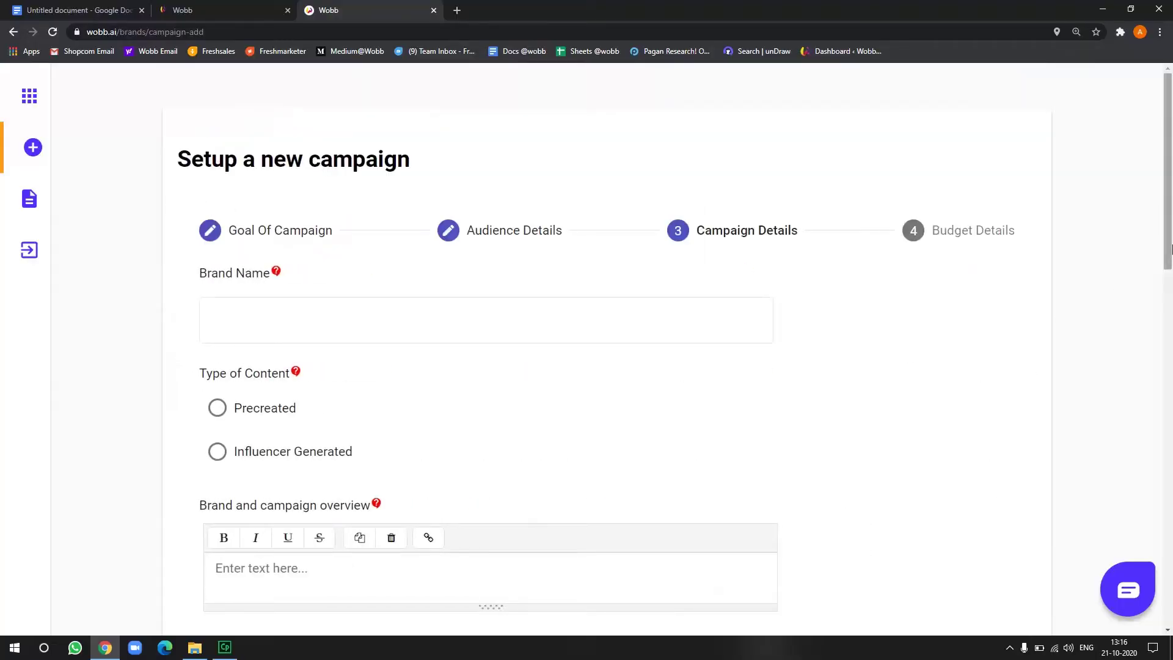
Enter brand name 'Hostinger India' and choose Influencer Generated content
drag(1171, 248, 1129, 411)
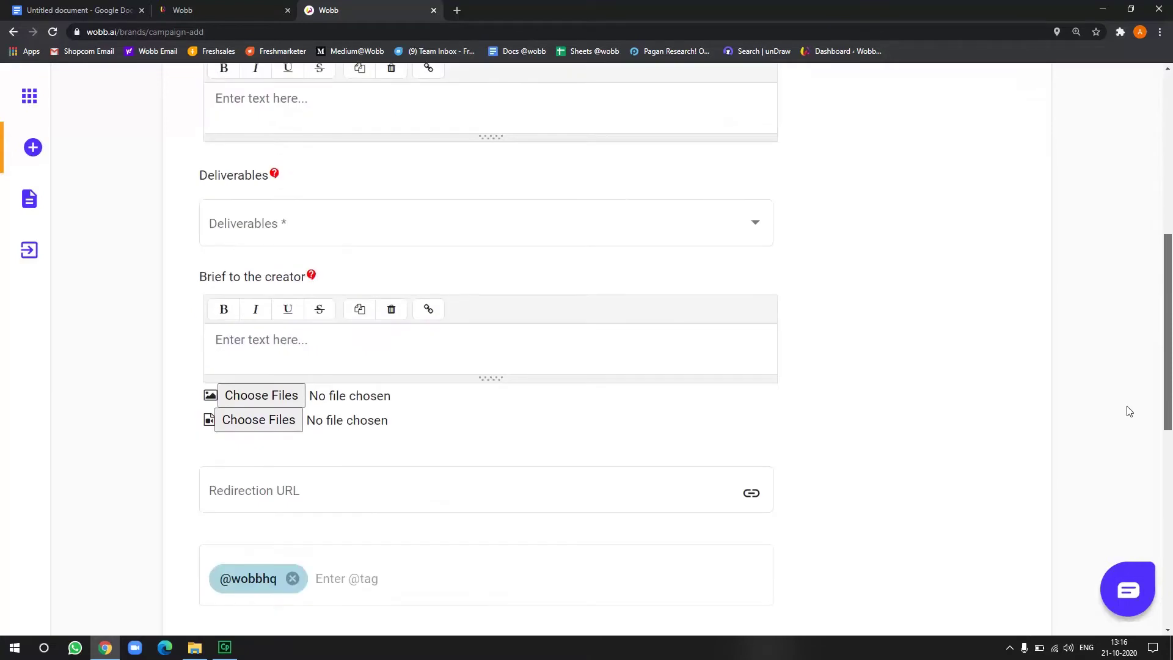
drag(1129, 411, 1141, 226)
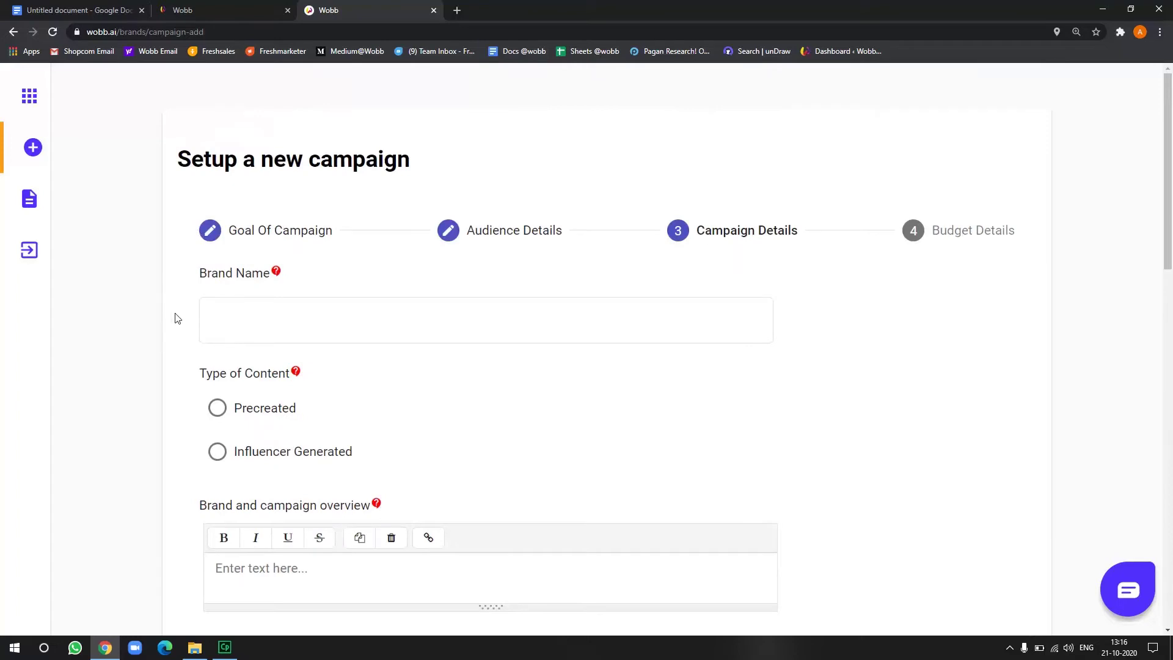
click(327, 302)
click(332, 326)
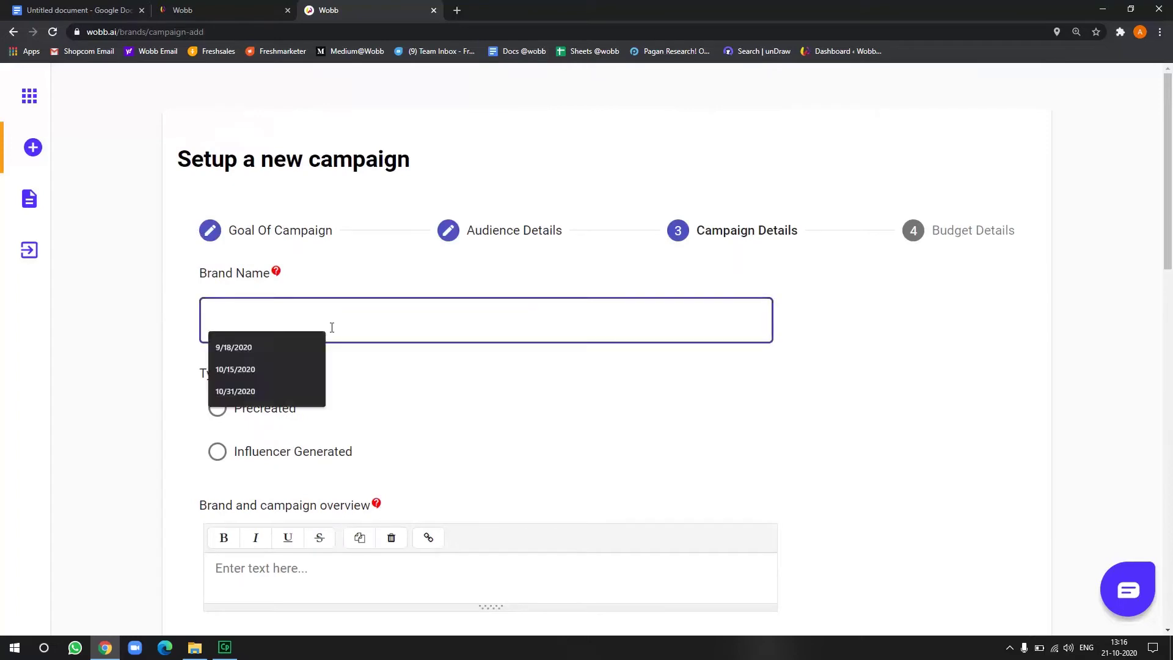
text(Hostinger India)
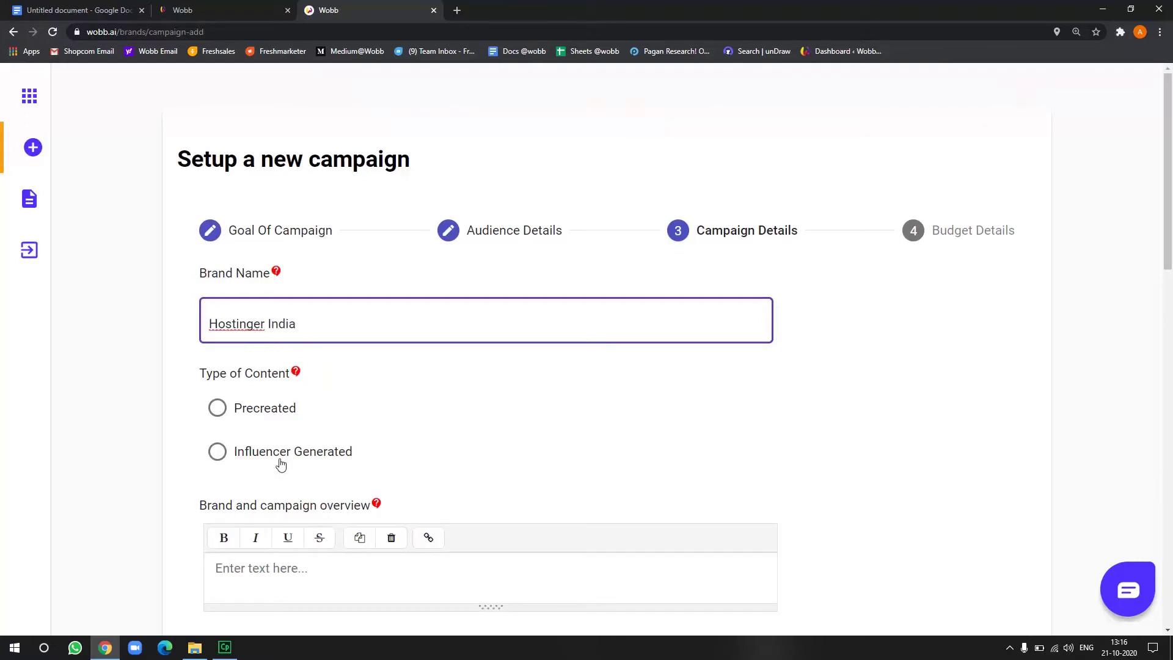
click(280, 463)
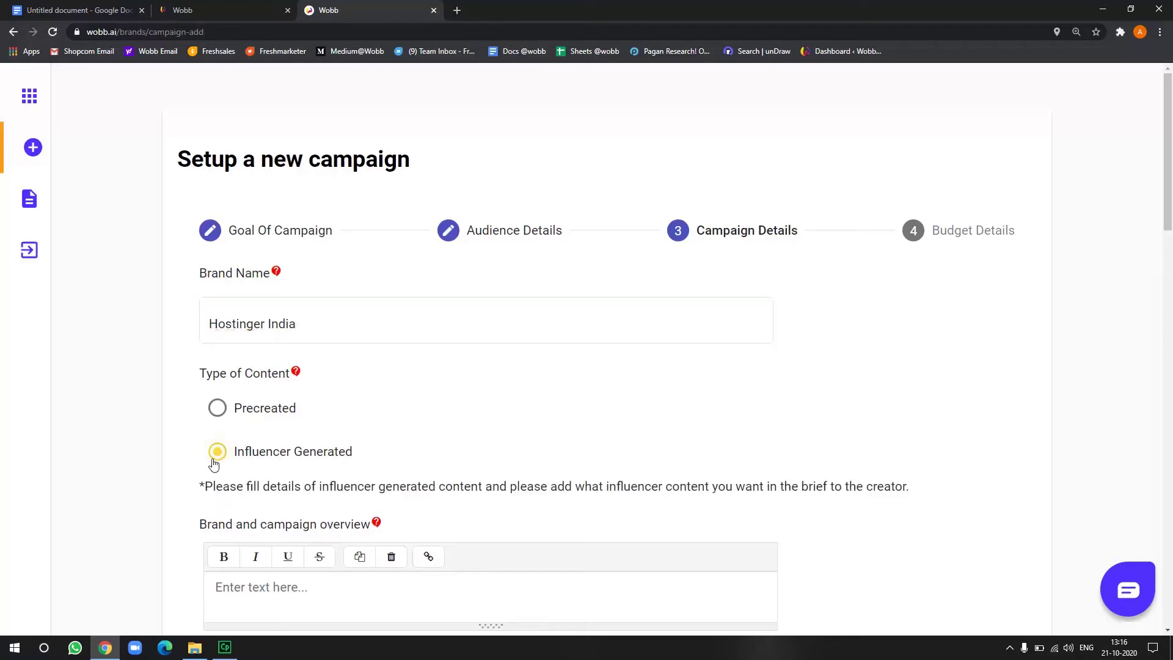
Switch to the Google Doc holding the campaign overview text
scroll(1171, 181, down, 3)
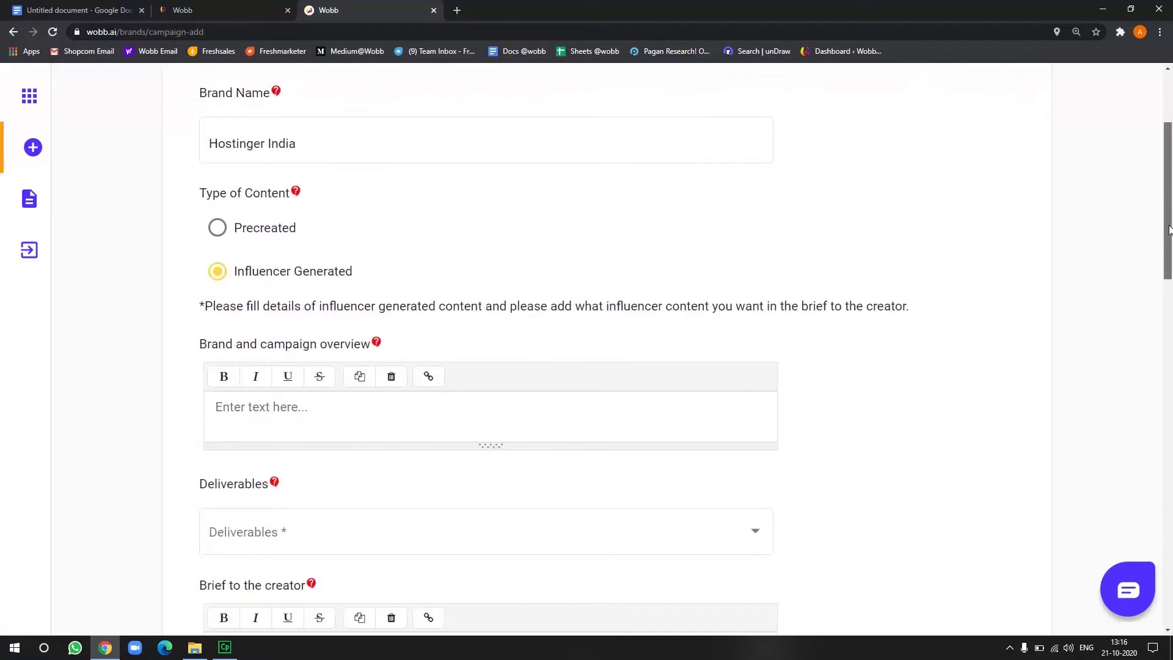
drag(201, 351, 375, 356)
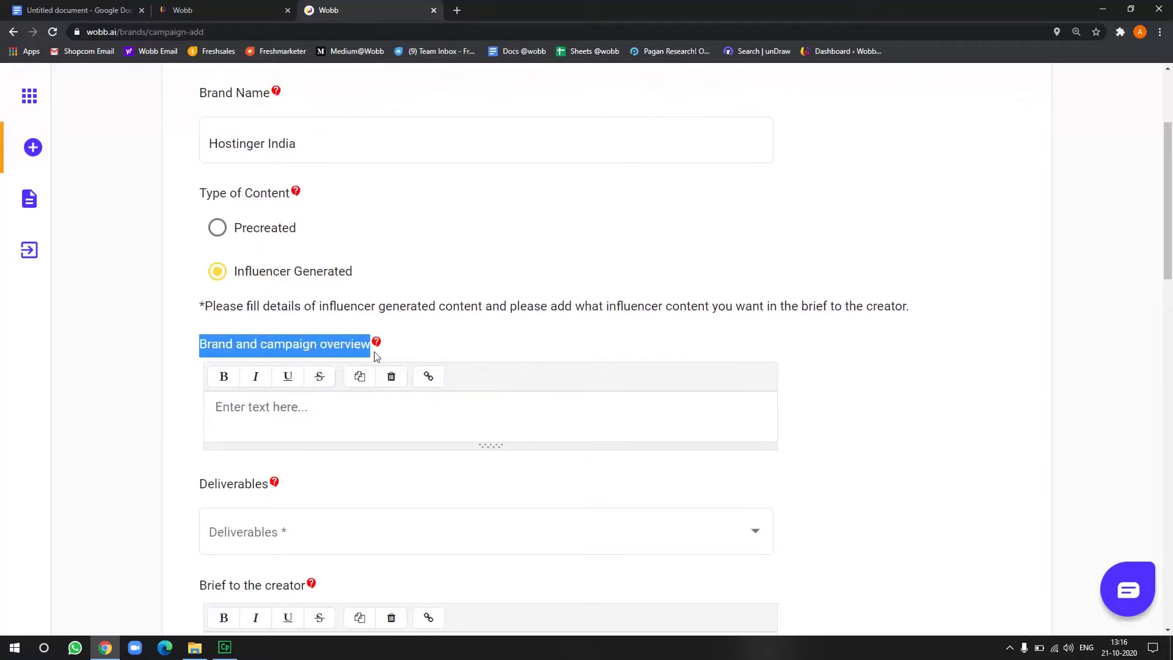
click(400, 409)
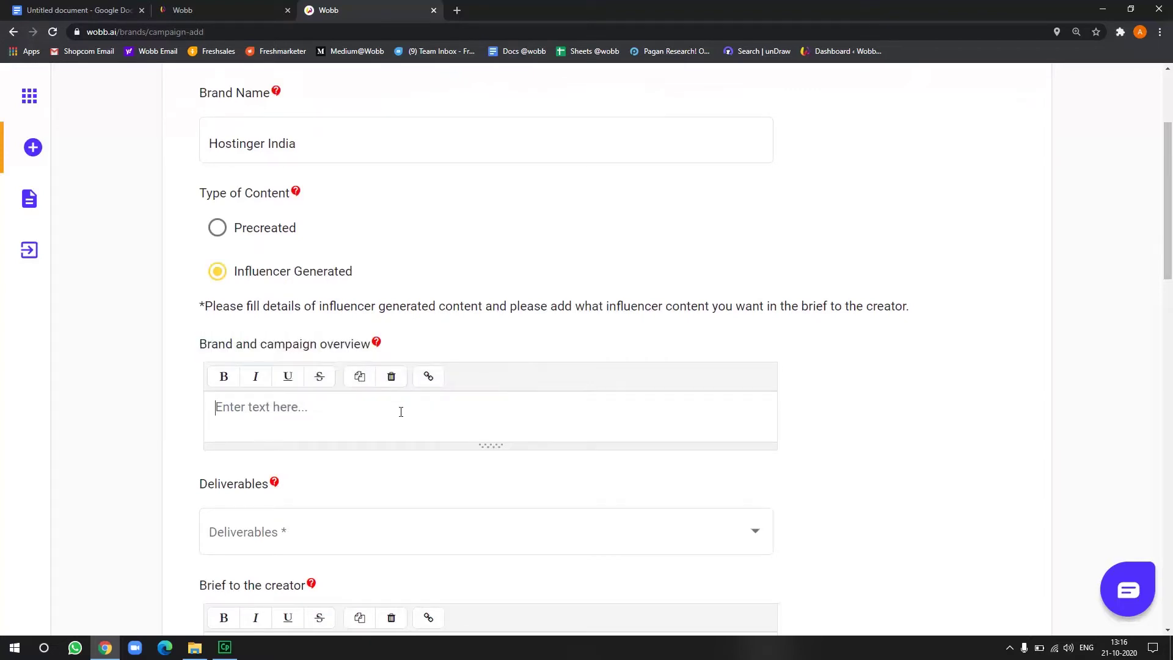
click(111, 5)
Copy the Hostinger overview paragraph from the doc into the campaign overview editor
click(729, 440)
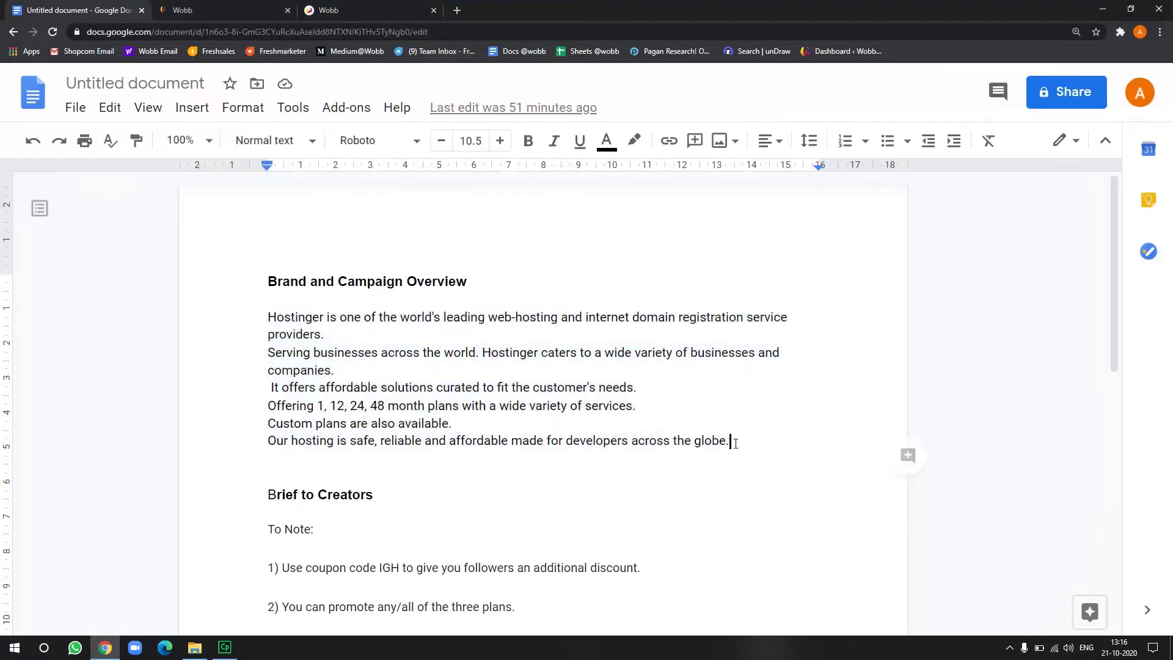
drag(729, 440, 267, 316)
key(ctrl+c)
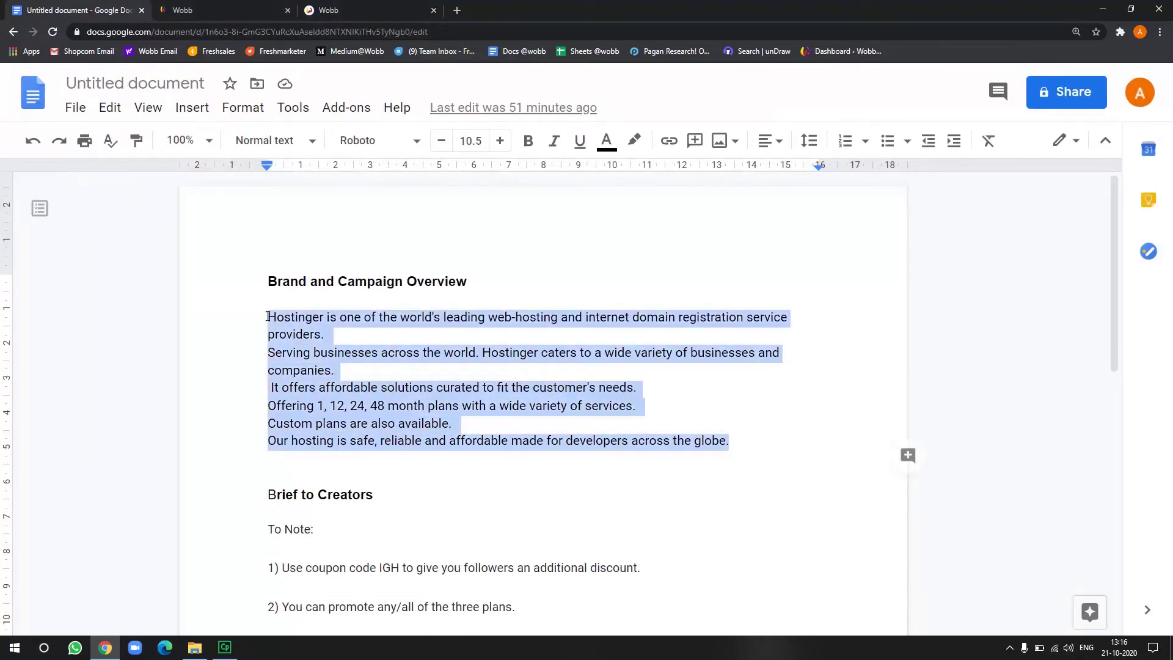
click(391, 10)
click(287, 415)
key(ctrl+v)
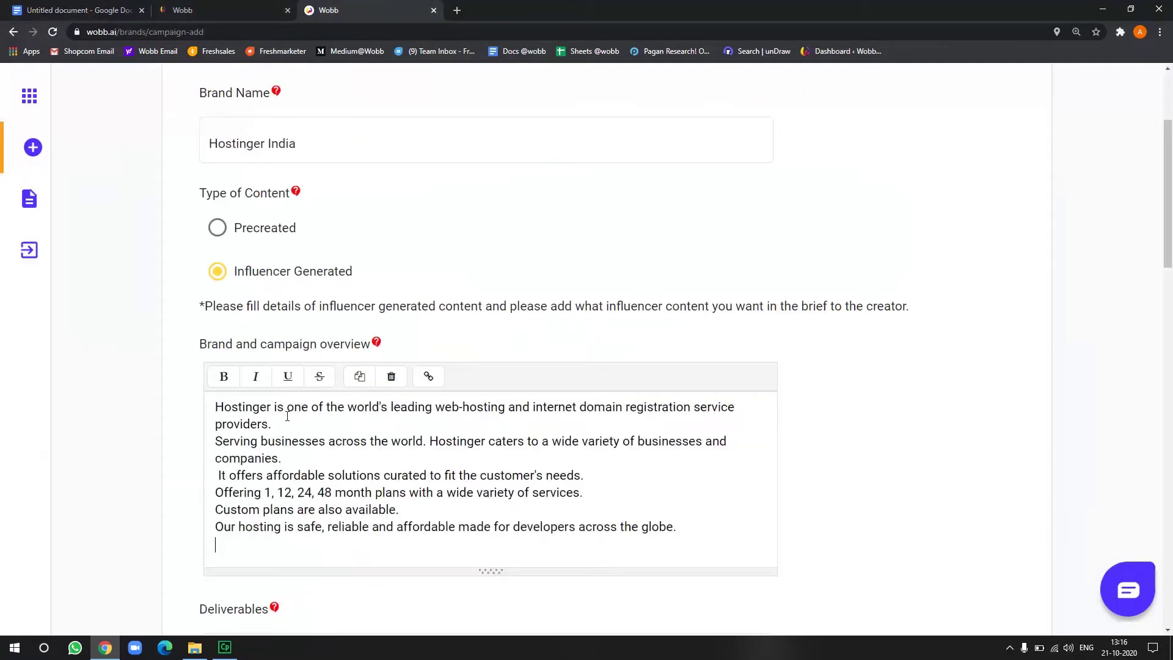
Select Static Post Instagram and Story Instagram as deliverables
scroll(217, 457, down, 4)
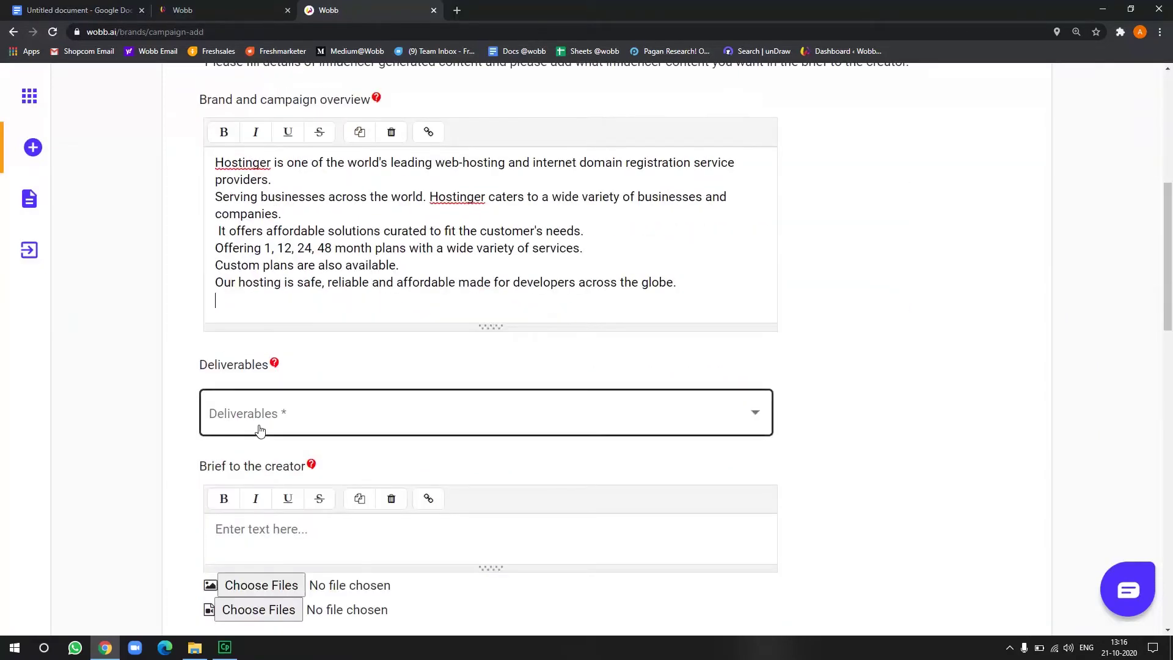
click(260, 430)
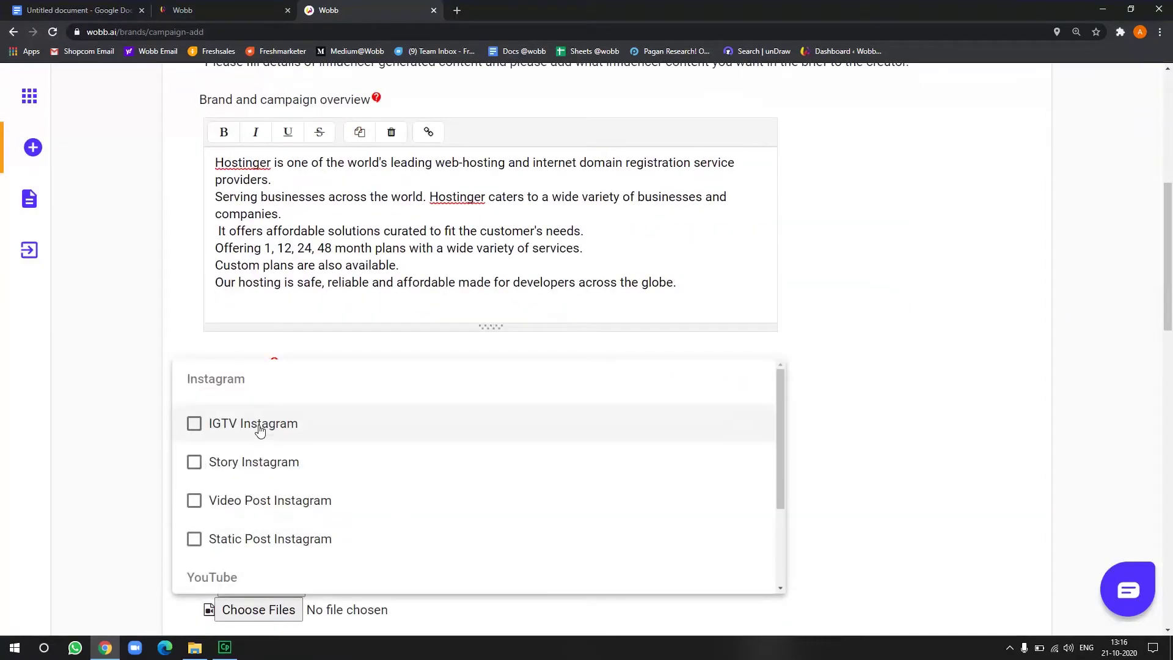
scroll(260, 429, down, 2)
scroll(259, 429, up, 2)
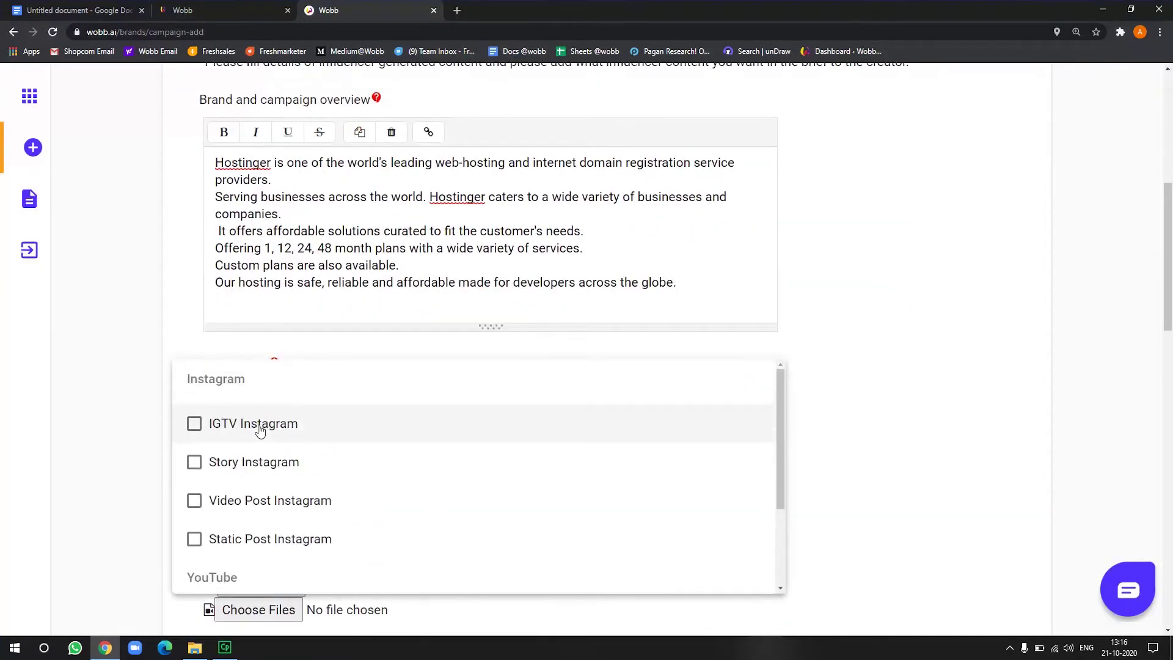
click(271, 543)
click(276, 464)
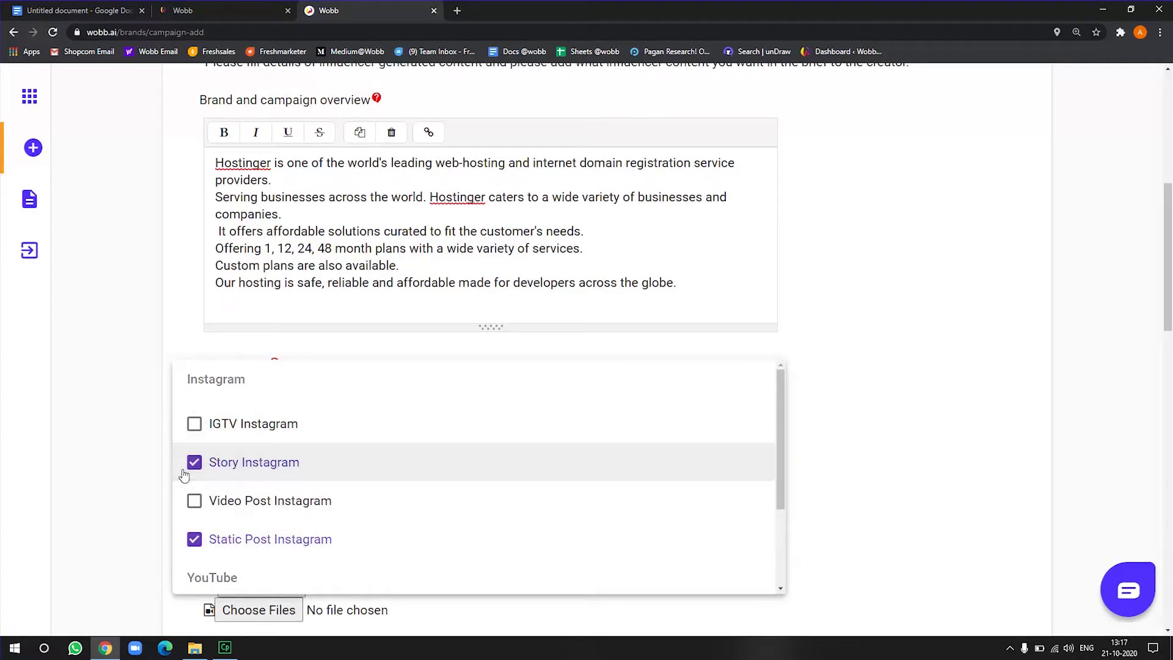
scroll(332, 526, down, 2)
scroll(327, 524, up, 2)
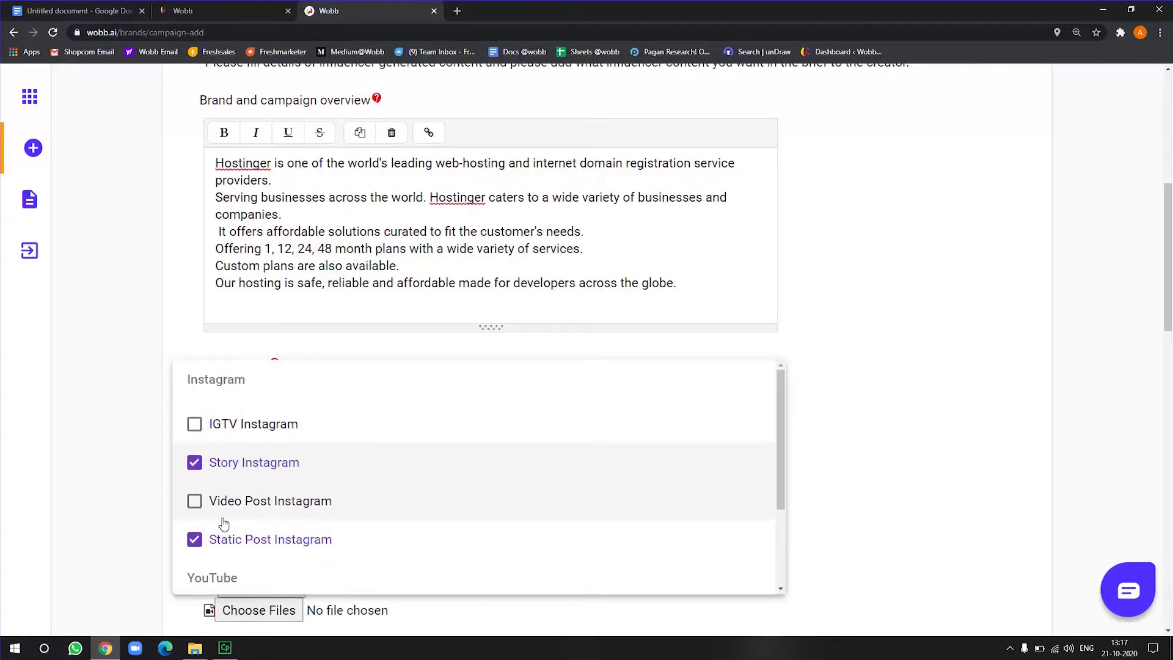
click(137, 513)
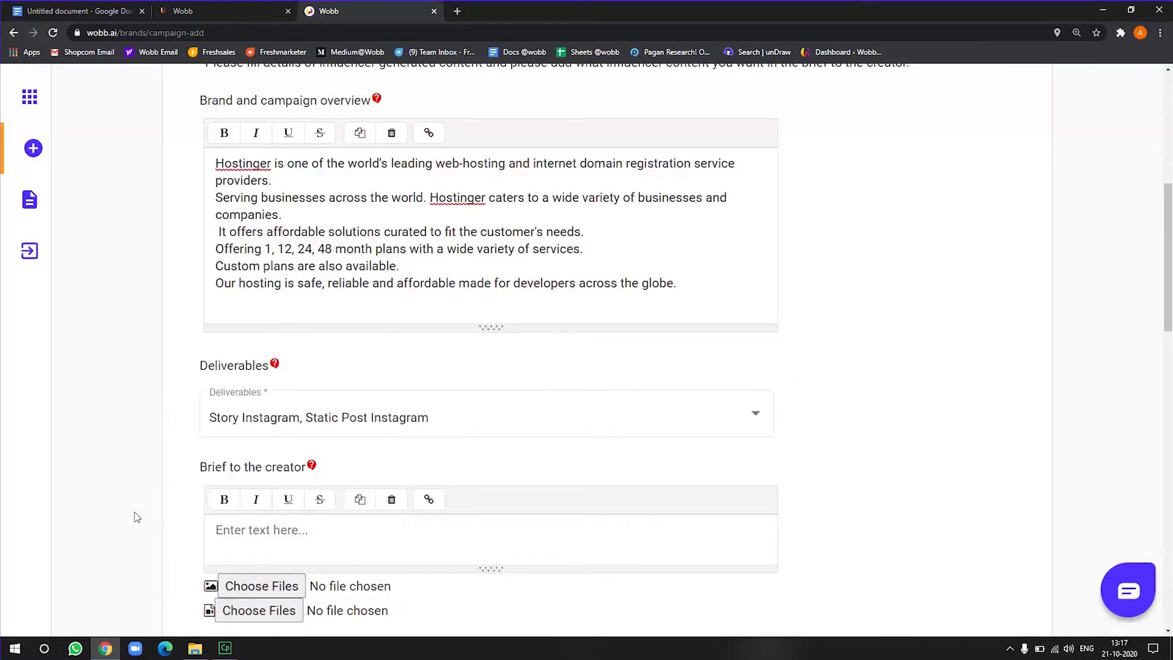
scroll(137, 518, down, 2)
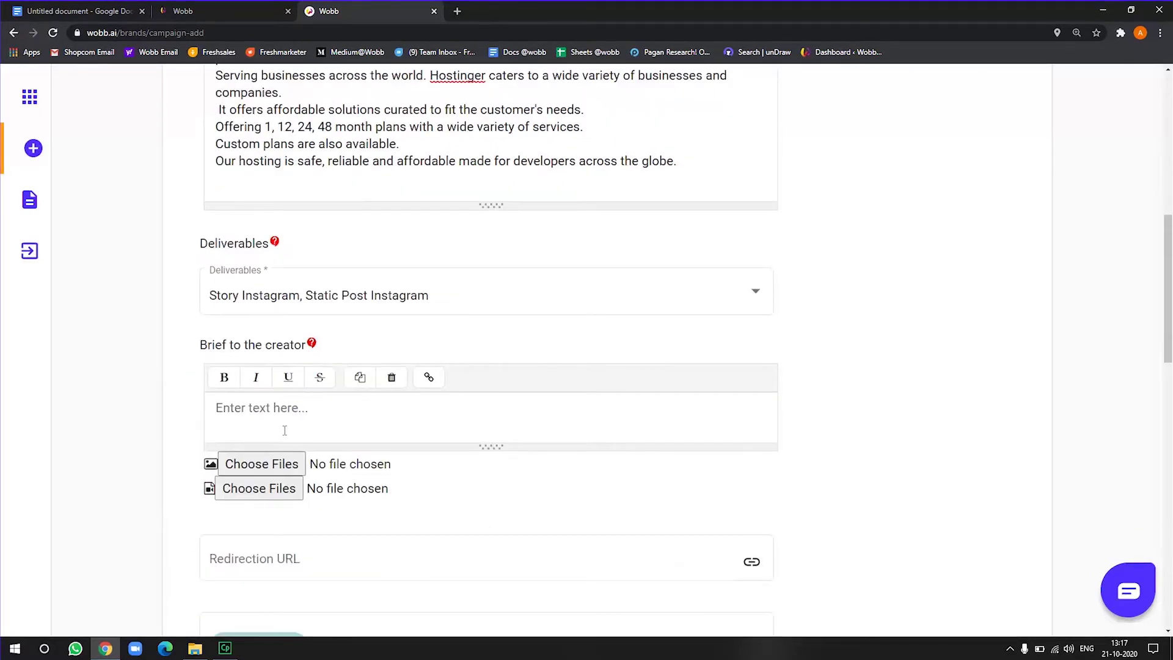
Copy the brief from 'To Note:' to the end of the doc into the creator brief
click(312, 423)
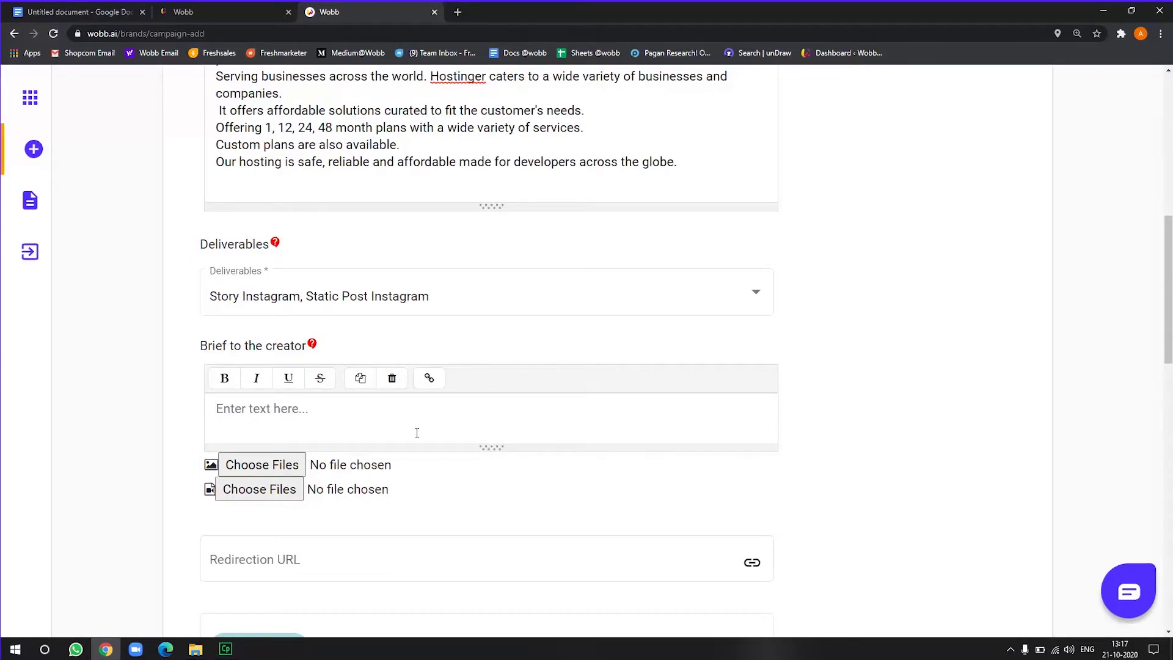
click(74, 12)
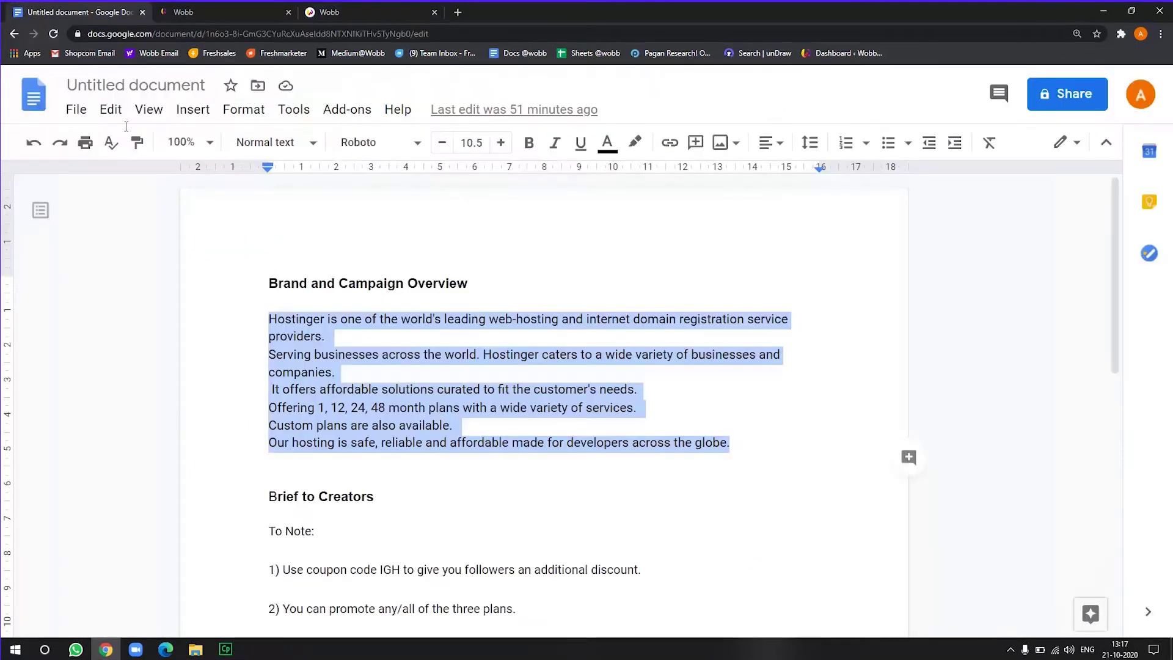
scroll(251, 258, down, 3)
drag(271, 348, 531, 481)
key(ctrl+c)
click(373, 12)
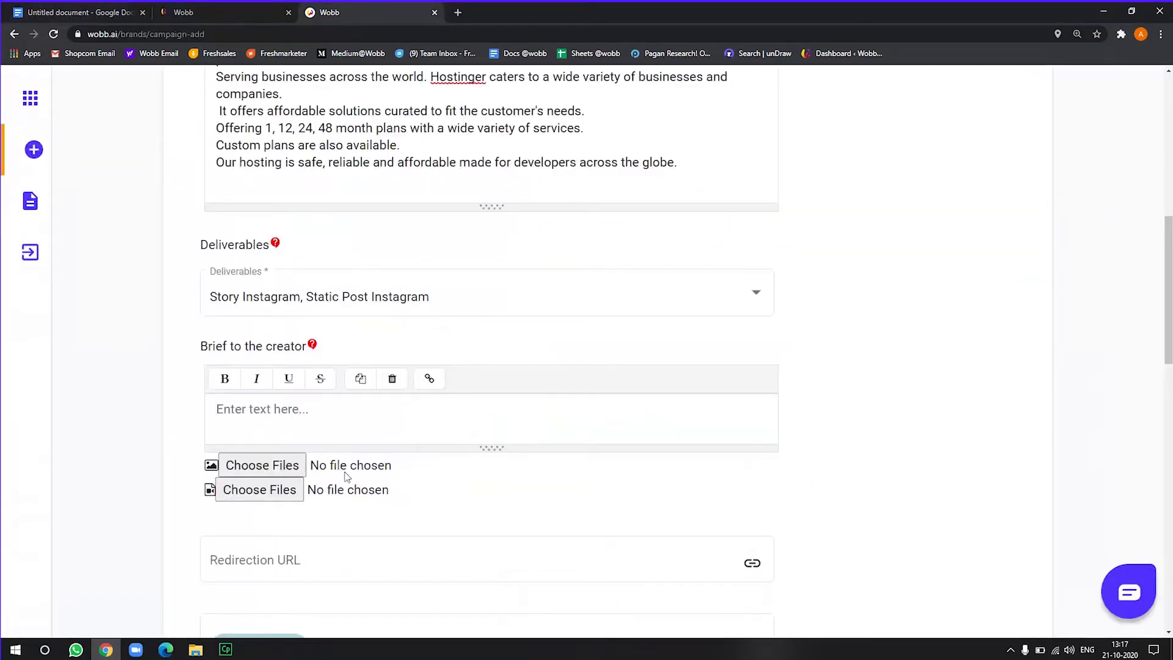
click(357, 421)
key(ctrl+v)
scroll(298, 423, down, 6)
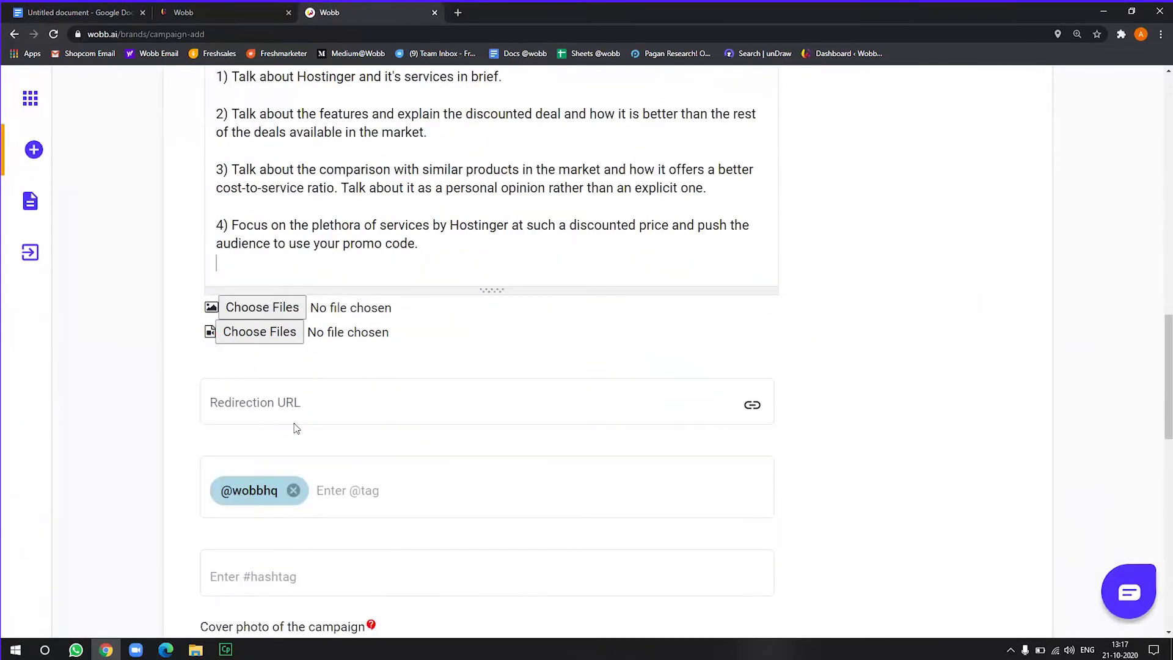
scroll(274, 333, up, 2)
scroll(274, 334, up, 10)
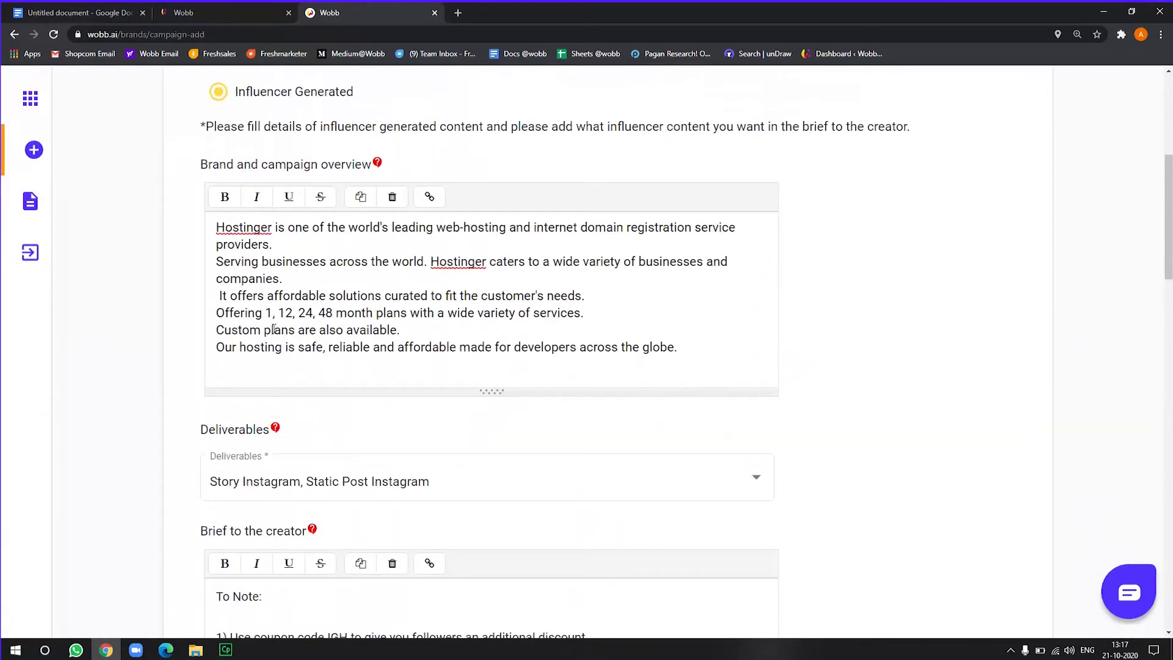
scroll(274, 329, down, 9)
scroll(274, 329, down, 3)
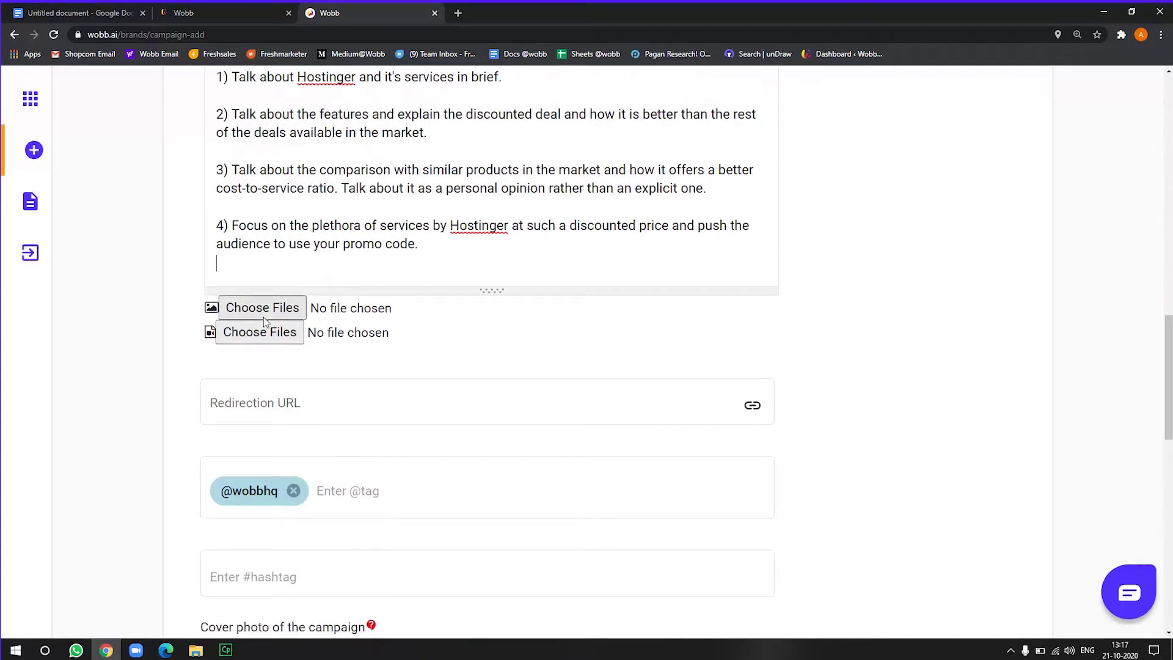
click(359, 409)
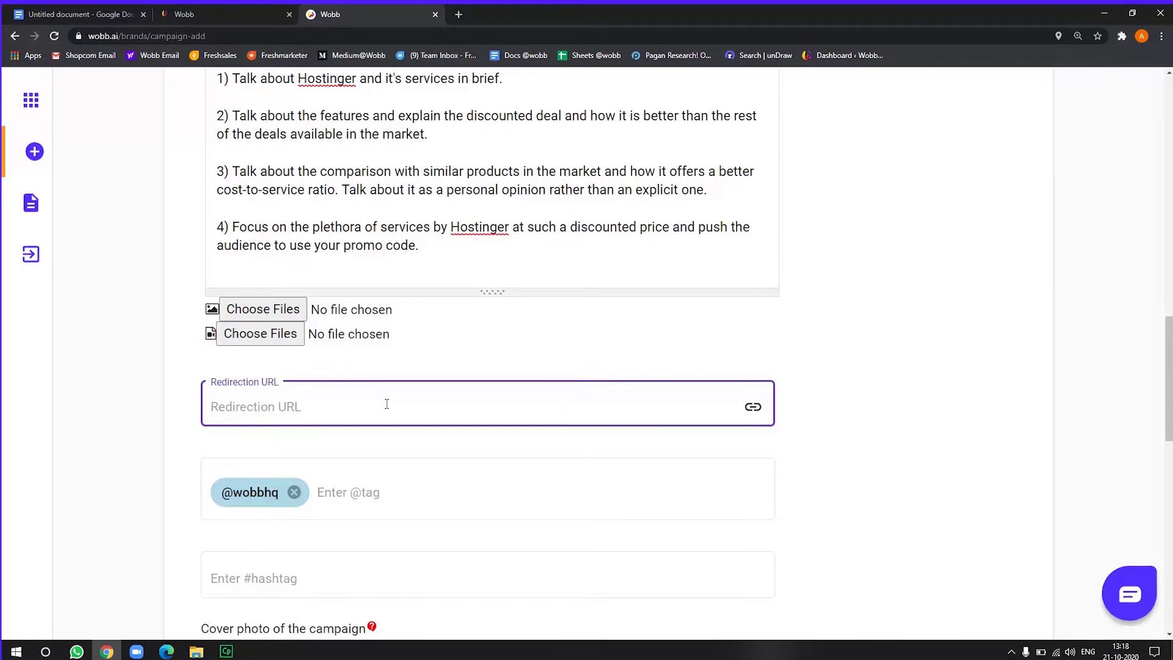
text(https:)
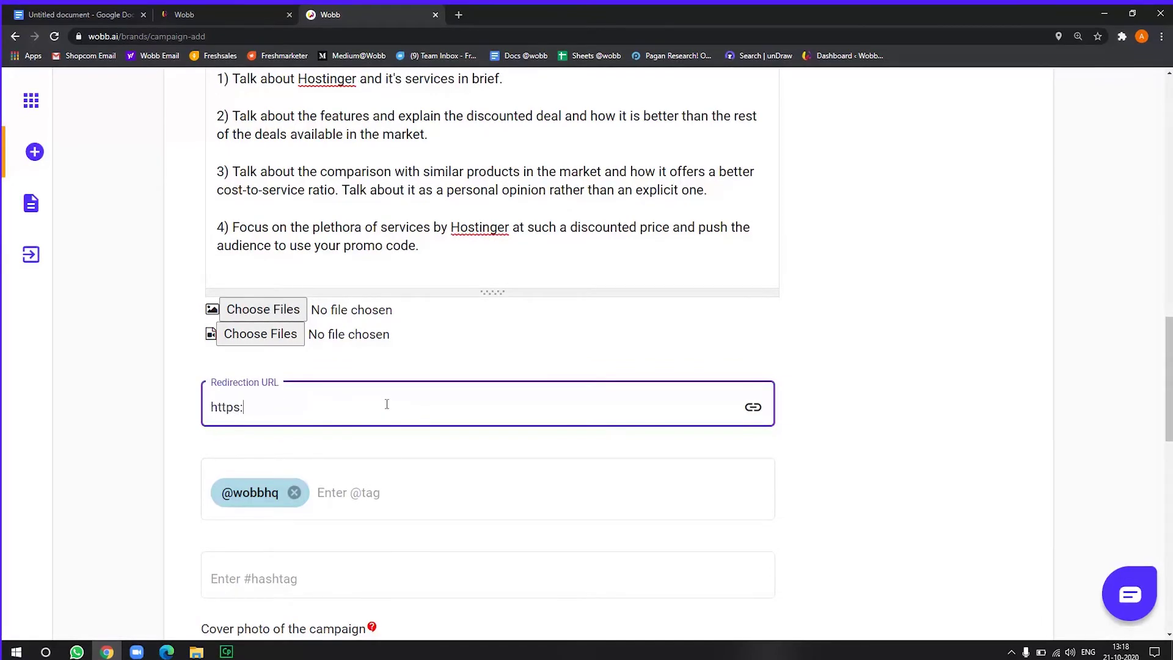
text(//ww.hotstinget)
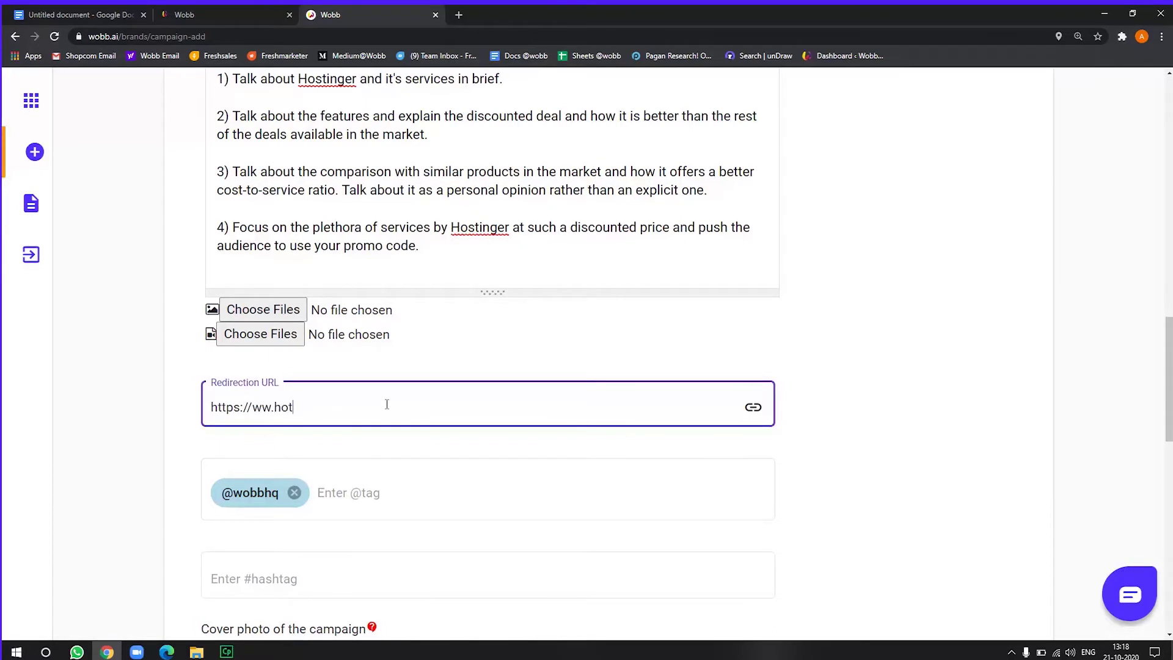
key(BackSpace)
key(BackSpace)
key(BackSpace)
key(BackSpace)
key(BackSpace)
key(BackSpace)
key(BackSpace)
key(BackSpace)
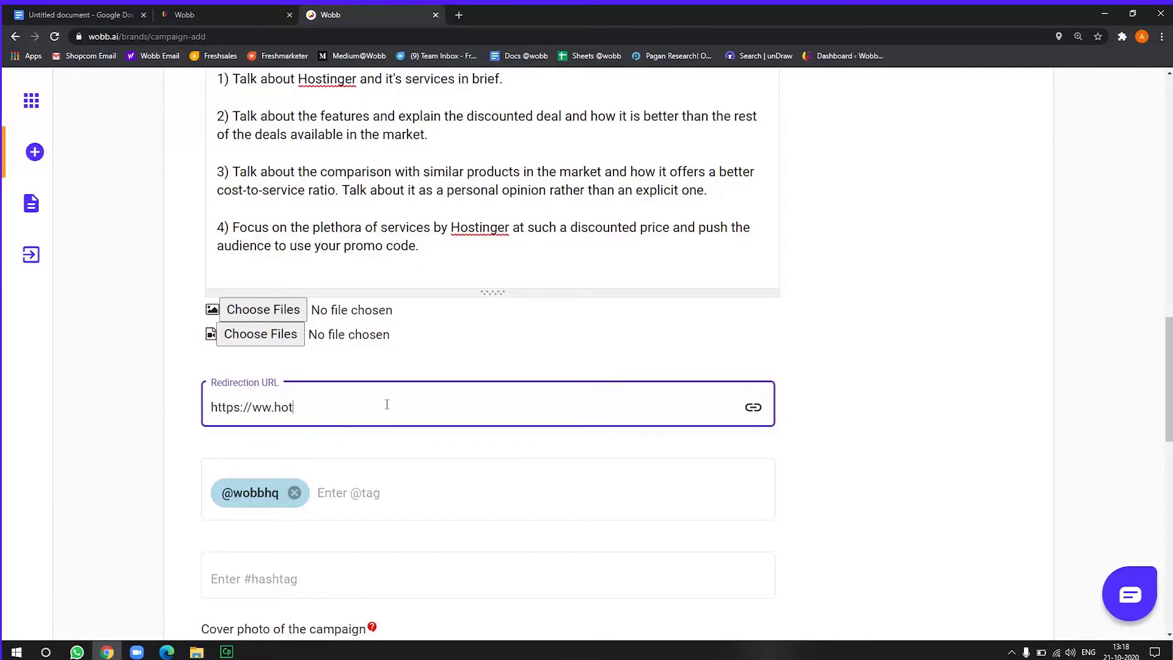
text(stinger.com)
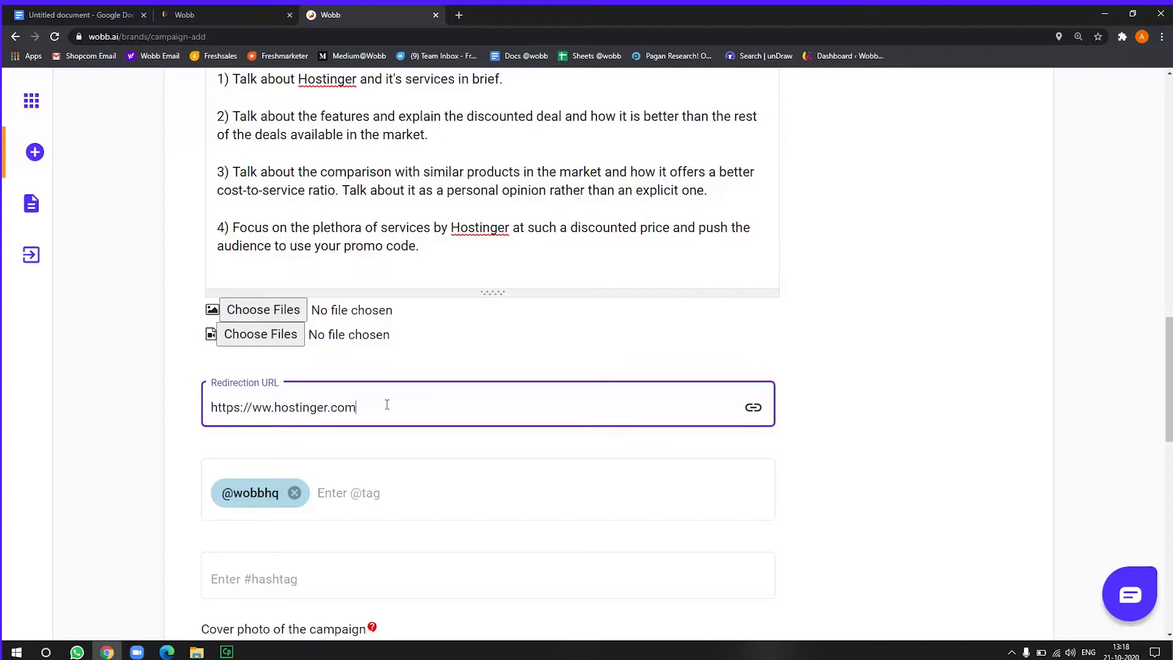
text(/)
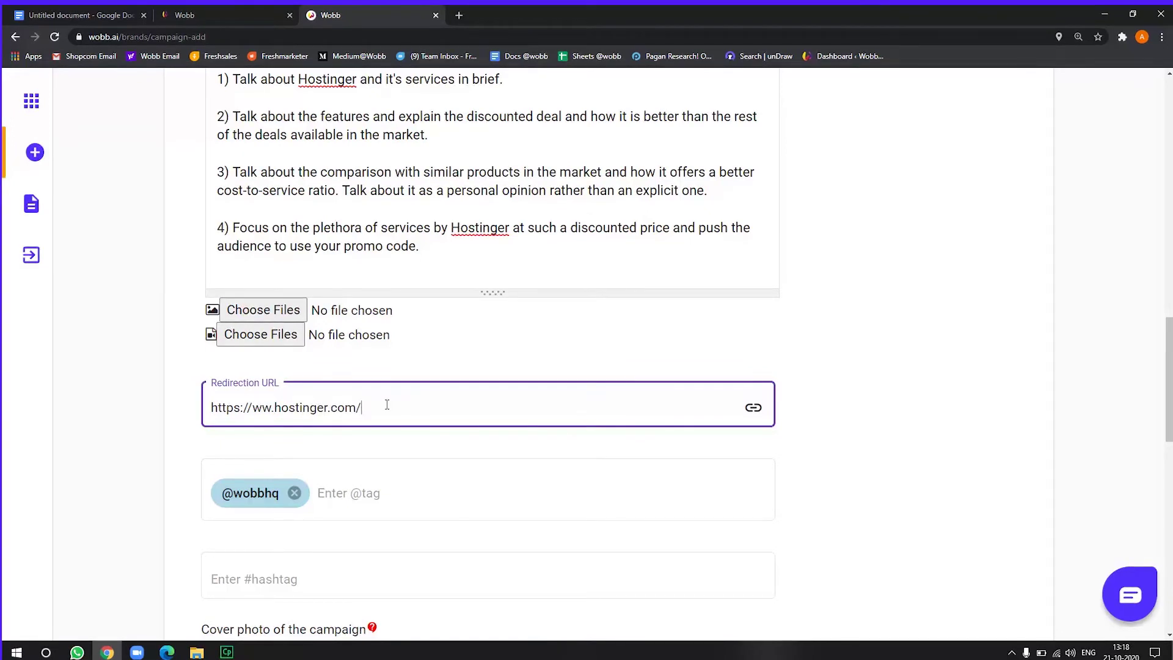
text(wobb)
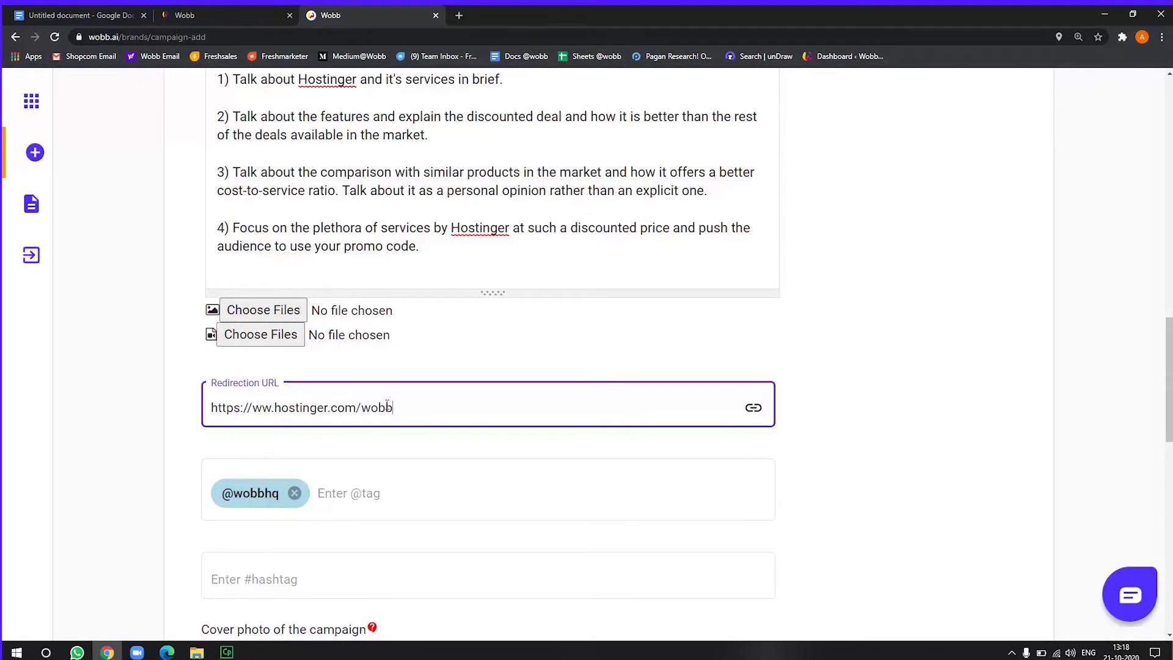
text(/)
click(151, 455)
click(398, 496)
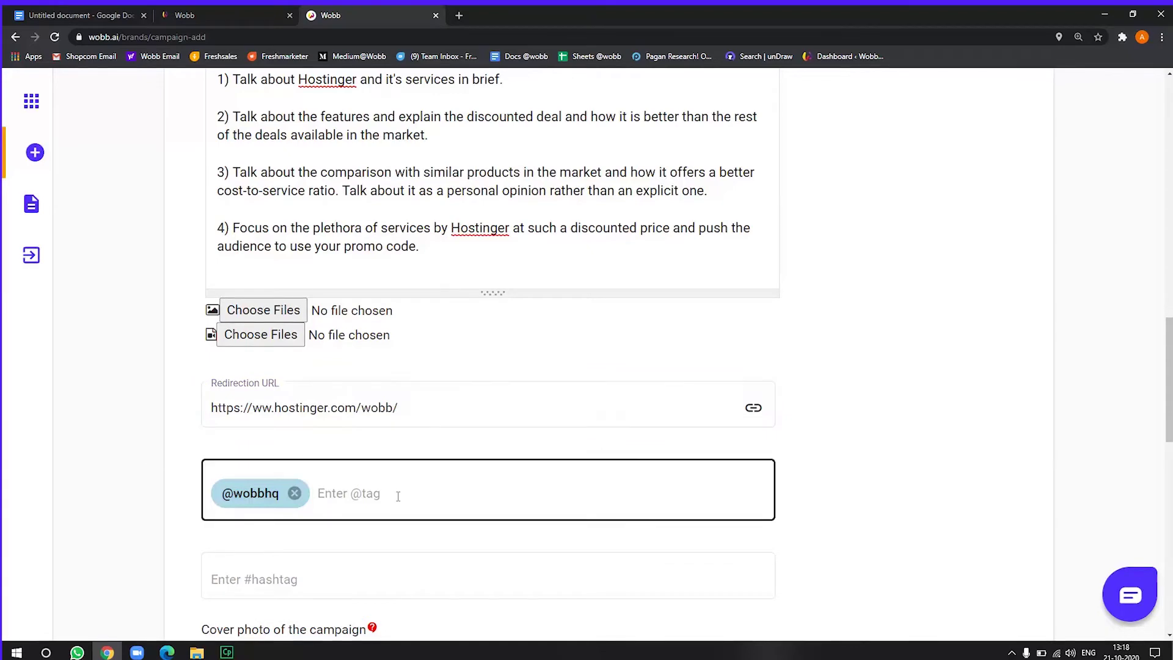
click(915, 419)
scroll(1102, 388, down, 2)
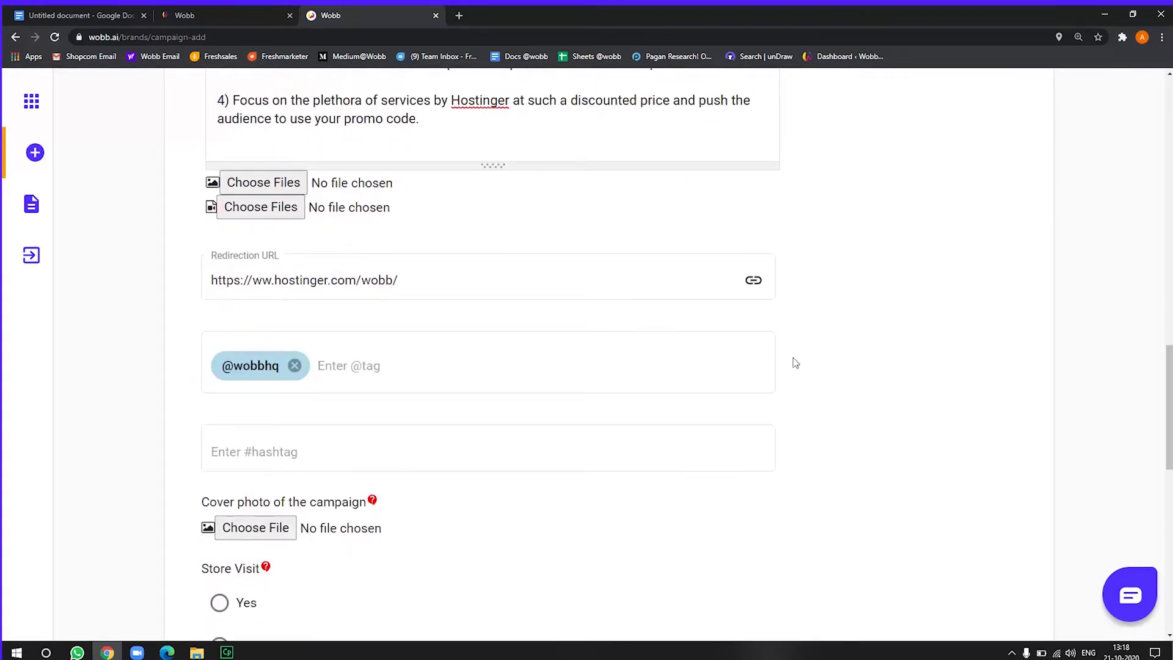
click(385, 361)
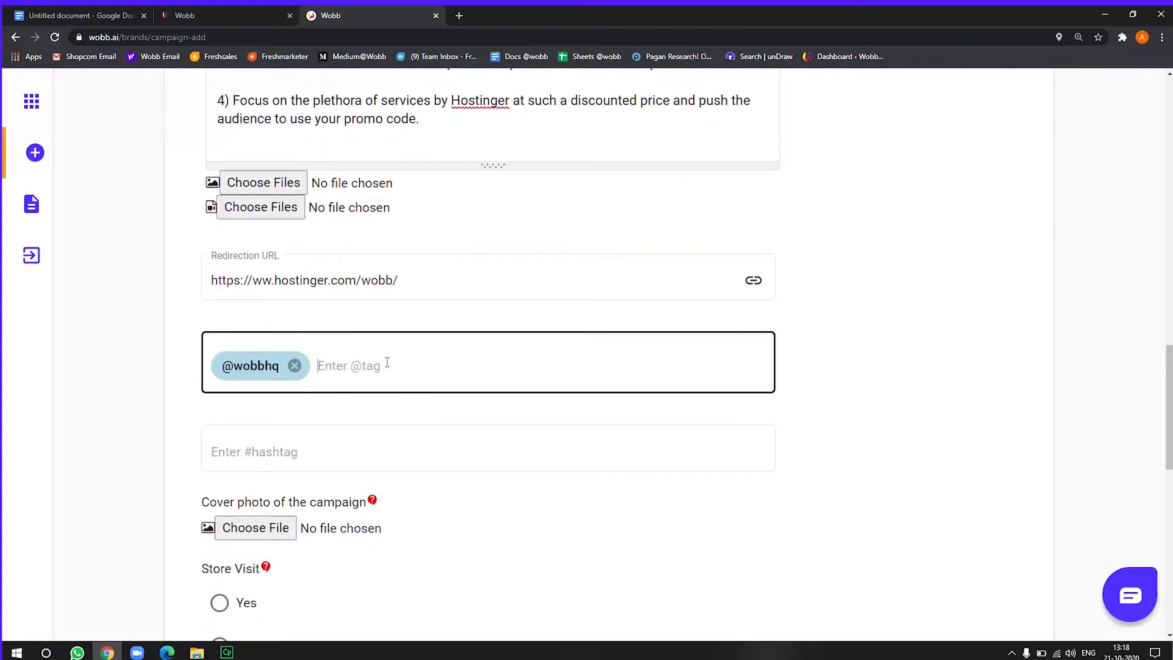
key(Left)
click(294, 365)
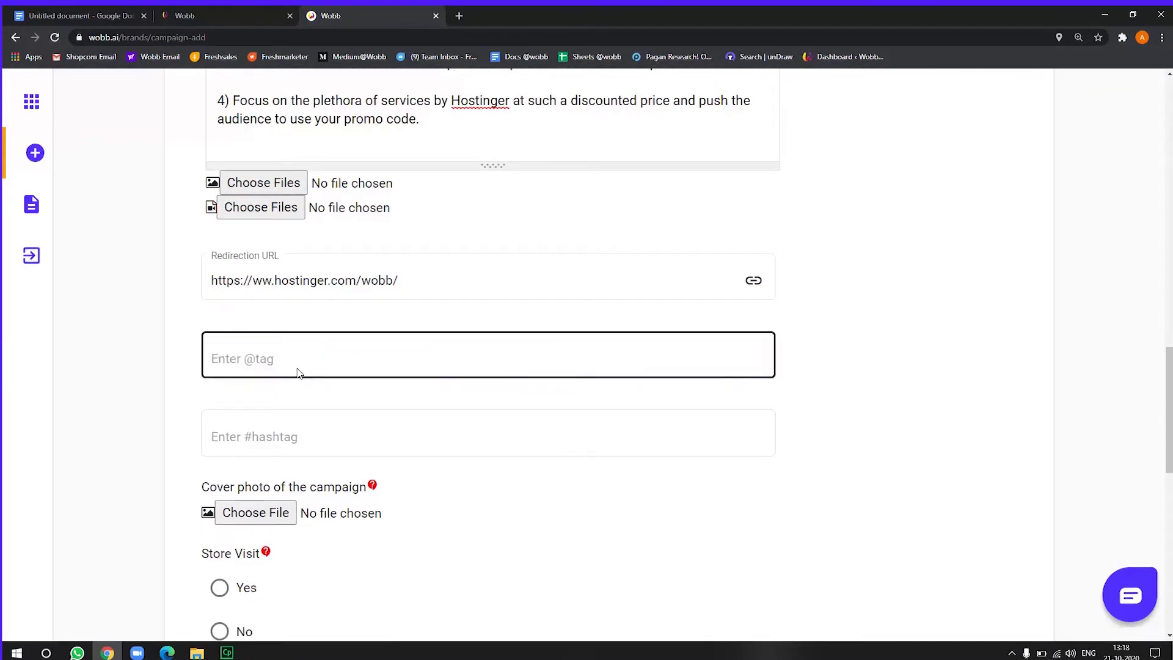
text(hotingerindia)
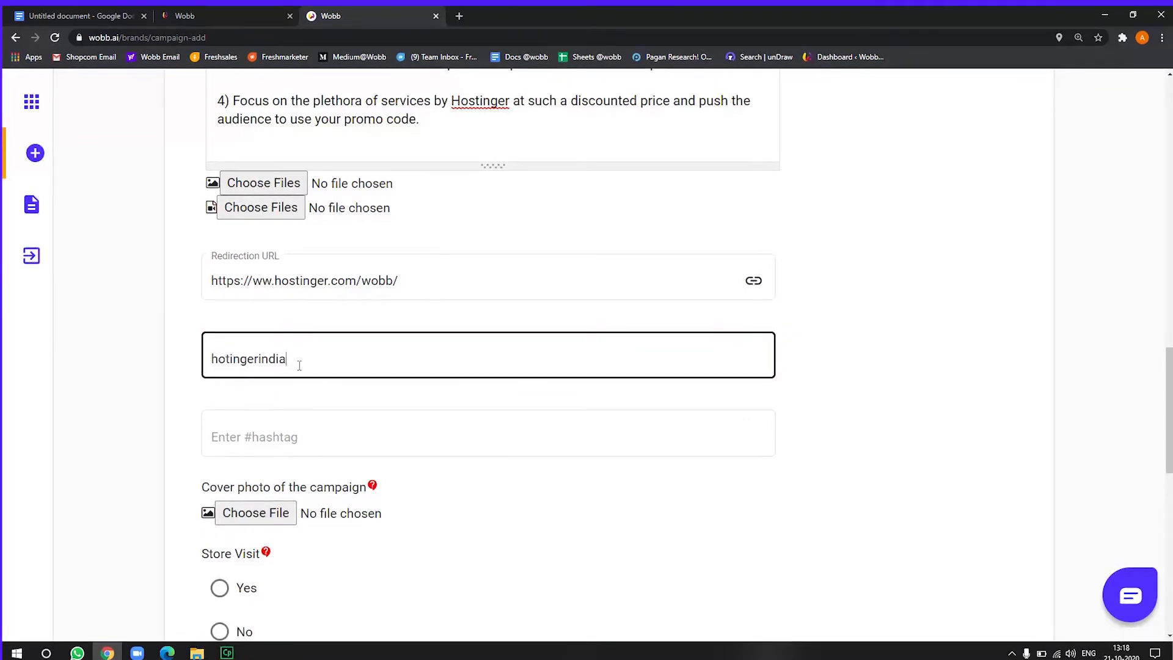
key(Return)
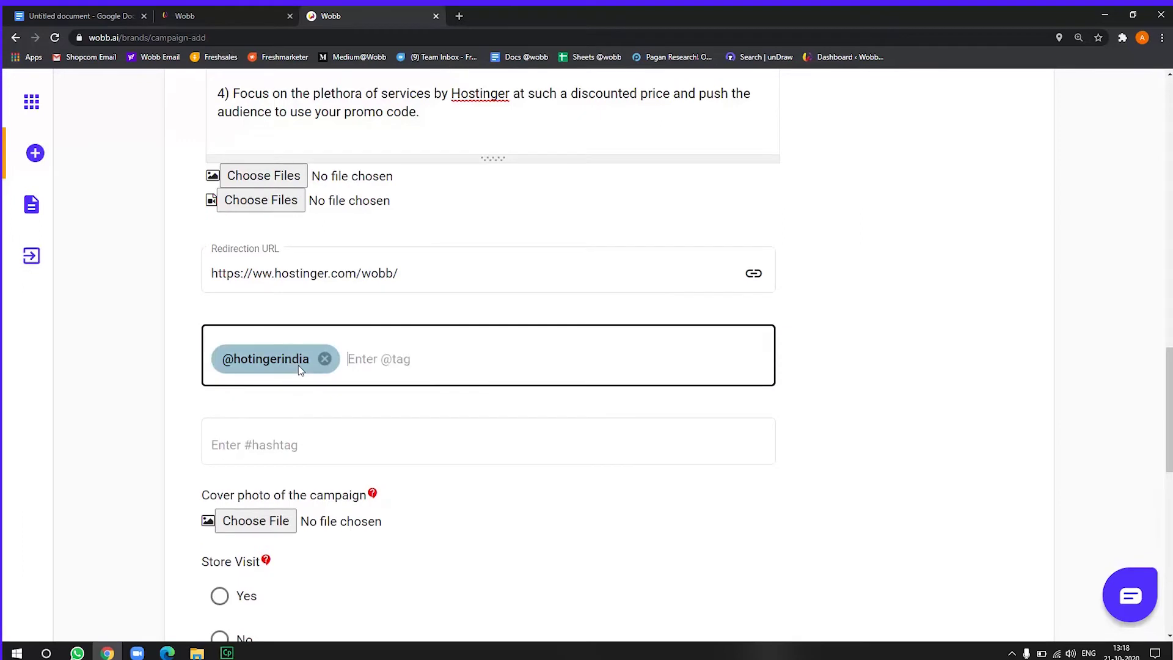
text(wobb.a)
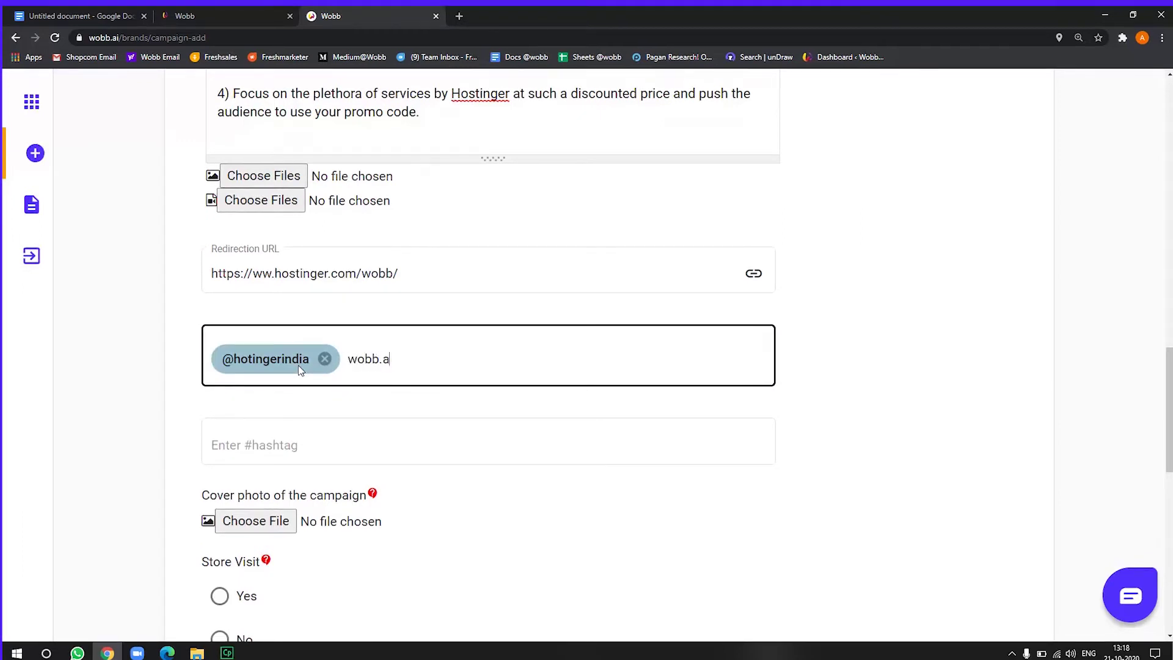
text(i)
key(Return)
text(hostinge)
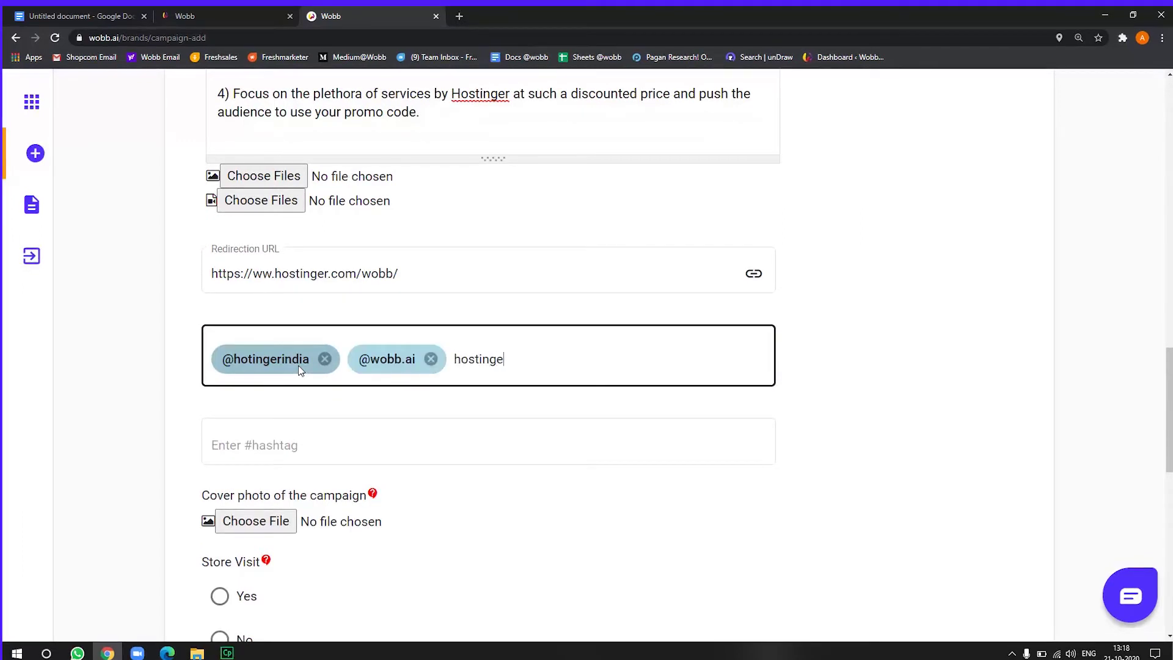
text(rglobal)
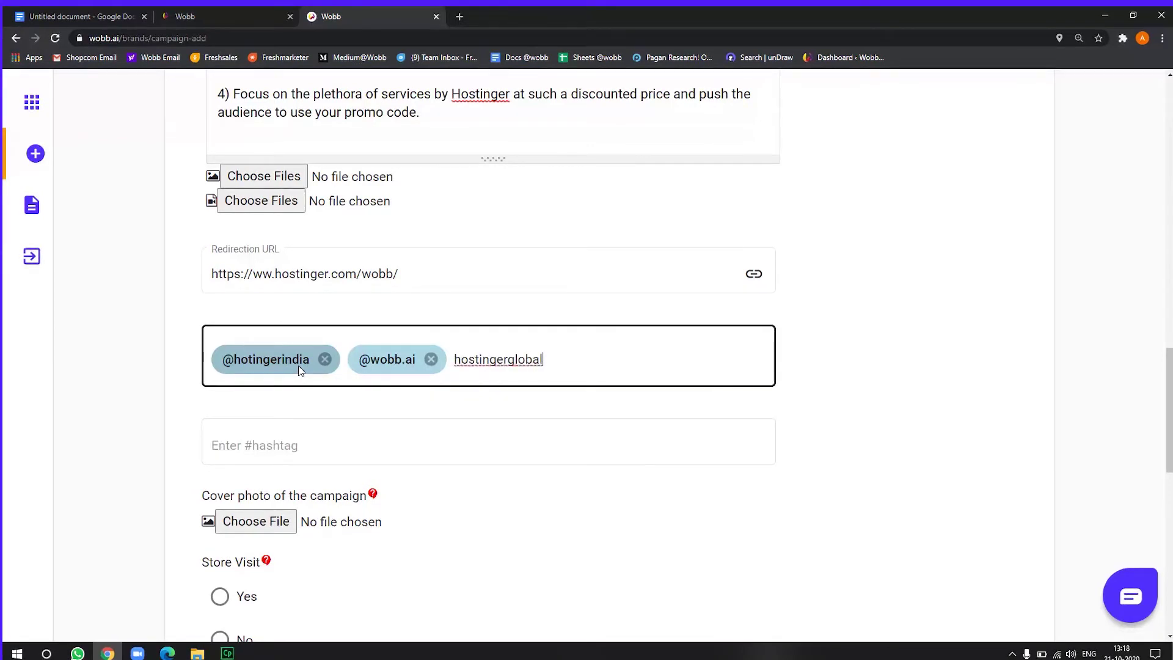
key(Return)
Add the hashtags #hostinger, #digital, #marketing and #advertising
click(325, 440)
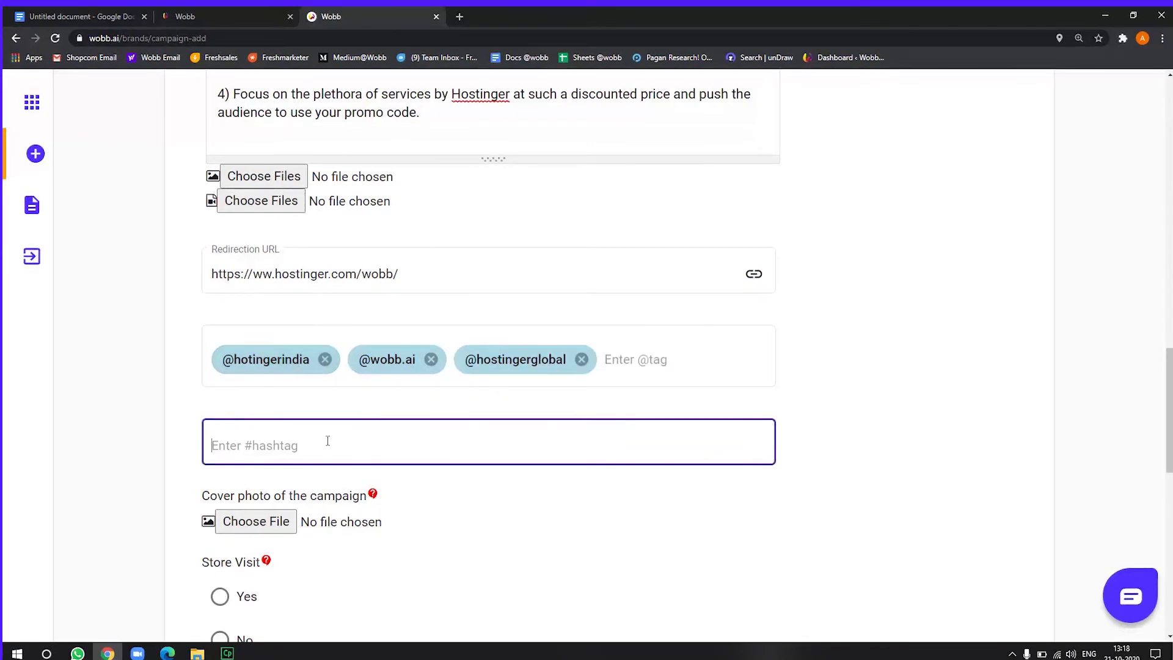
text(hostinger)
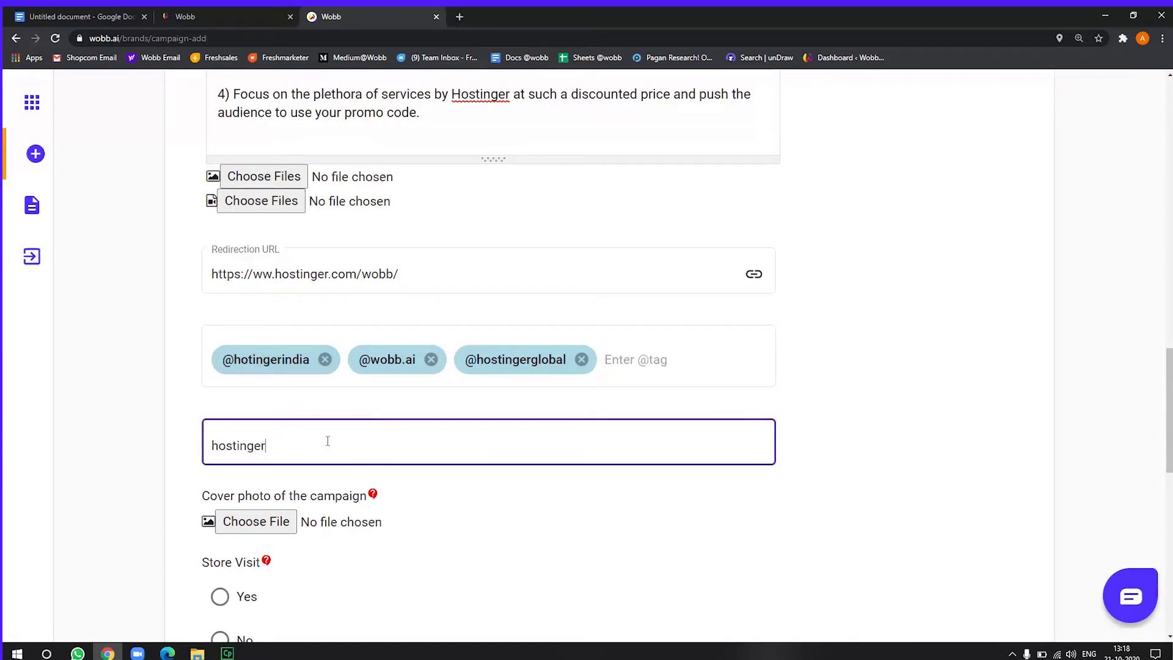
key(Return)
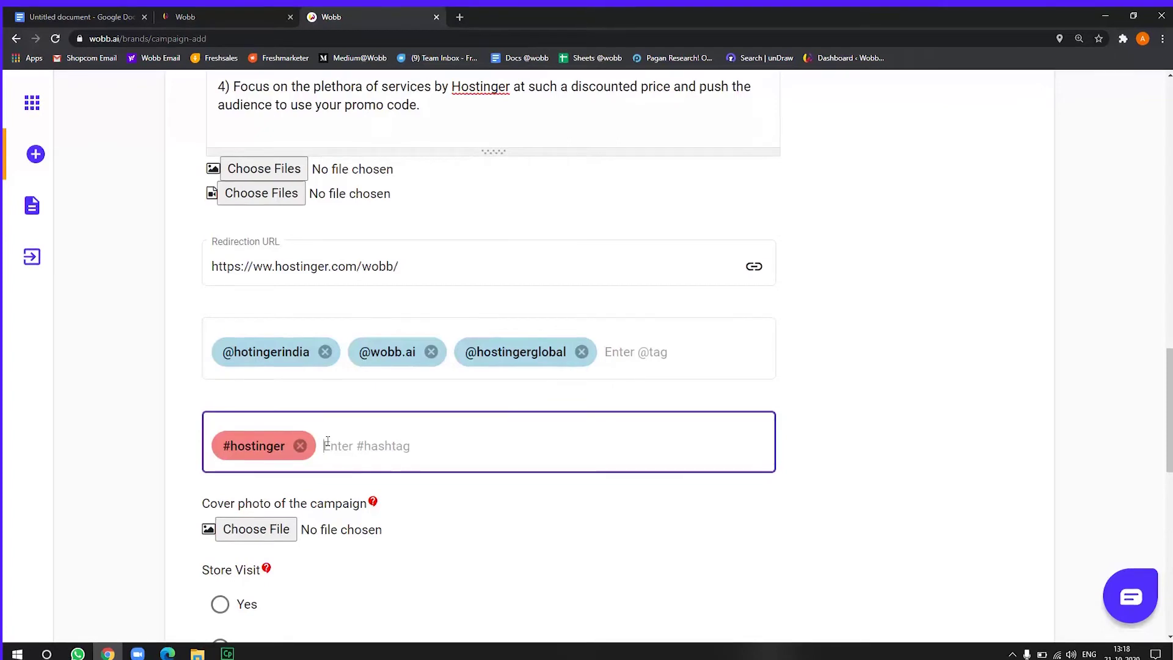
text(digital)
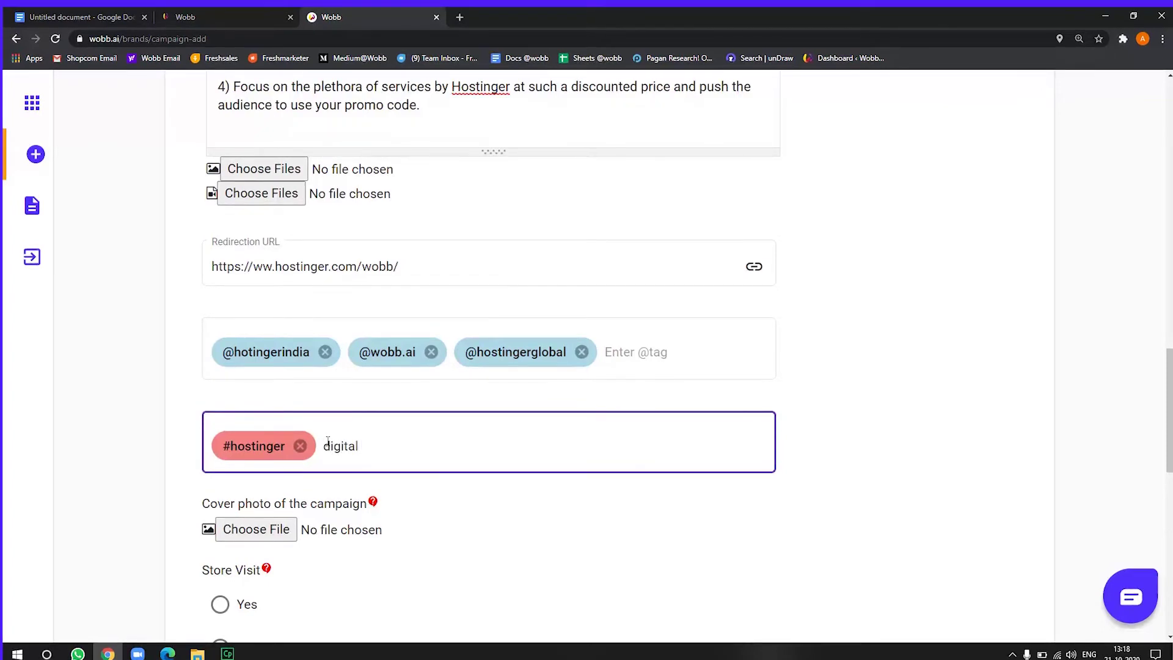
key(Return)
text(marketing)
key(Return)
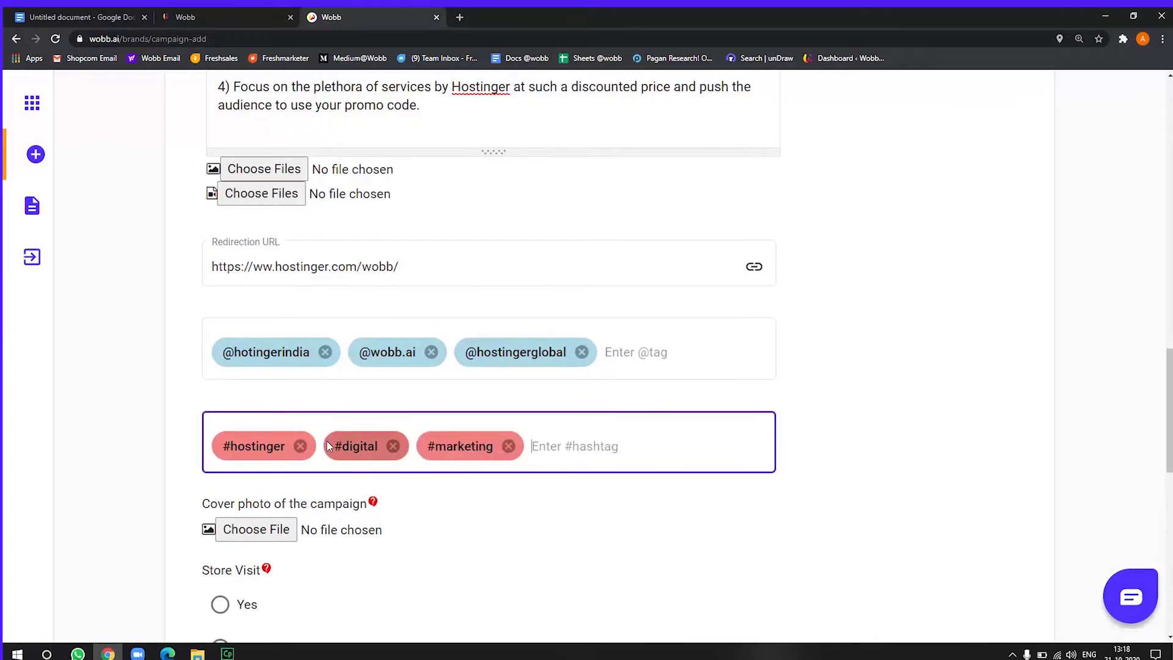
text(adv)
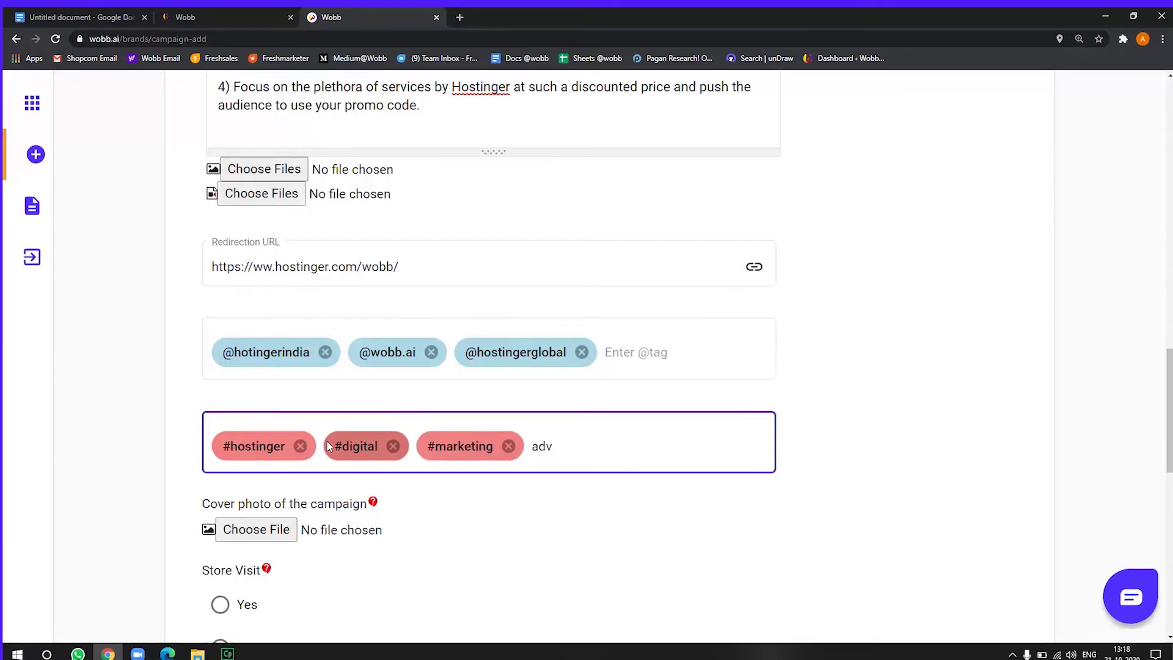
text(erts)
text(ising)
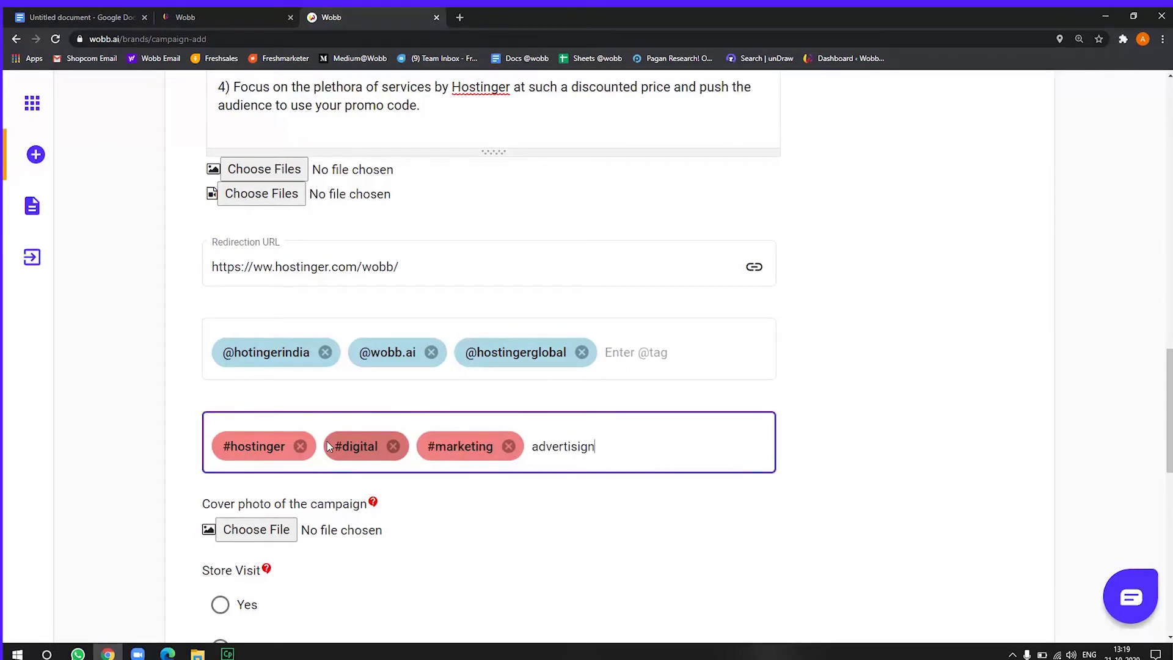
key(Return)
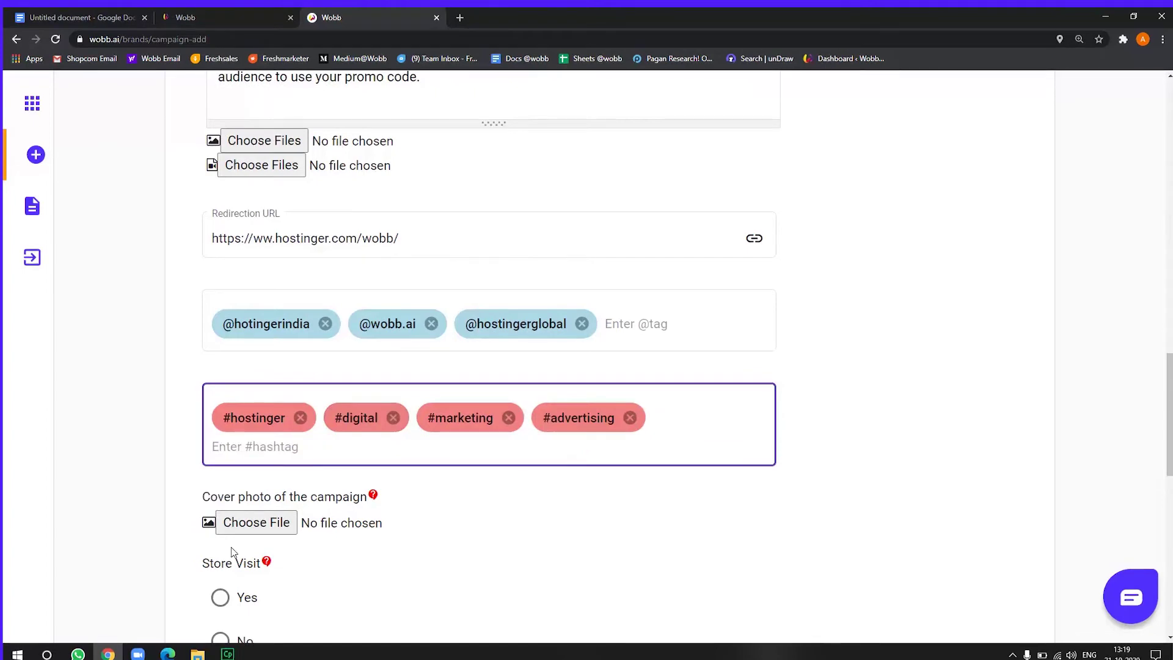
Upload 'Wobb Festive Fiesta! (1).png' as the cover photo and dismiss the confirmation
scroll(220, 568, down, 2)
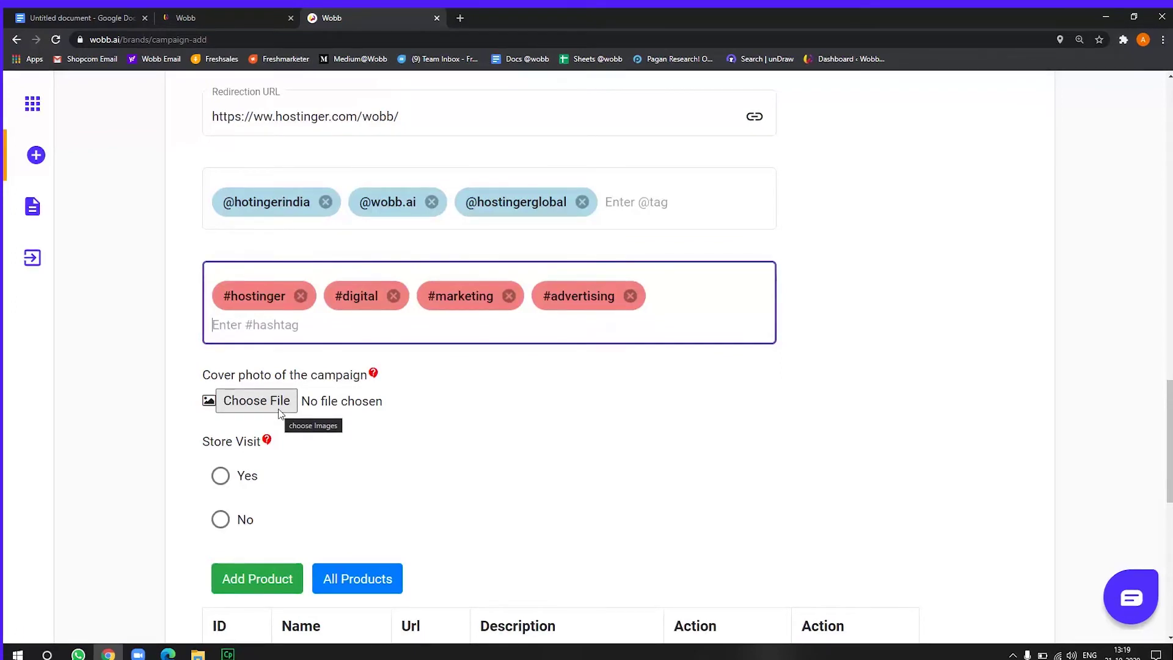
click(278, 412)
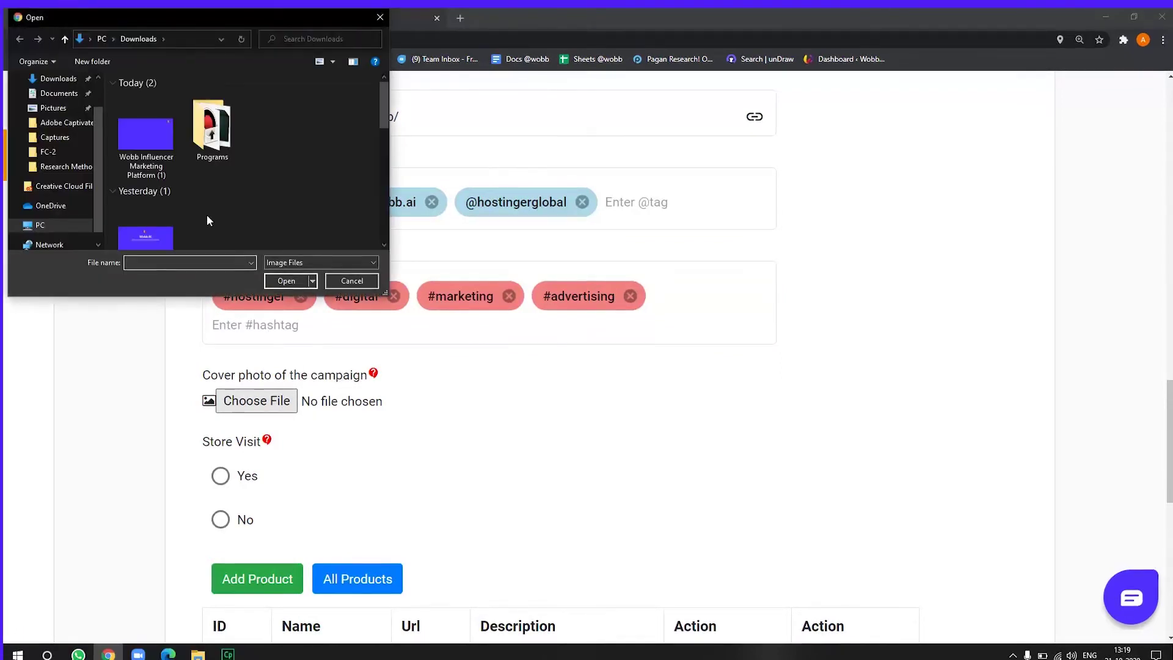
scroll(207, 214, down, 3)
double_click(166, 218)
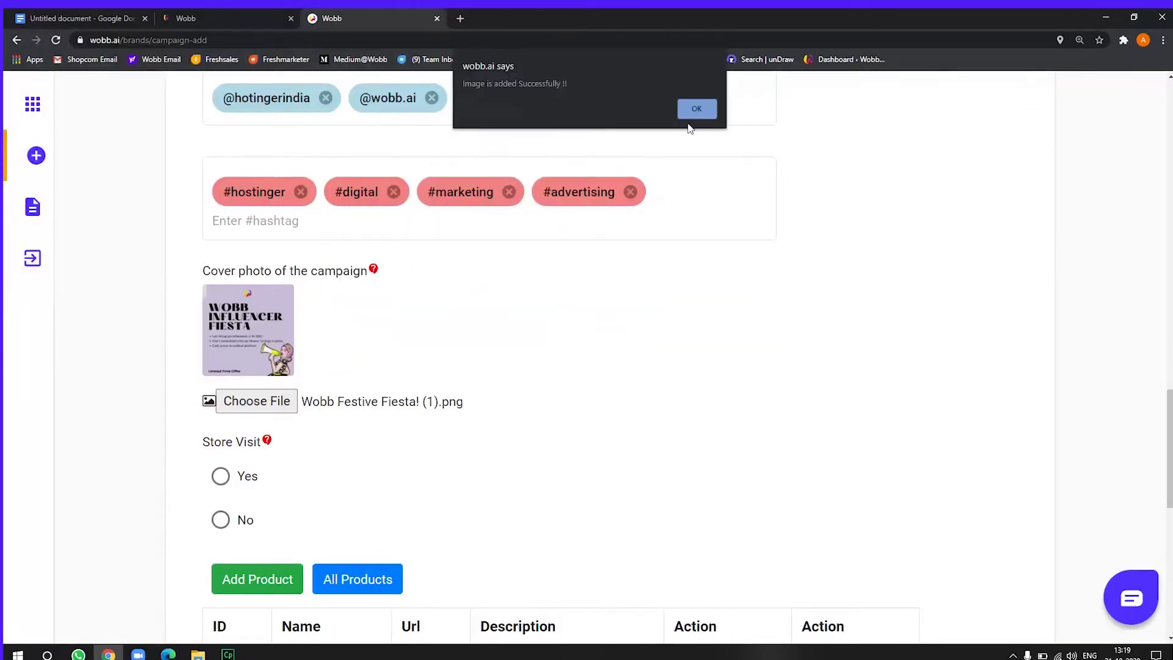
click(696, 110)
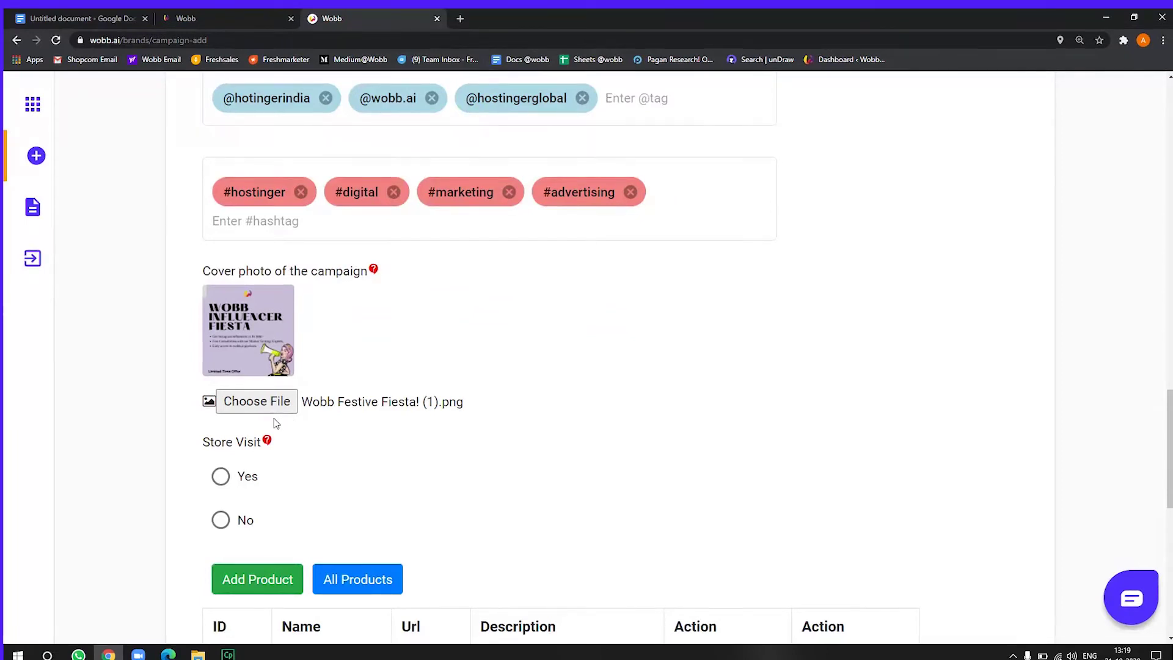
scroll(256, 434, down, 1)
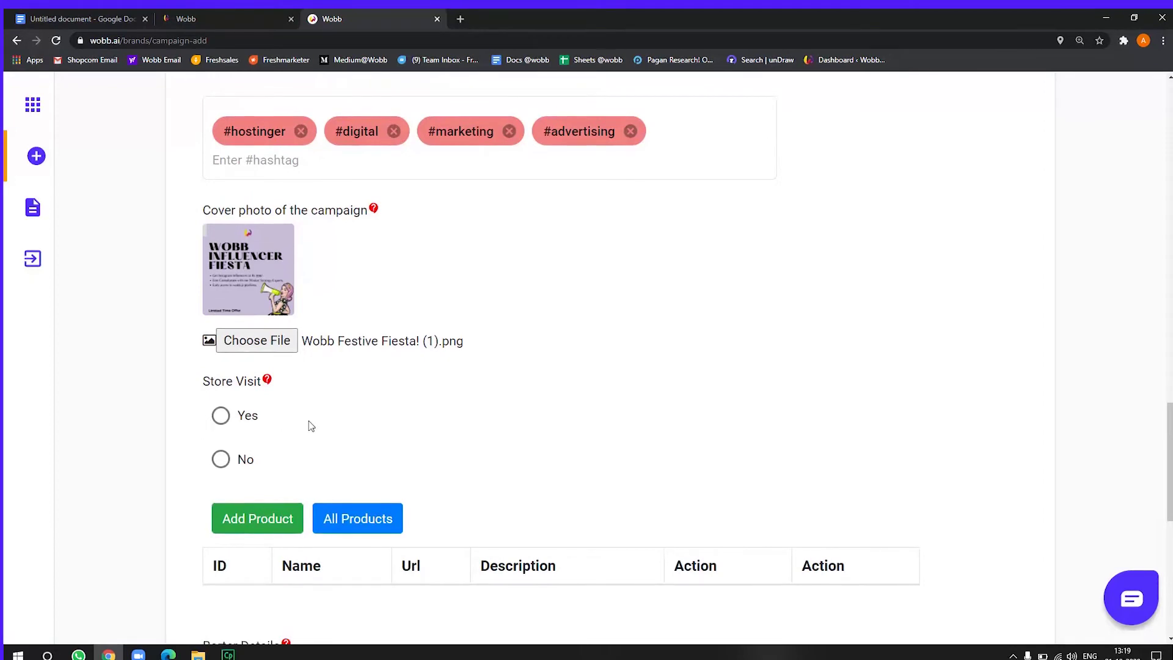
Set Store Visit to No and start a featured product named 'Premium plan'
scroll(310, 424, down, 2)
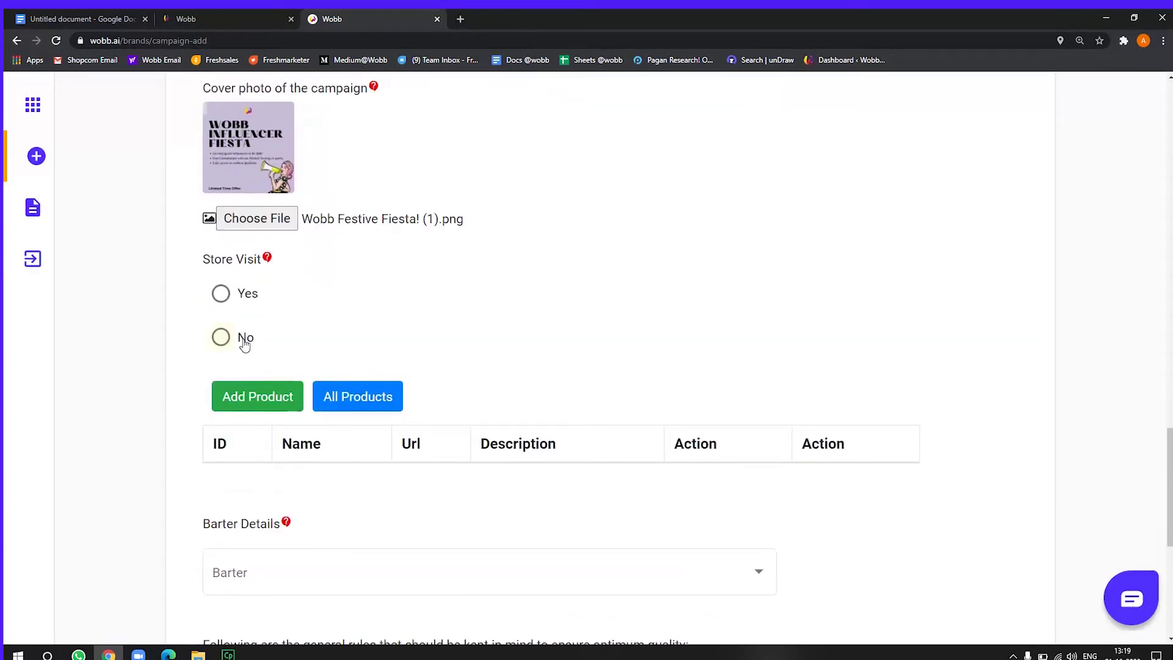
click(244, 343)
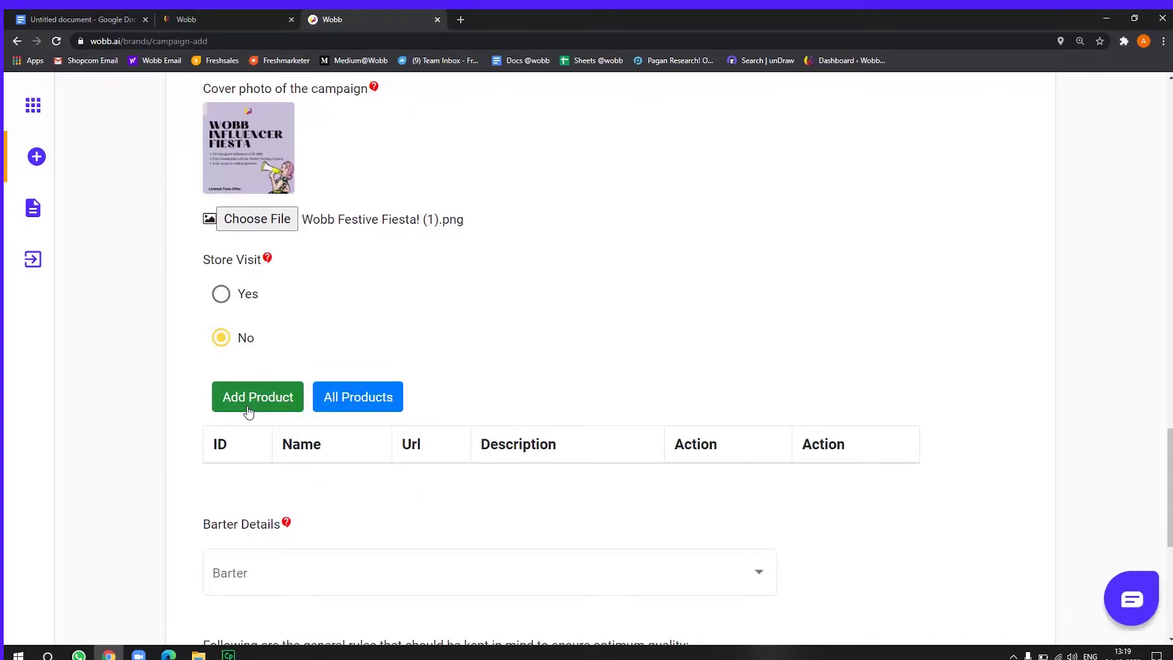
click(249, 410)
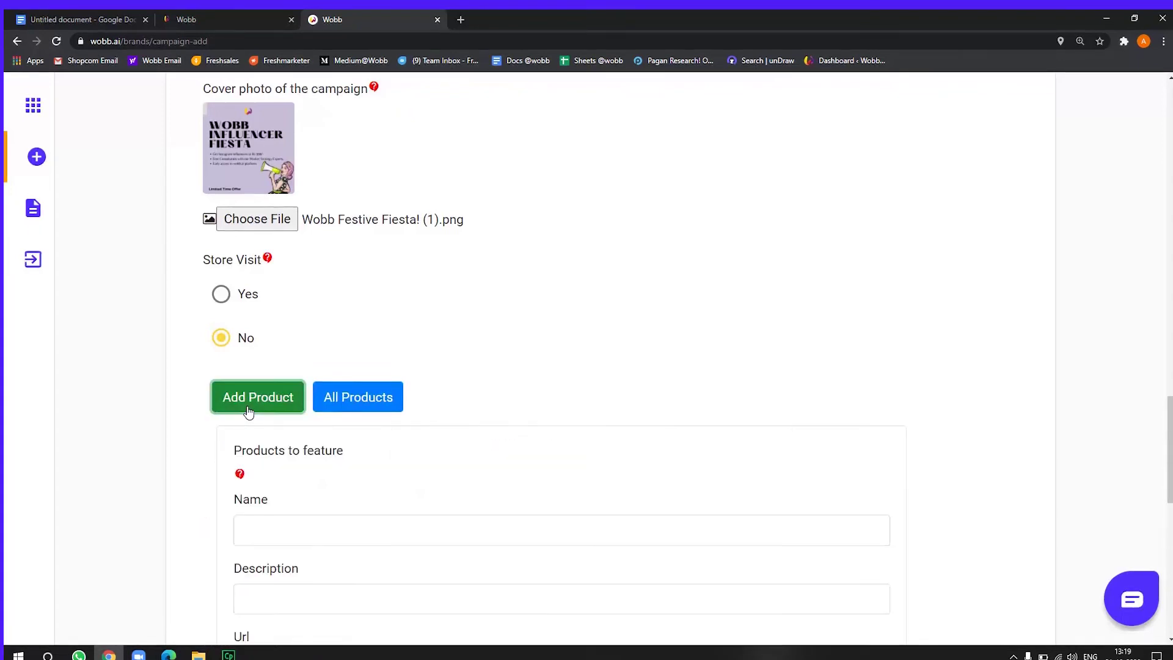
scroll(257, 421, down, 2)
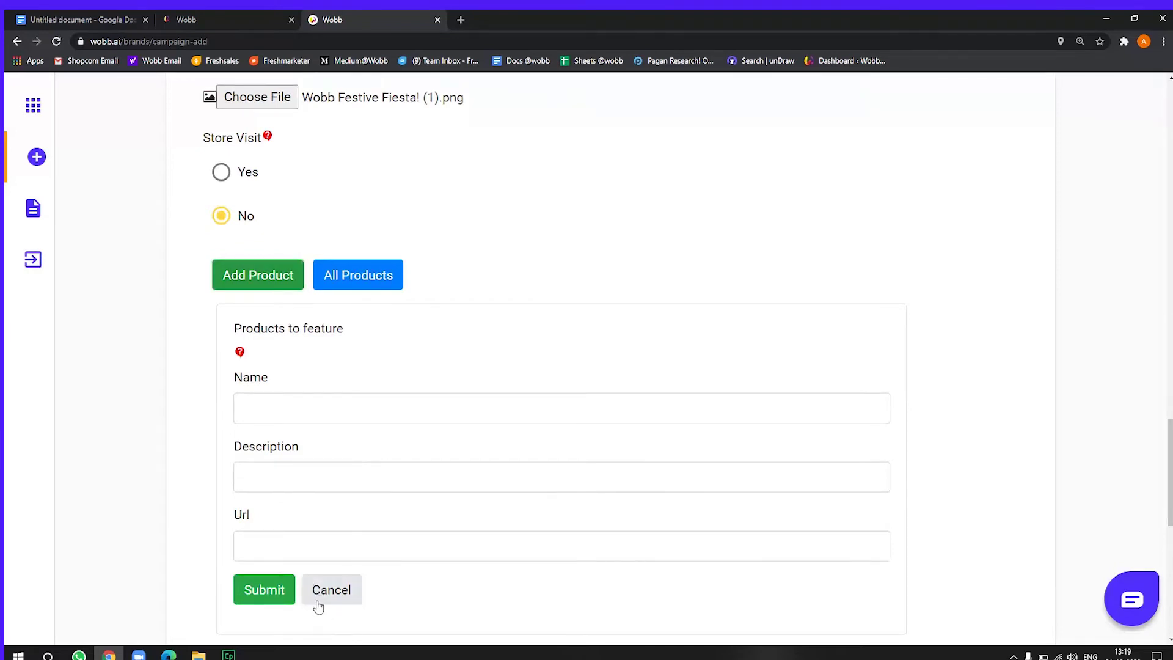
click(280, 404)
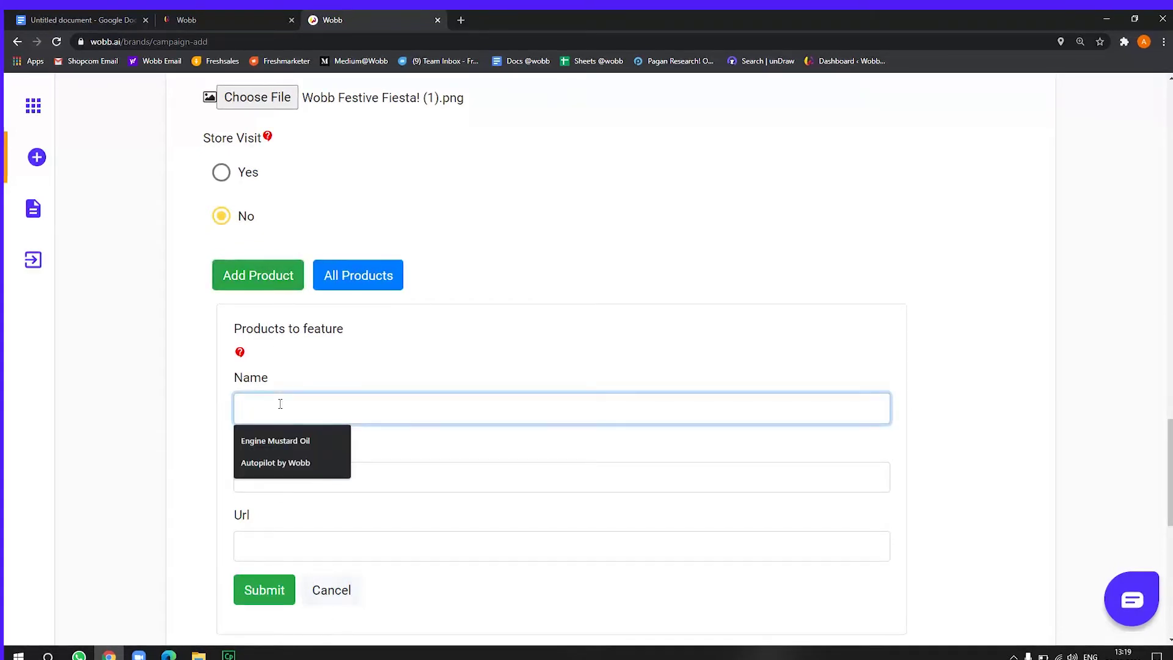
text(Premium plan)
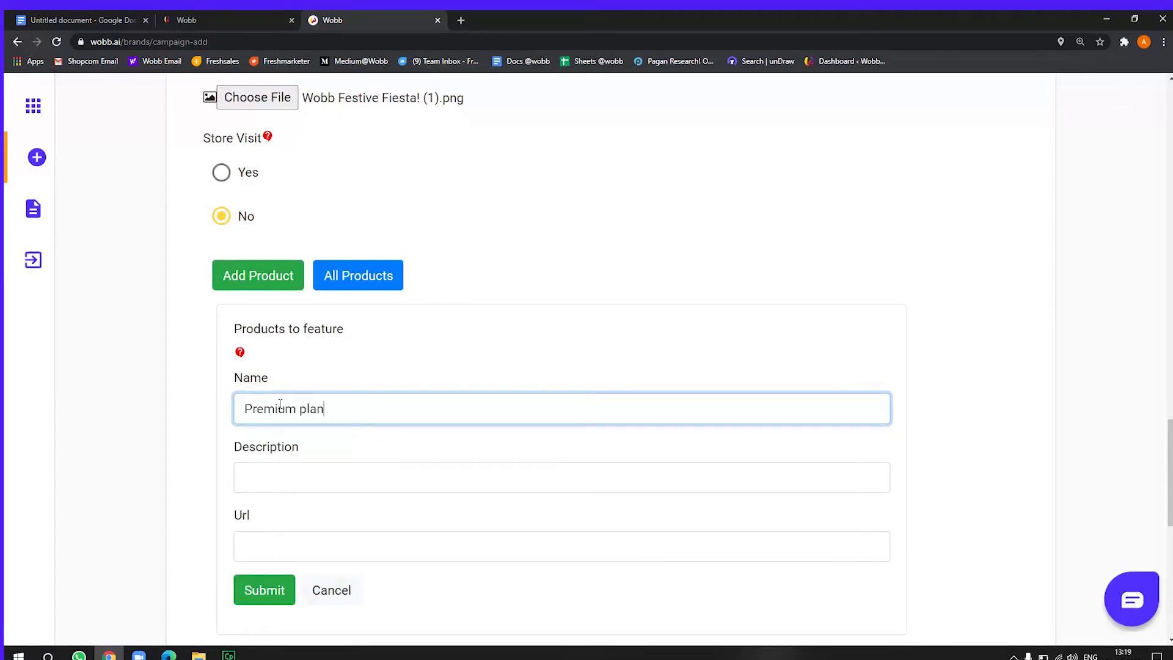
key(Tab)
text(Premium)
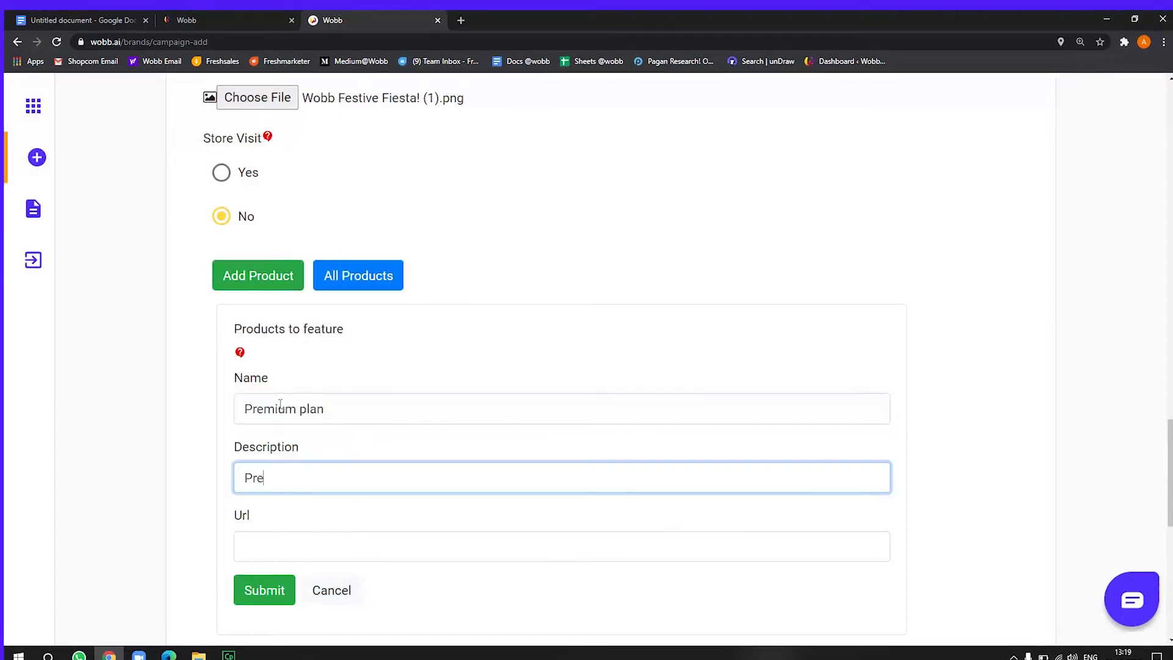
text(Plan @)
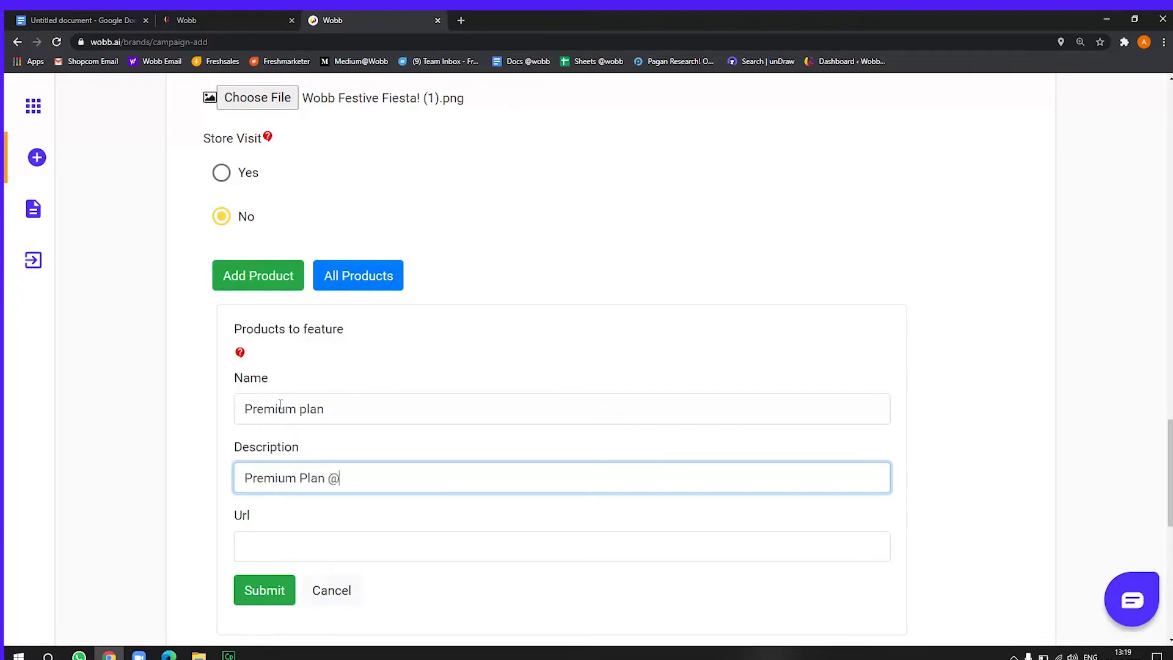
text(1099)
key(Tab)
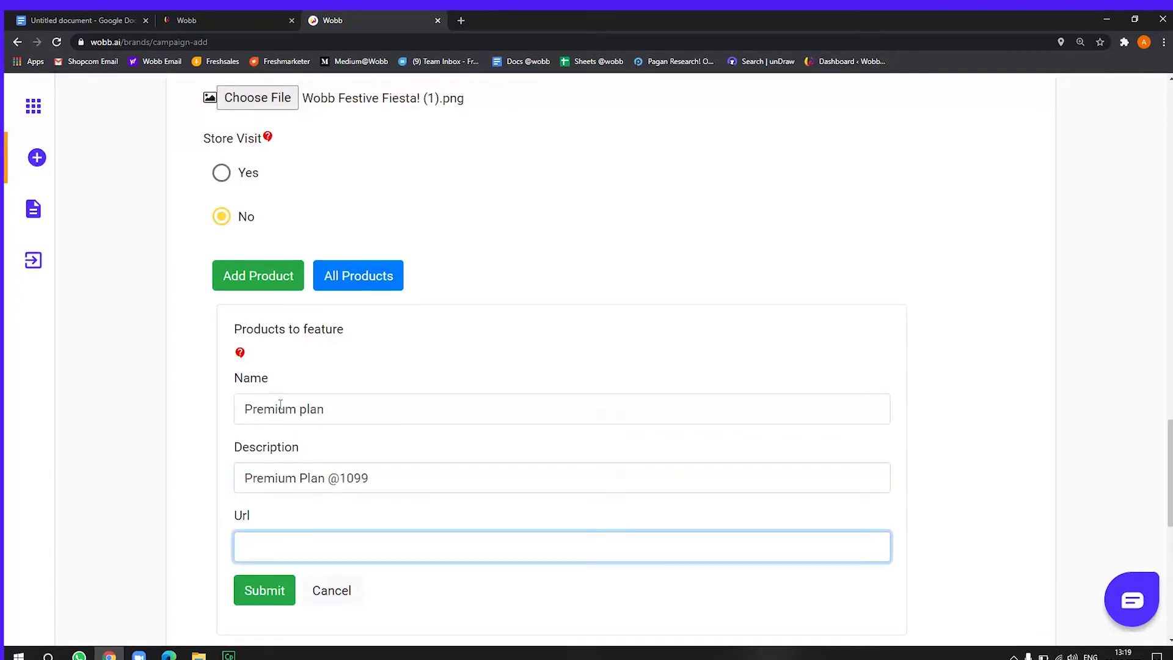
text(w)
key(BackSpace)
text(https)
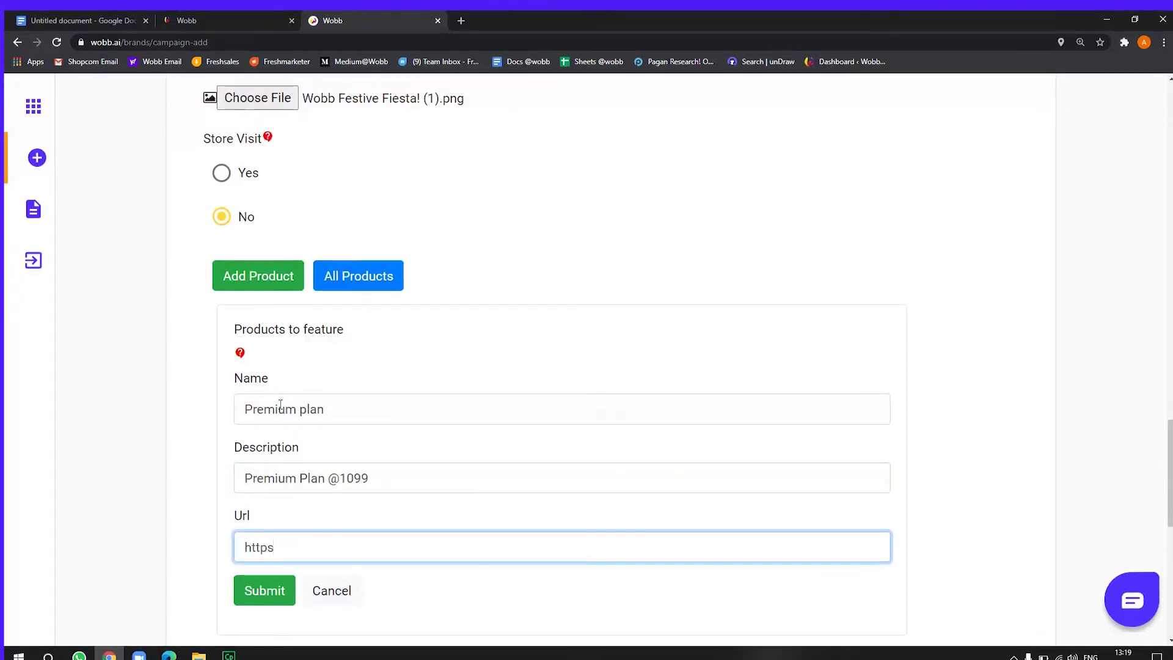
text(://www.ho)
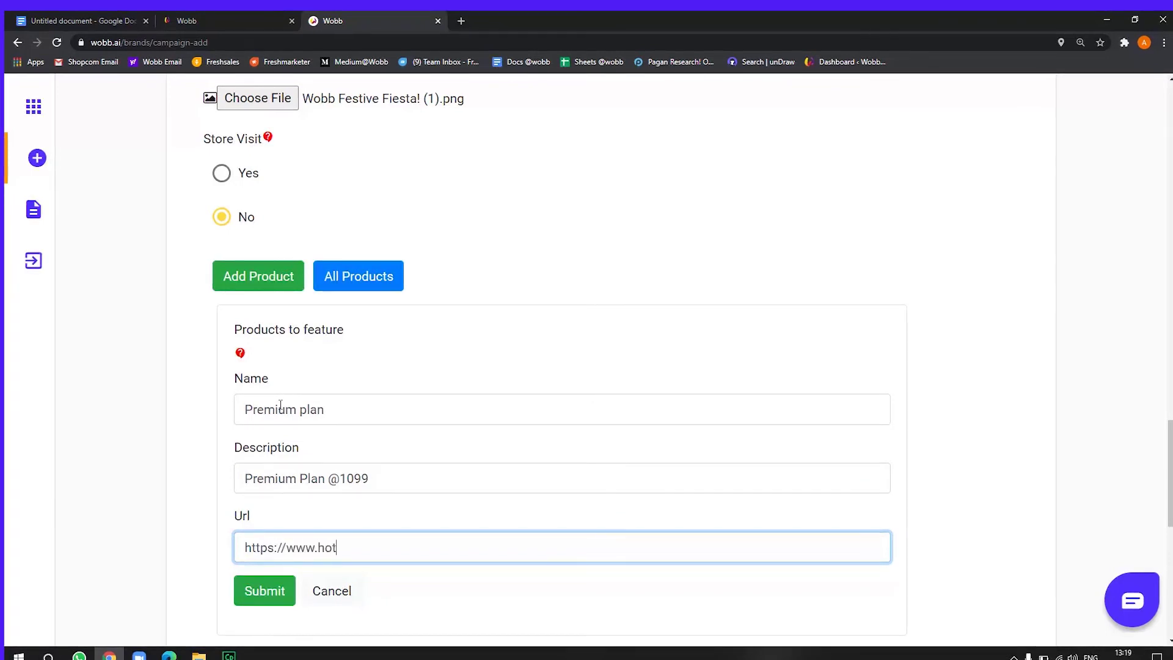
text(stinger.com/wobb/)
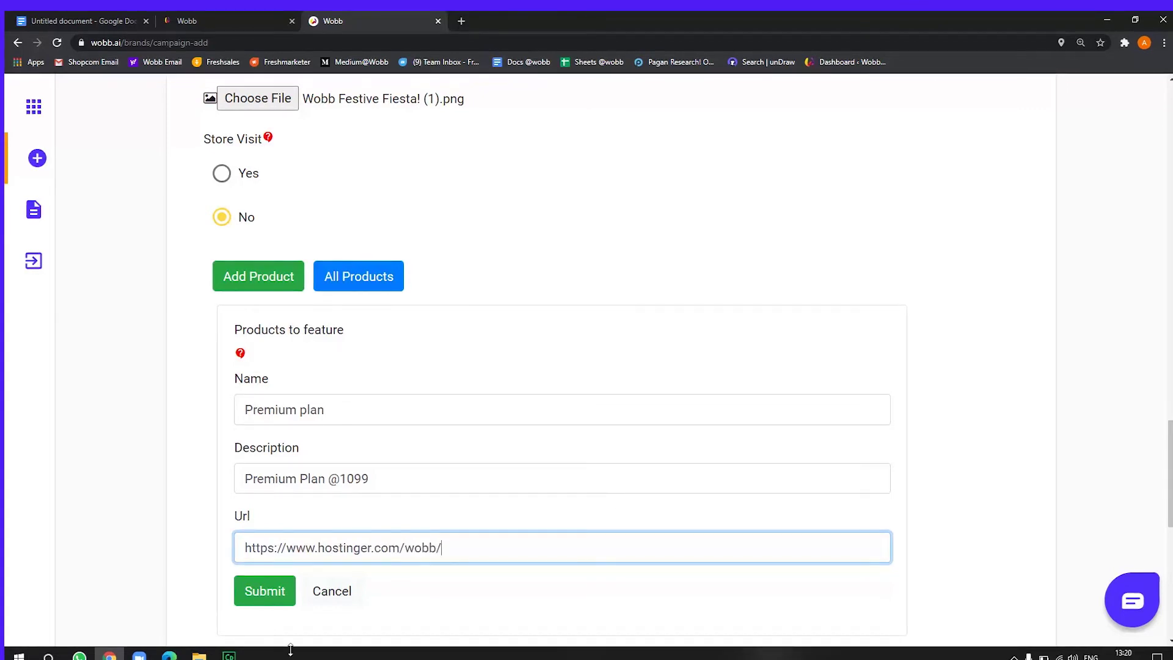
click(259, 596)
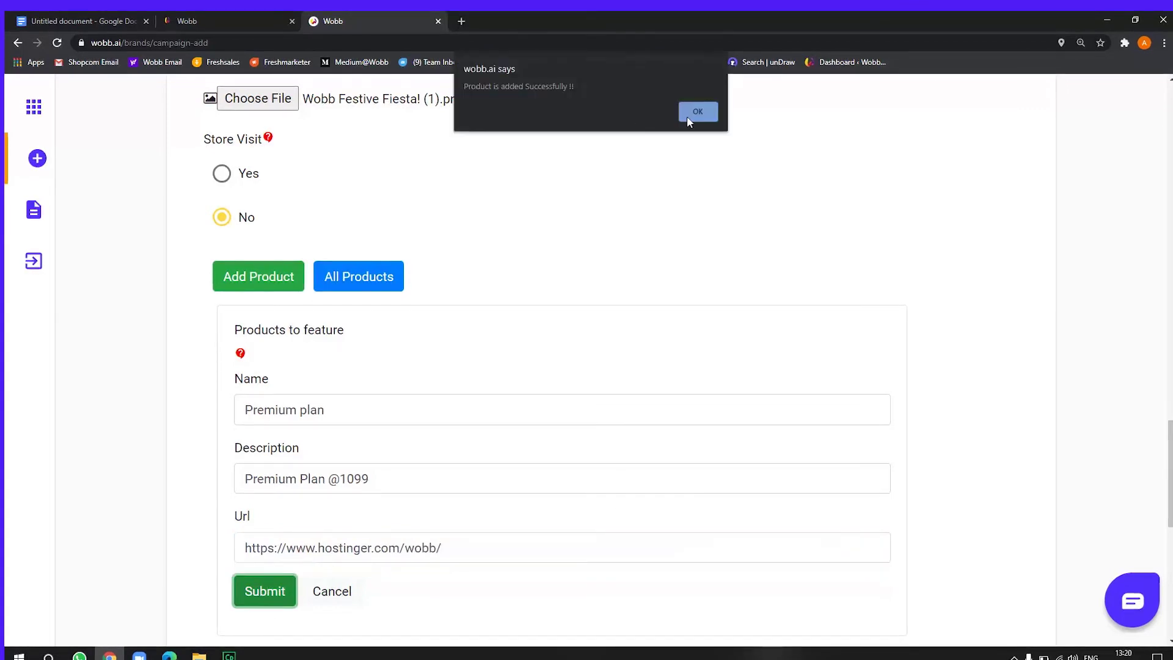
click(688, 120)
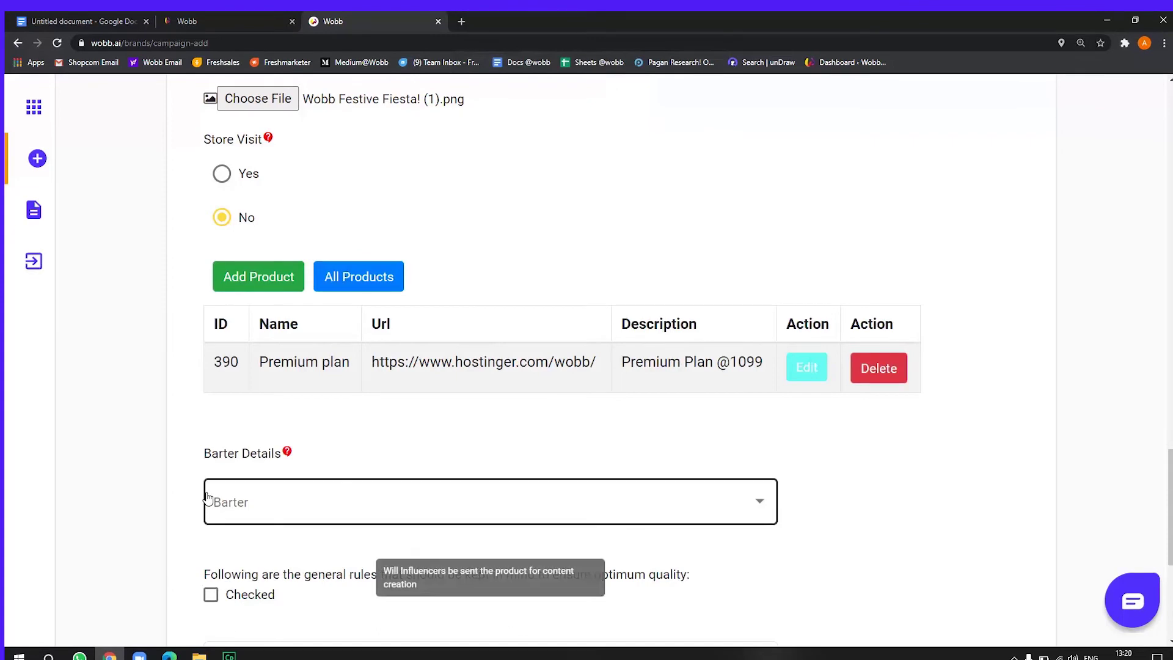
Set Barter Details to 'No, my campaign doesn't require Influencers to purchase any product or service'
scroll(203, 411, down, 2)
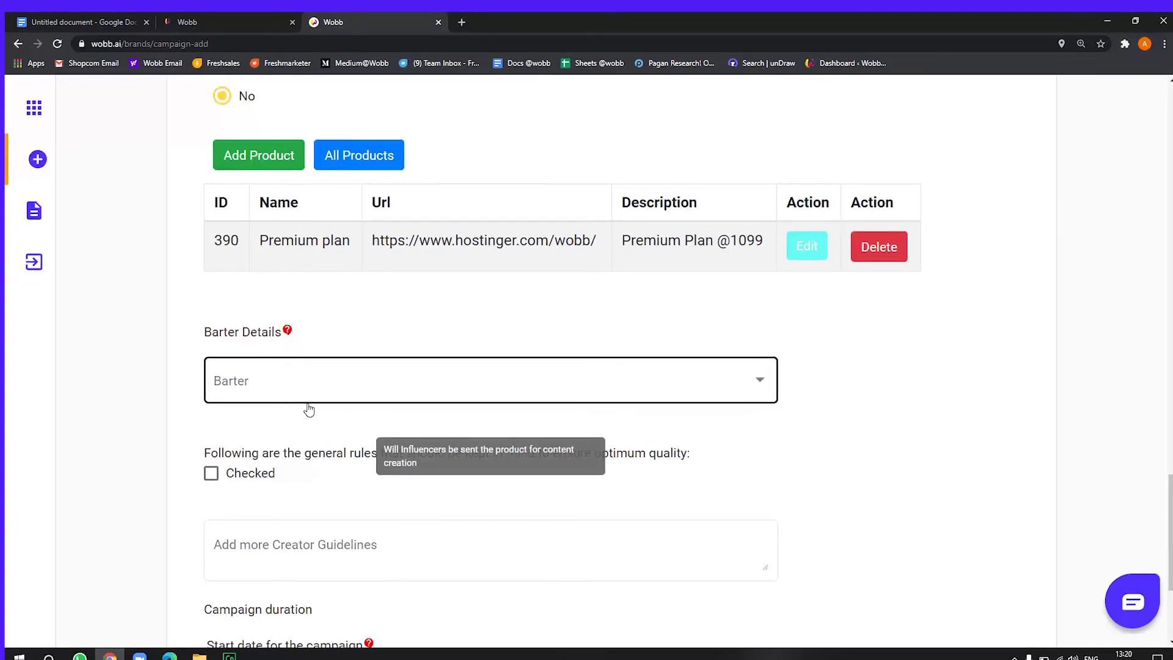
click(308, 407)
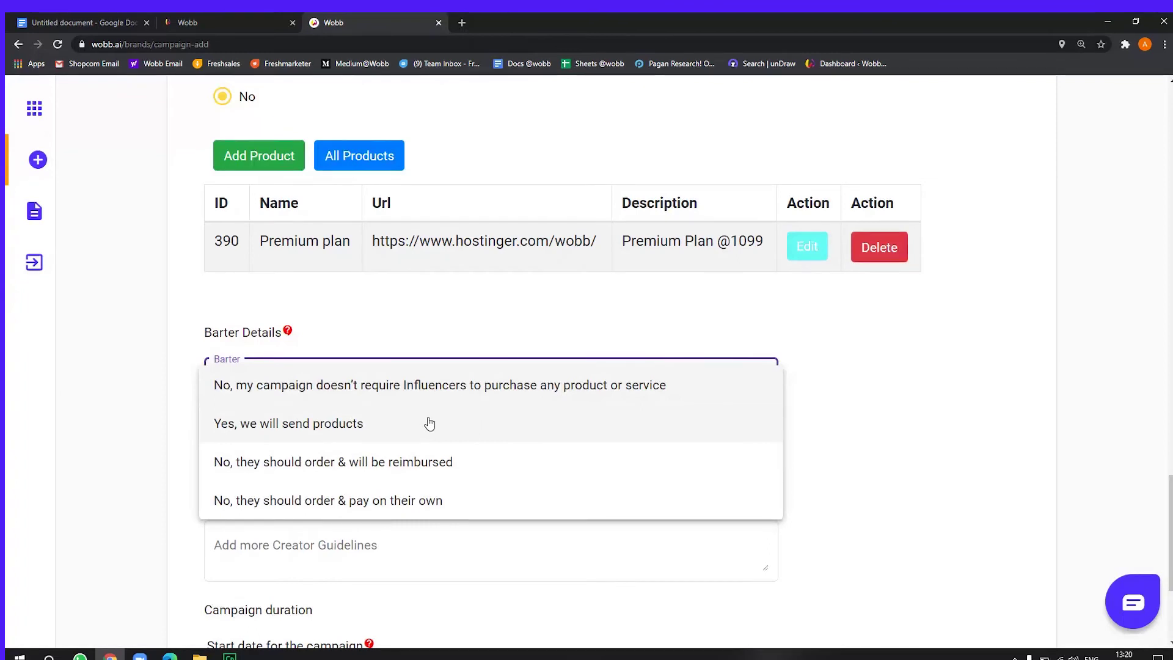
click(394, 495)
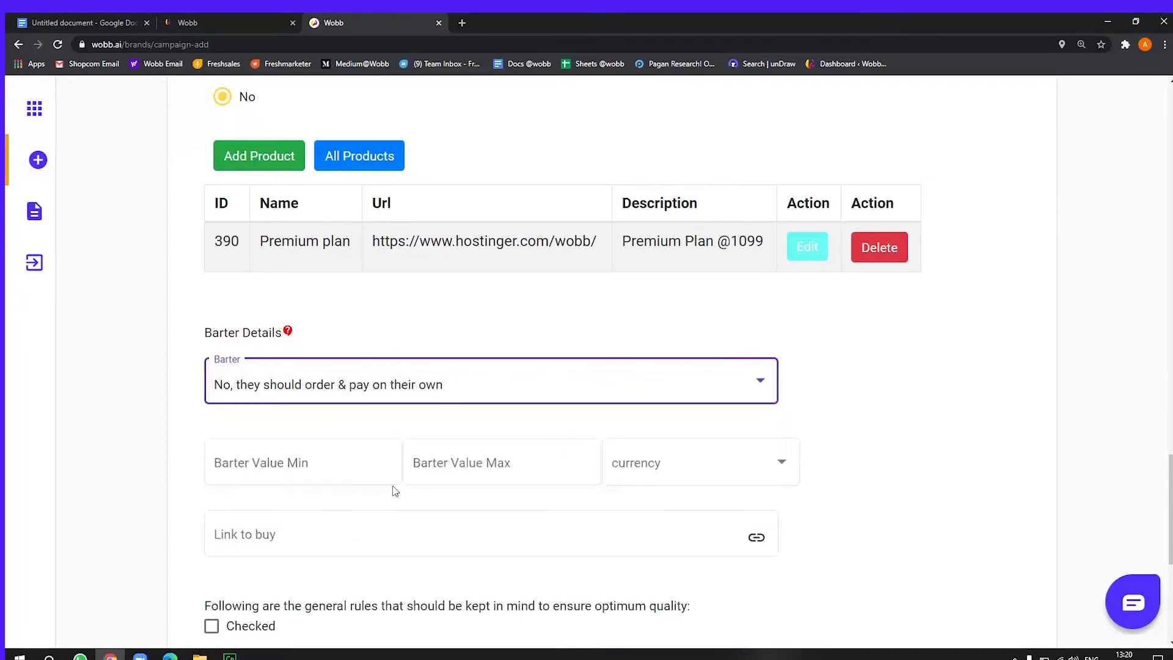
click(421, 390)
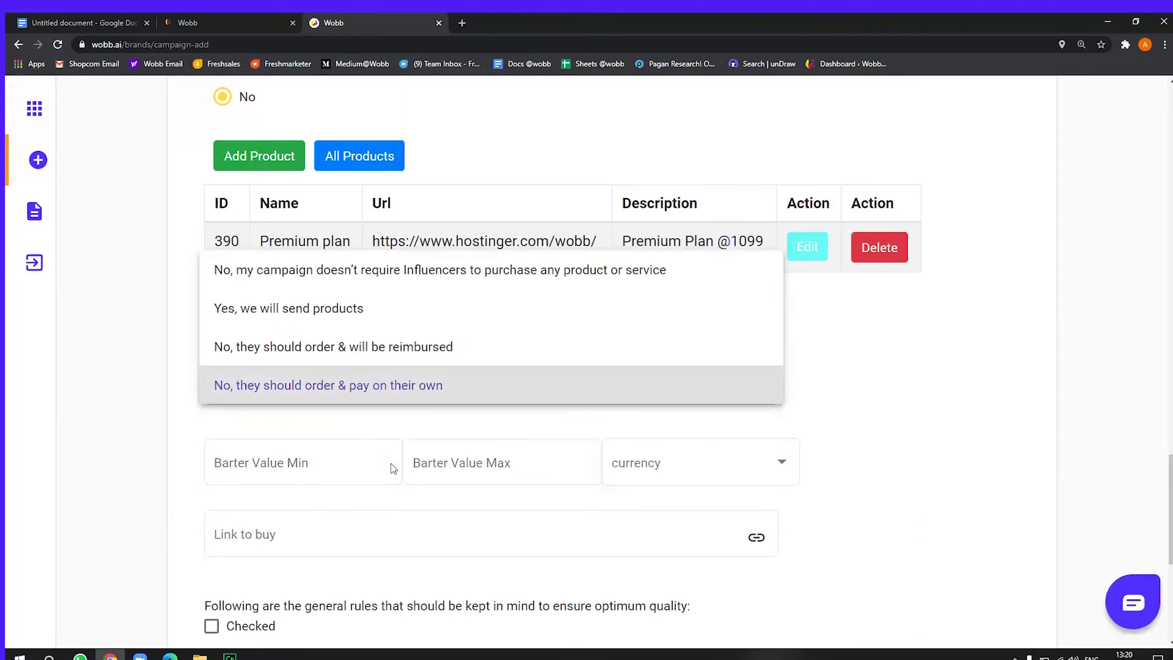
click(366, 360)
click(362, 386)
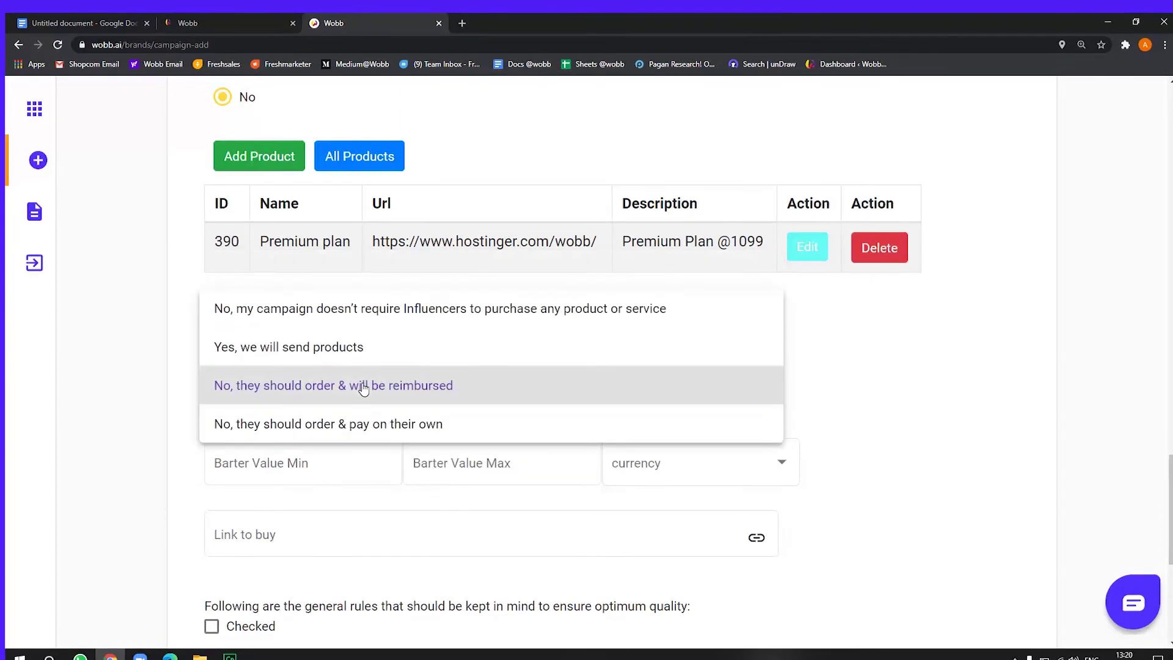
click(363, 322)
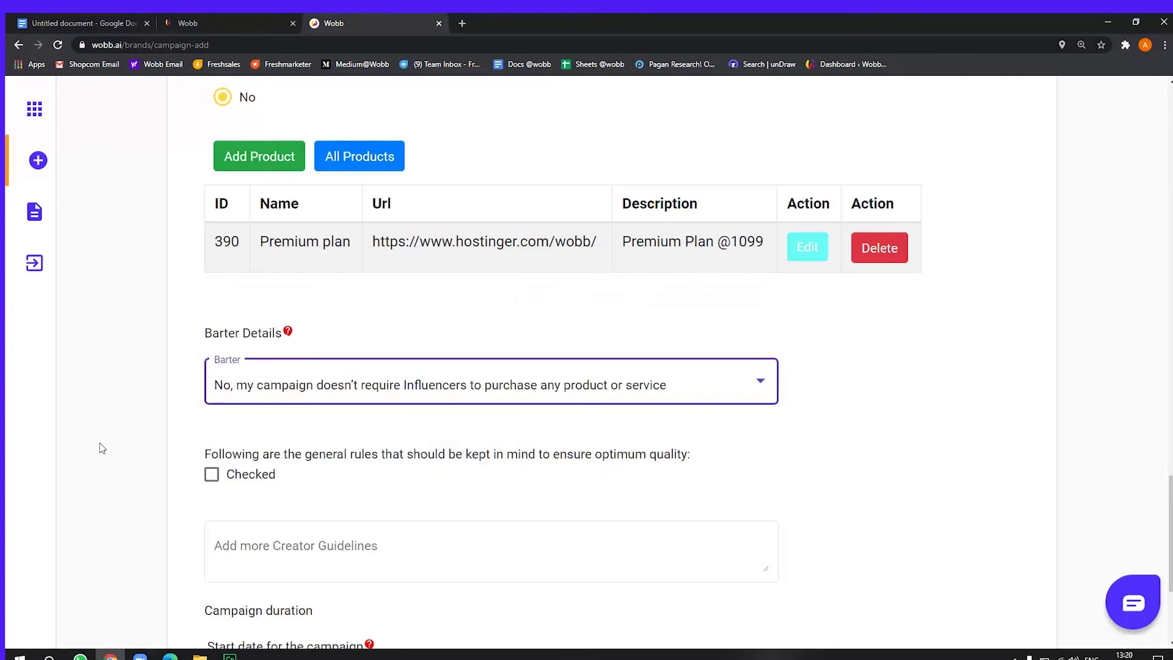
scroll(105, 451, down, 1)
scroll(106, 450, down, 2)
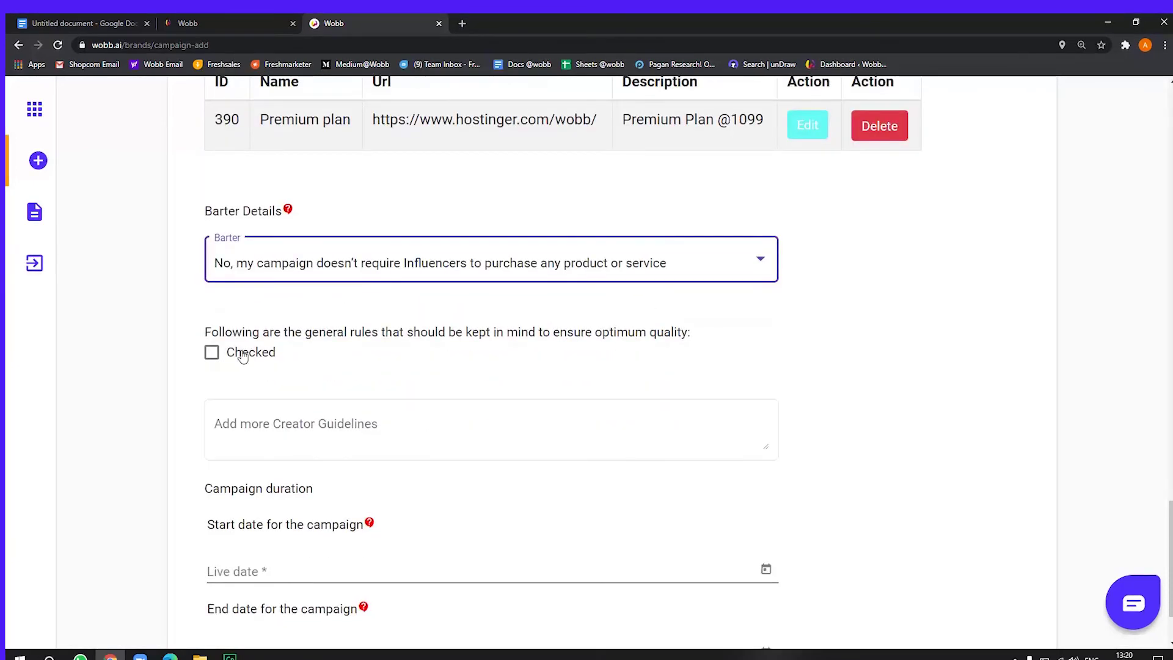
Tick the checkbox accepting the general quality rules for creators
click(241, 371)
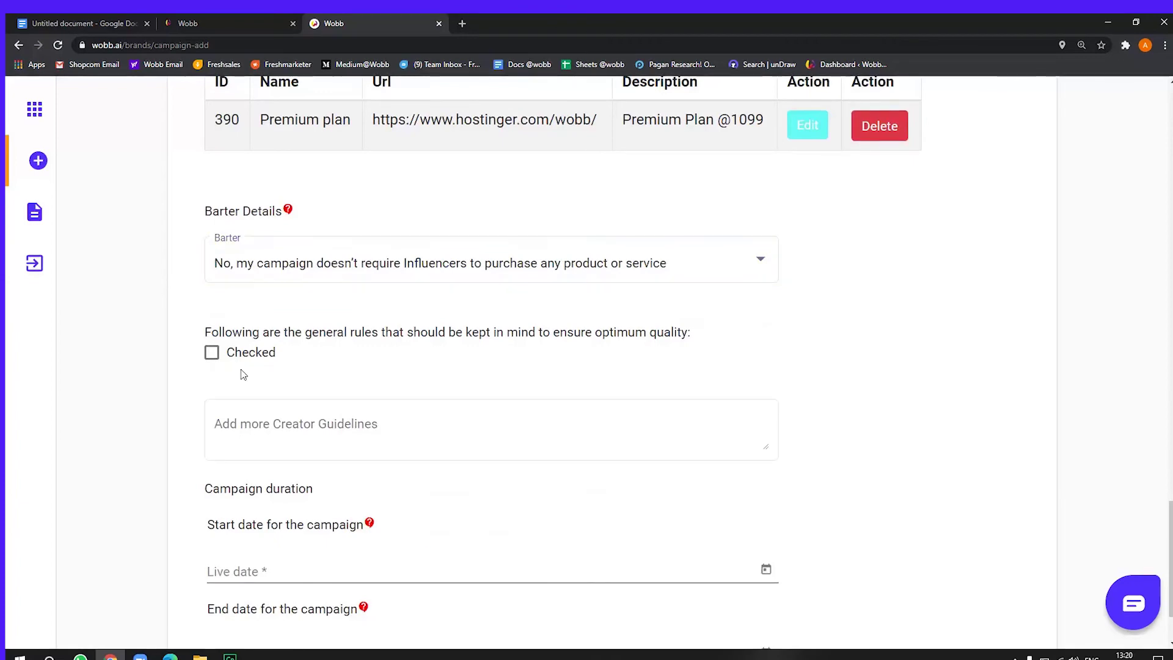
click(241, 350)
scroll(272, 568, down, 2)
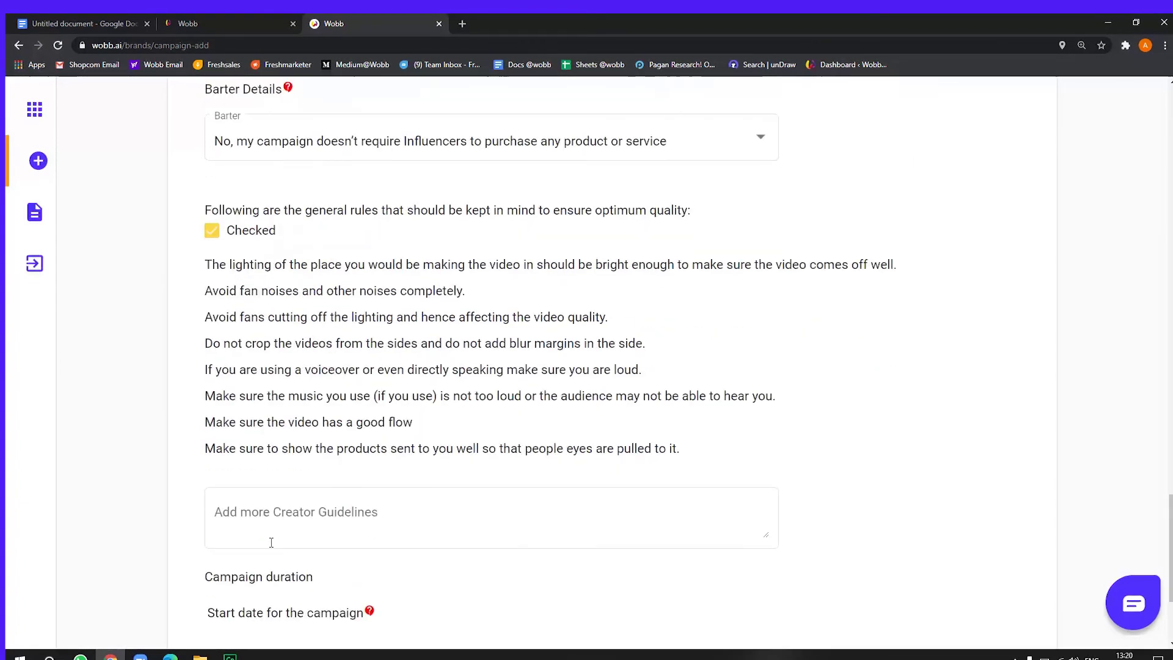
drag(700, 459, 197, 262)
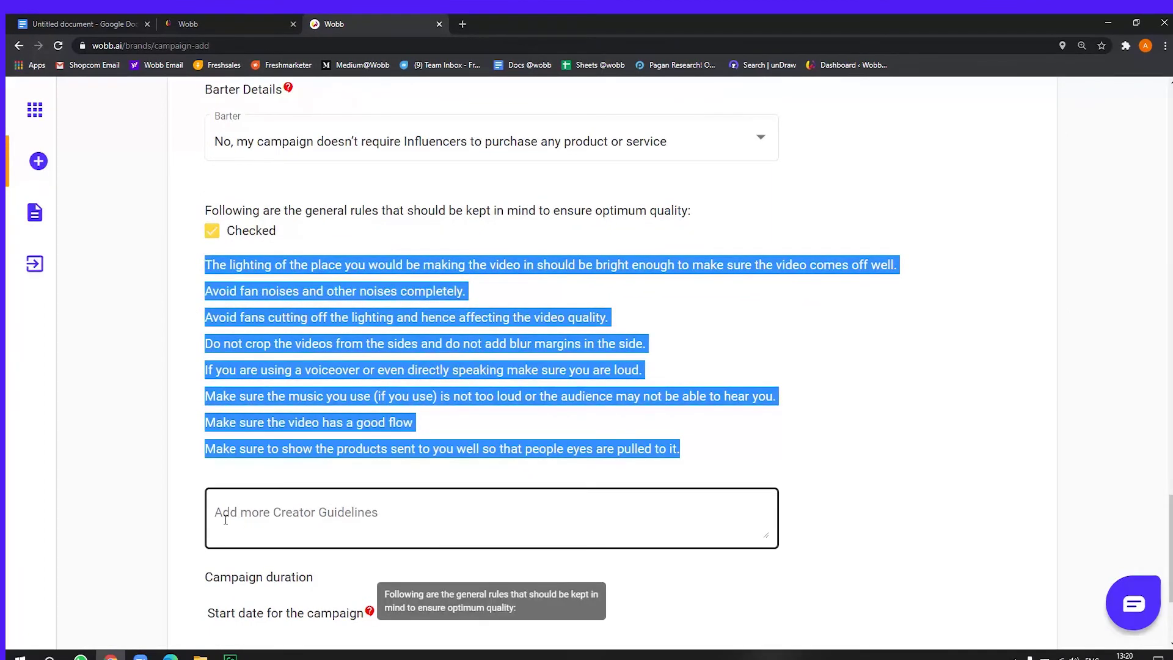
scroll(195, 577, down, 3)
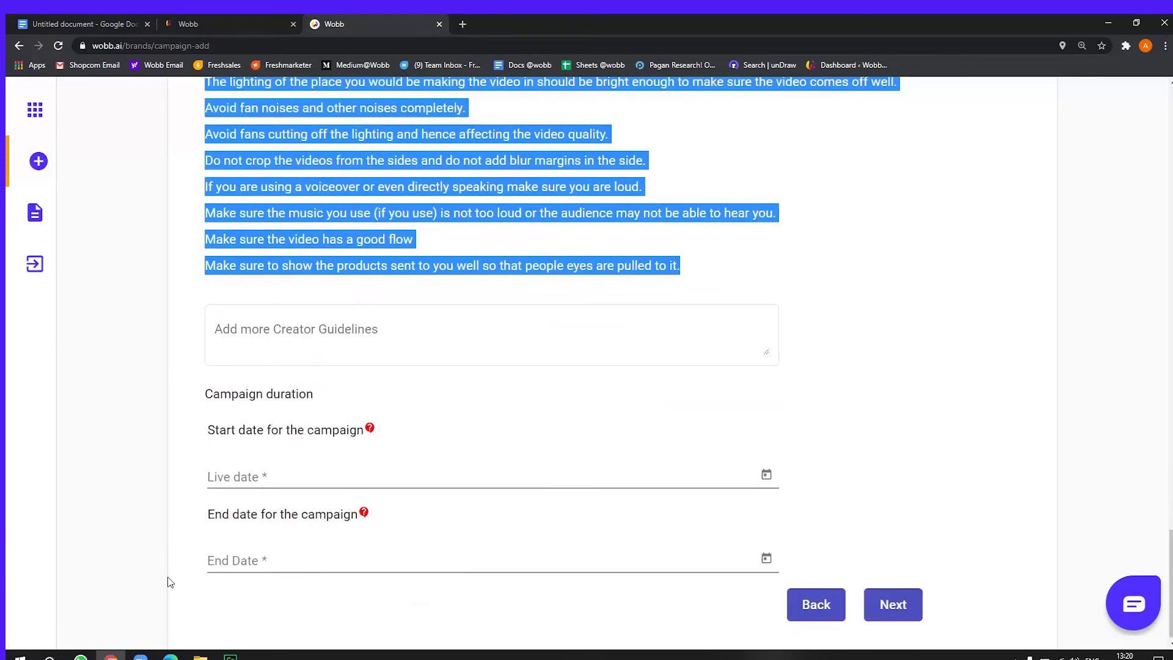
Run the campaign from 5 Nov 2020 to 30 Nov 2020 and advance to Budget Details
click(310, 474)
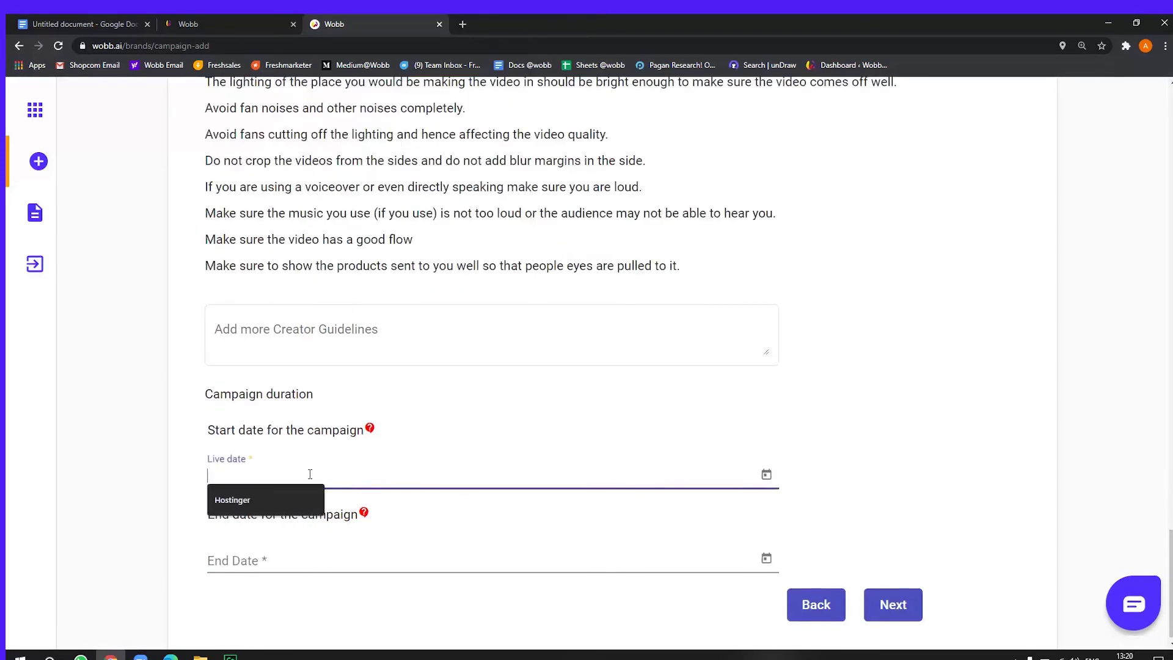
click(766, 476)
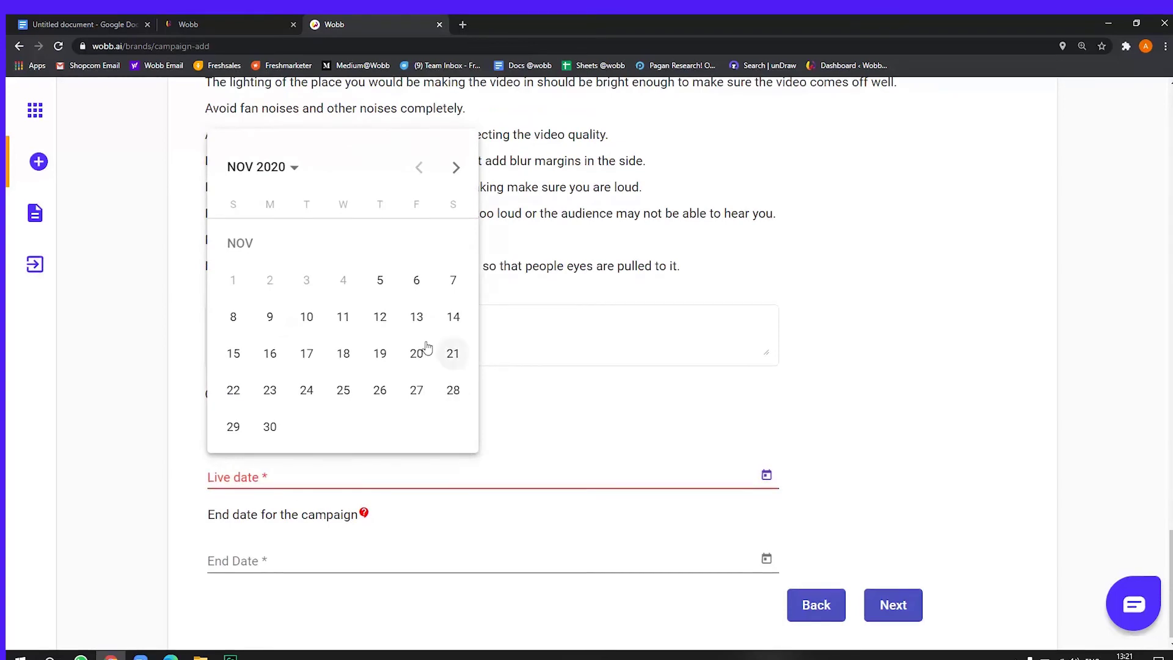
click(375, 286)
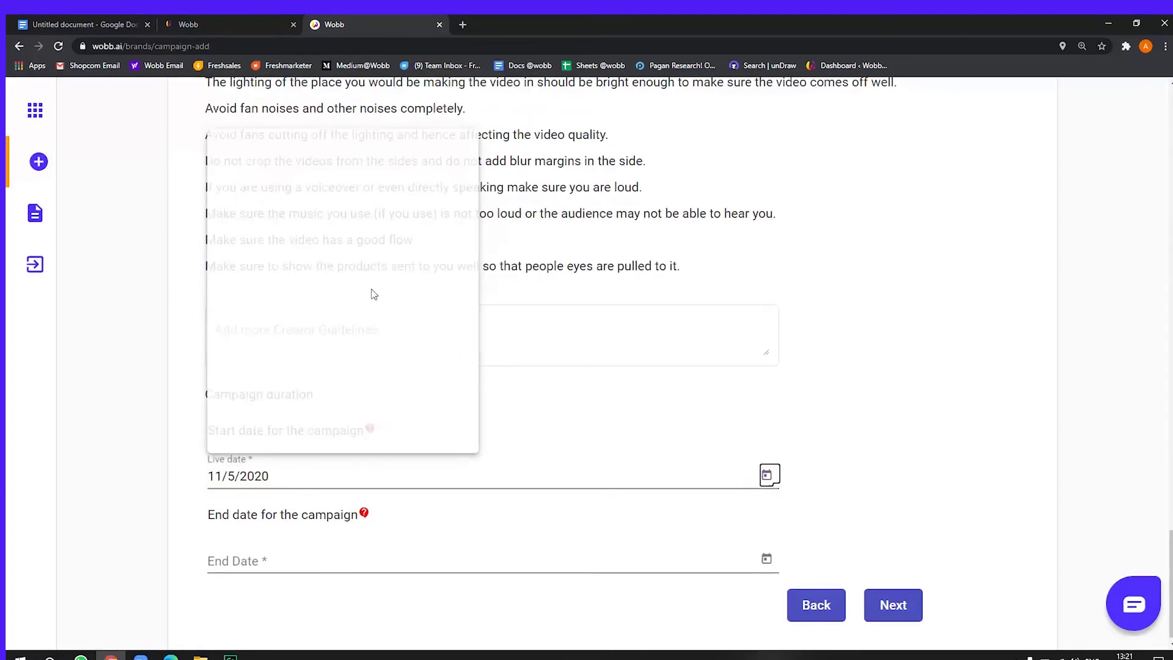
click(766, 558)
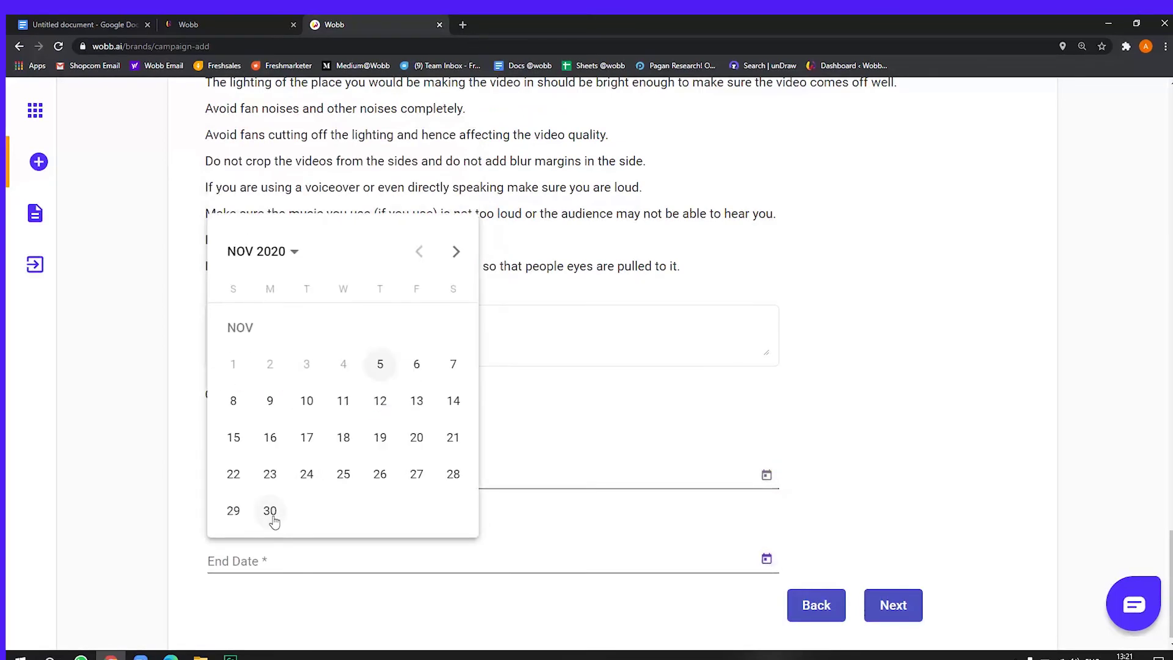
click(271, 512)
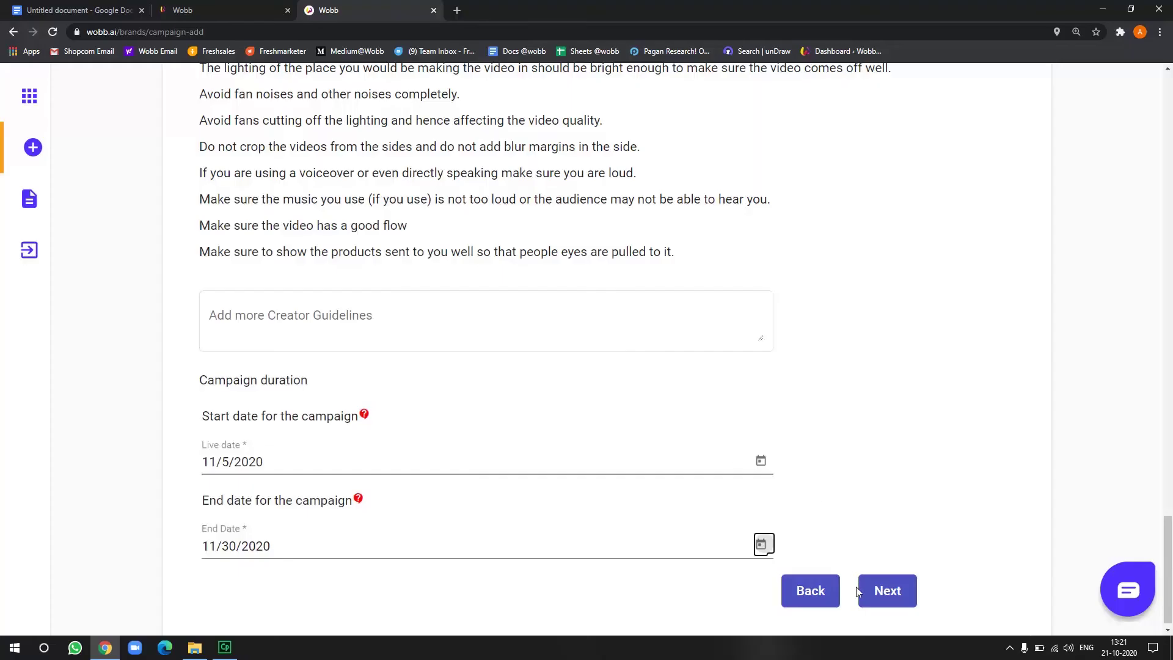
click(874, 590)
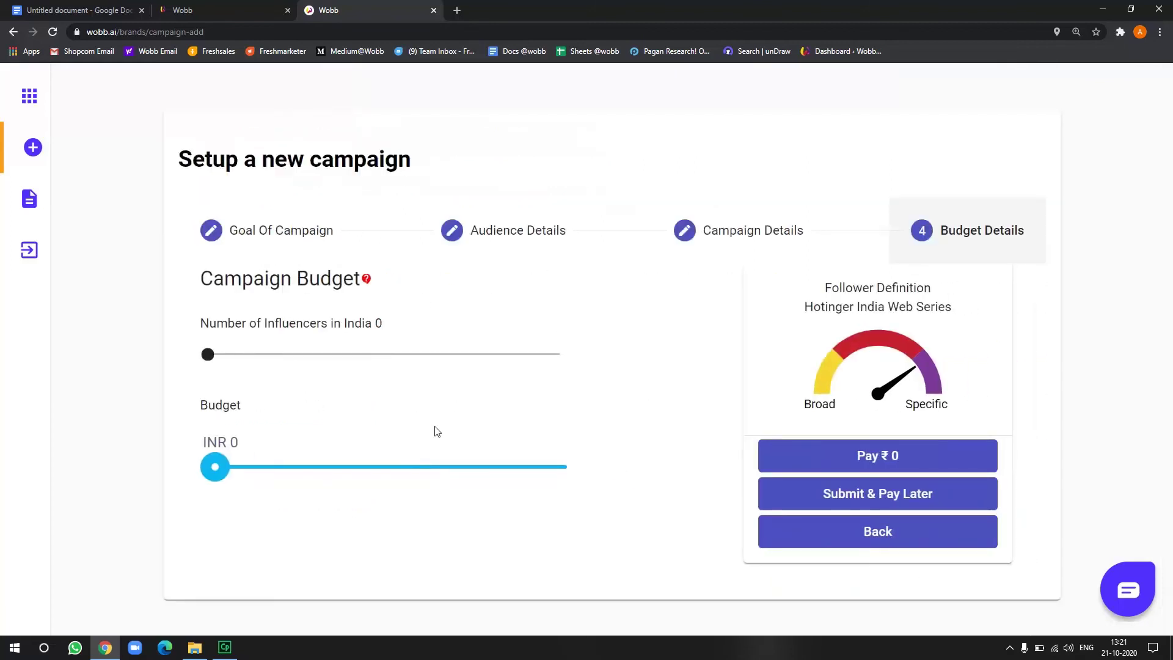
Set the number of influencers in India to 40, making the budget INR 136700
click(208, 354)
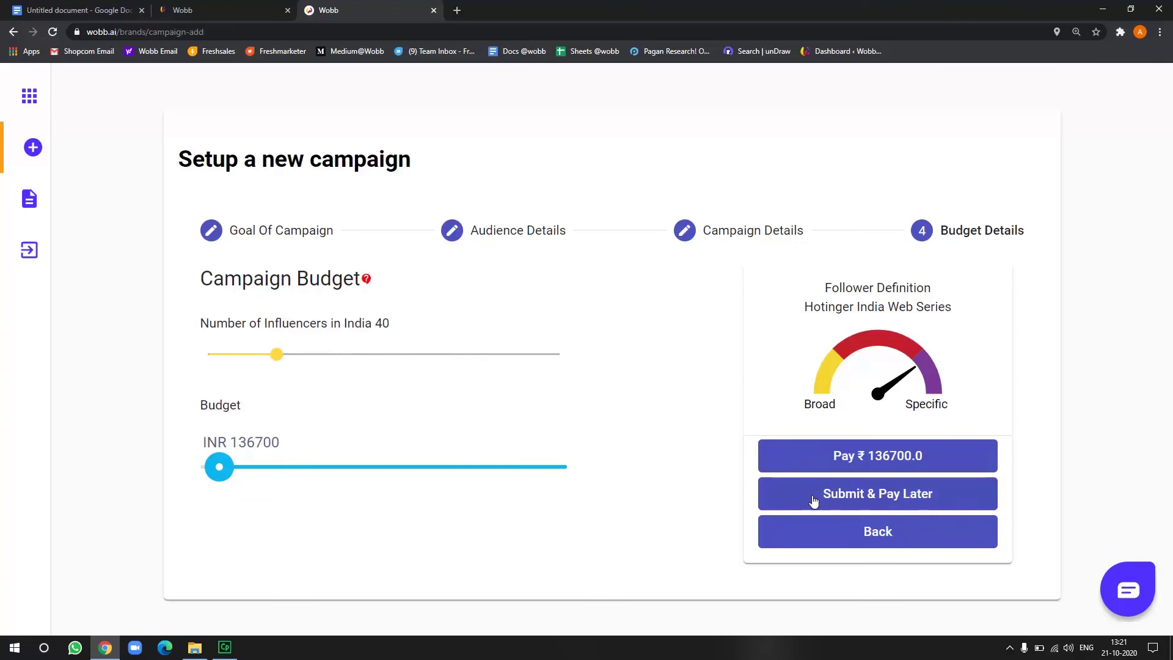
right_click(841, 449)
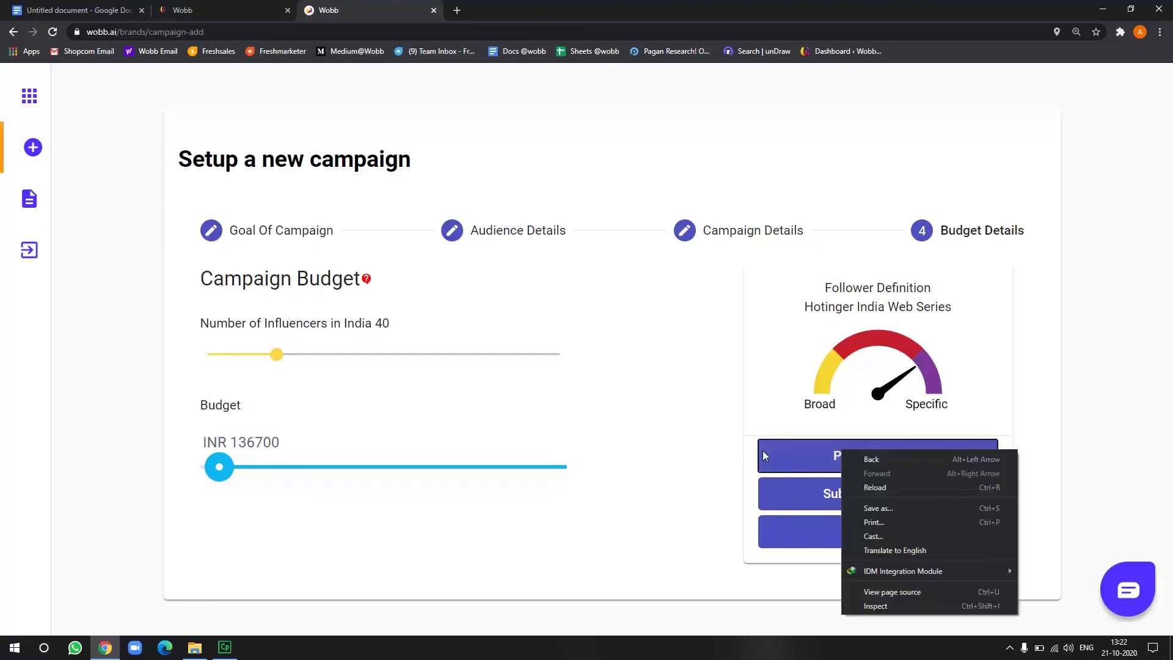
click(725, 446)
click(851, 461)
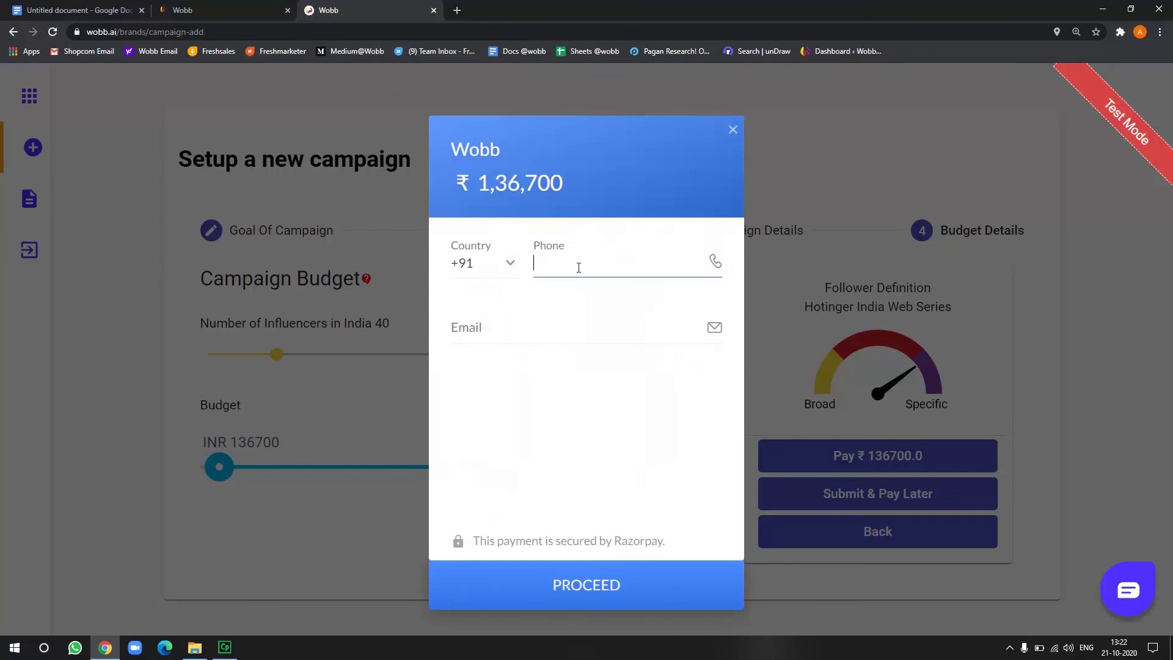
key(Tab)
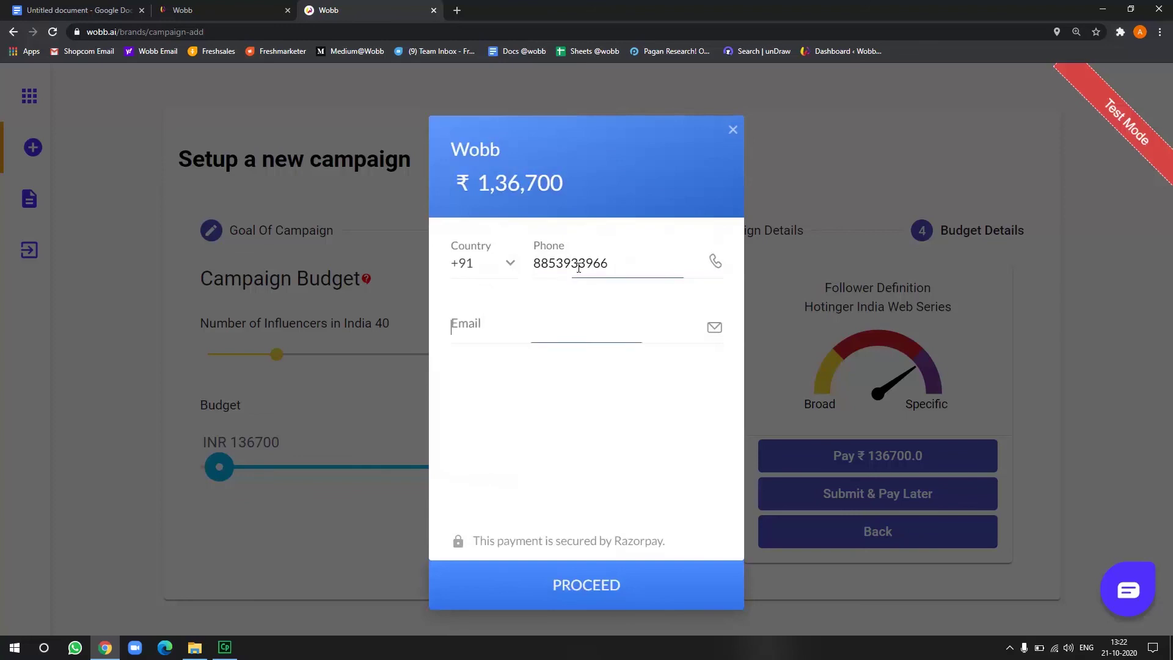
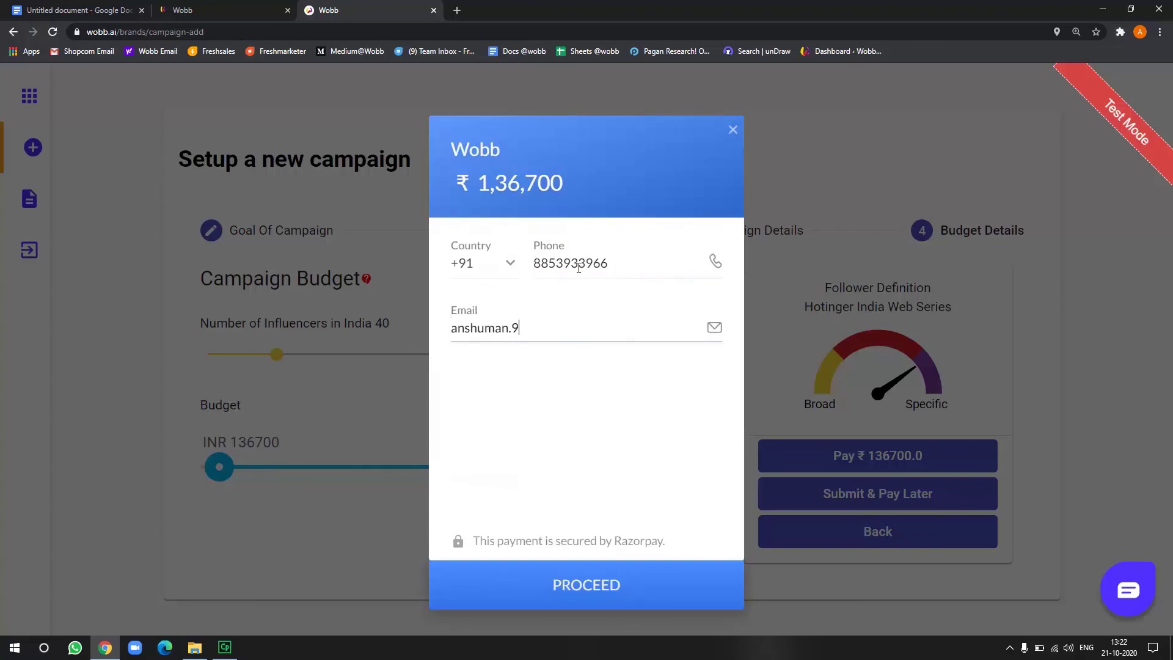
click(596, 587)
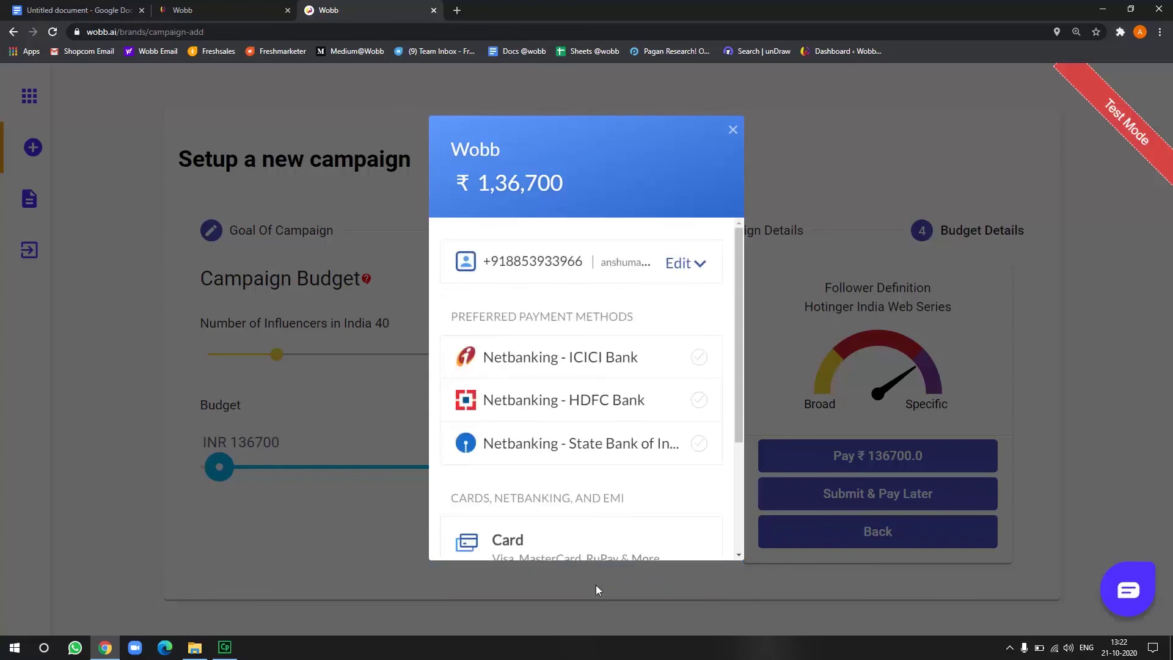
scroll(602, 398, down, 3)
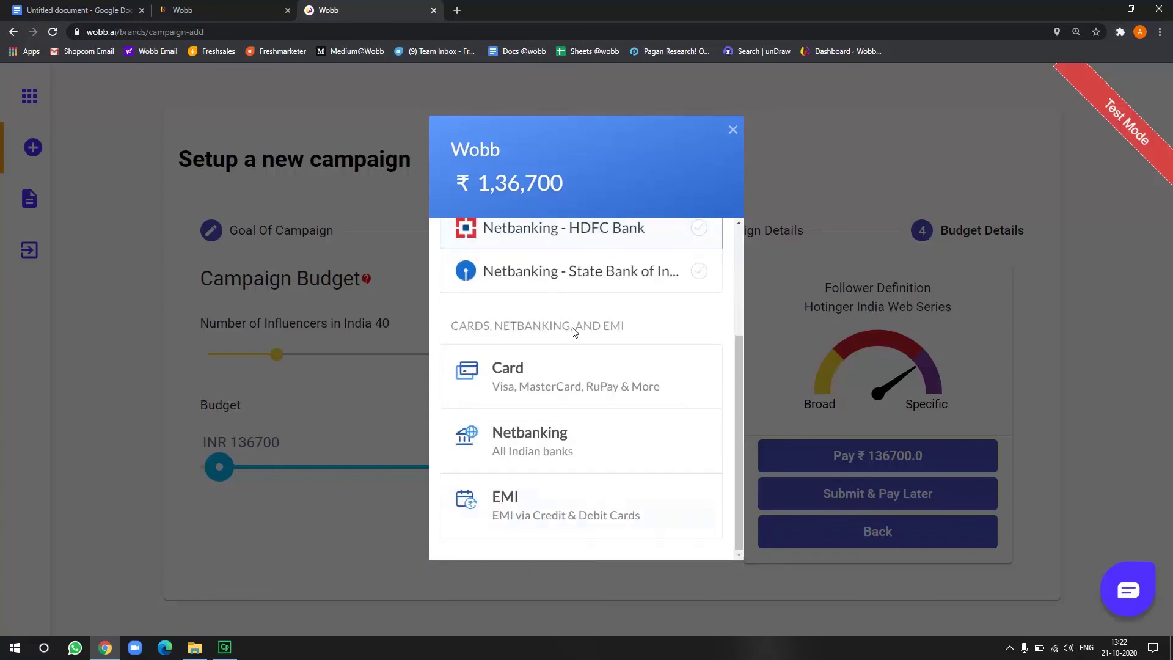
scroll(565, 257, up, 3)
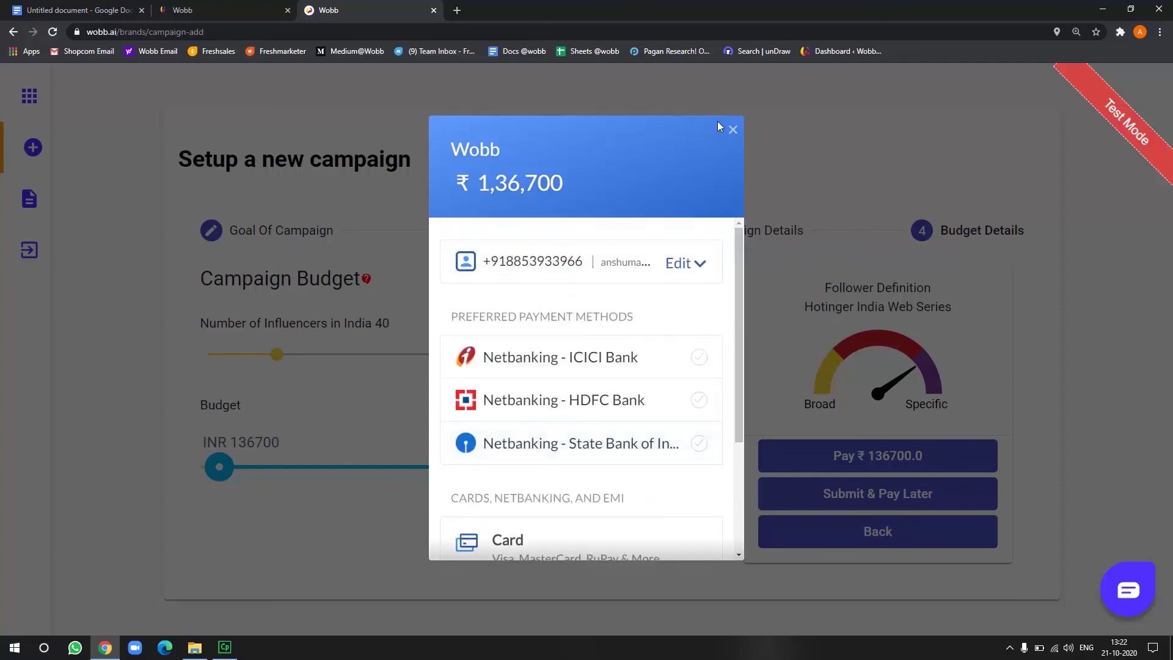
click(732, 129)
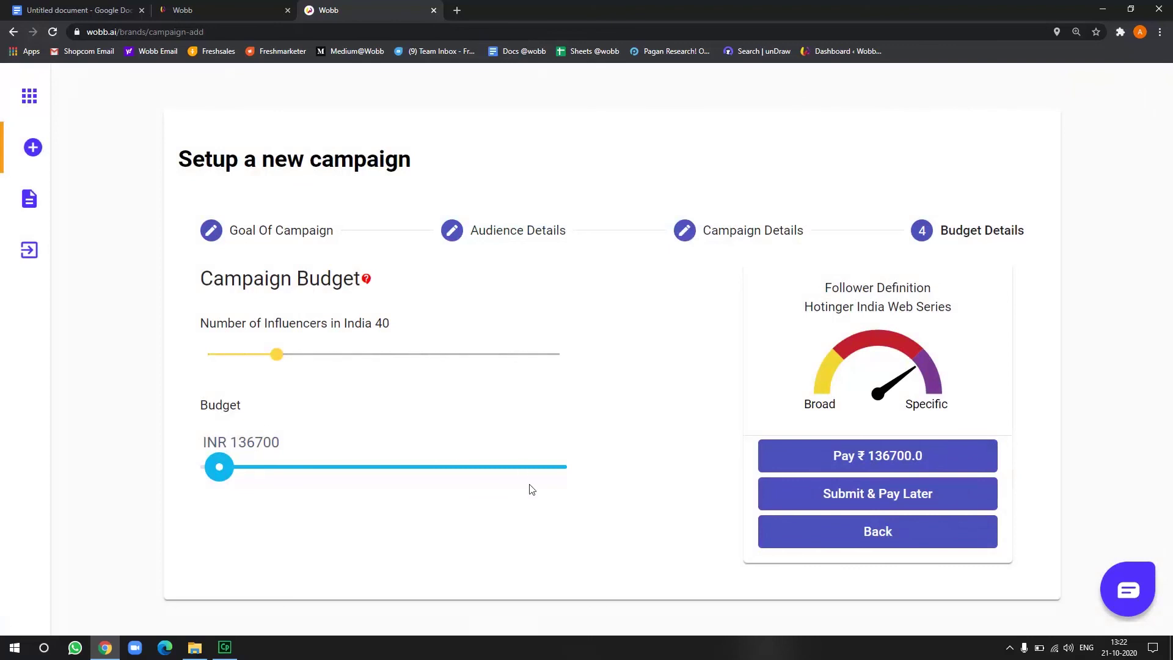
click(954, 495)
Review the dashboard's Hotinger India Web Series card and its 1 campaign pending approval
scroll(549, 364, down, 9)
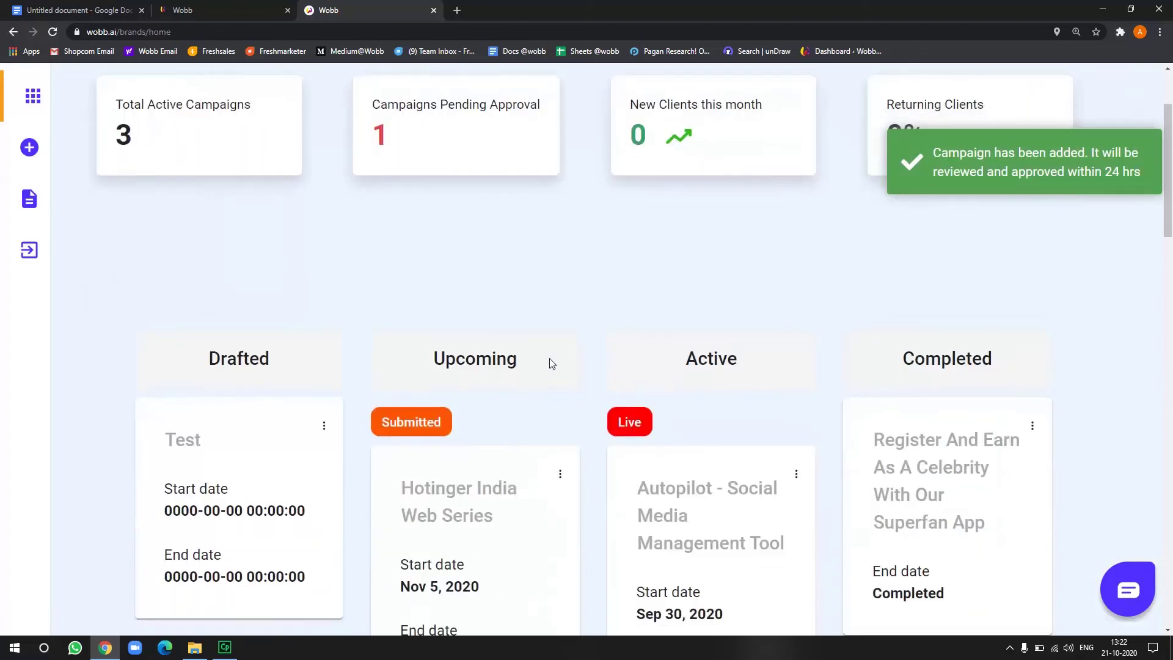
scroll(372, 382, down, 15)
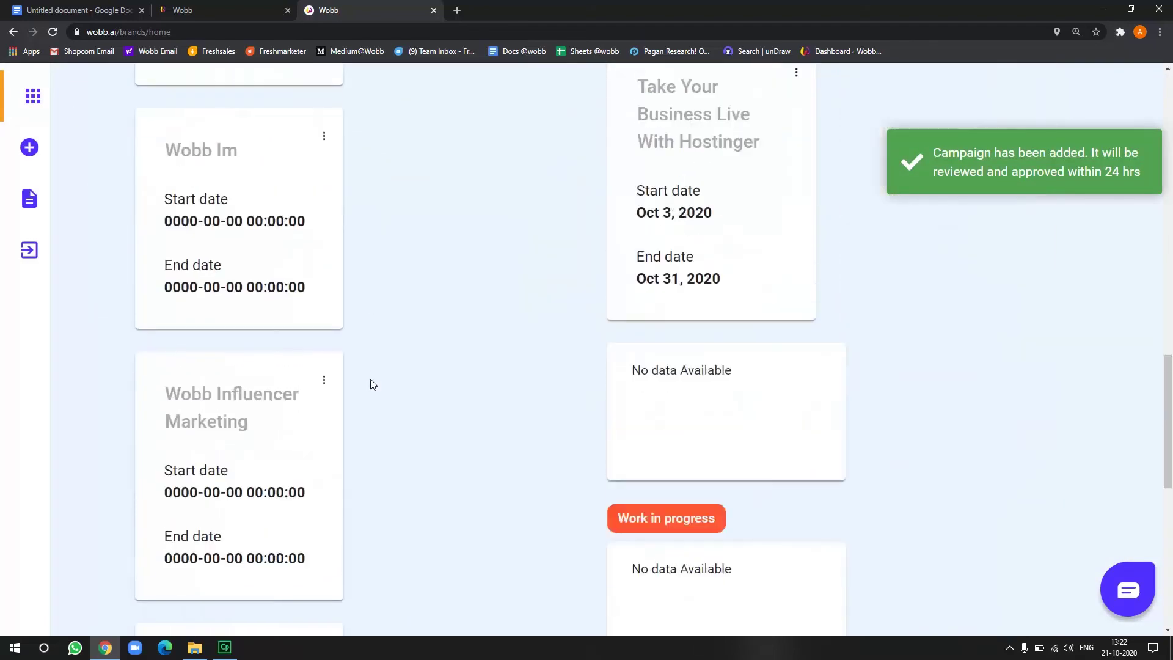
scroll(371, 384, up, 20)
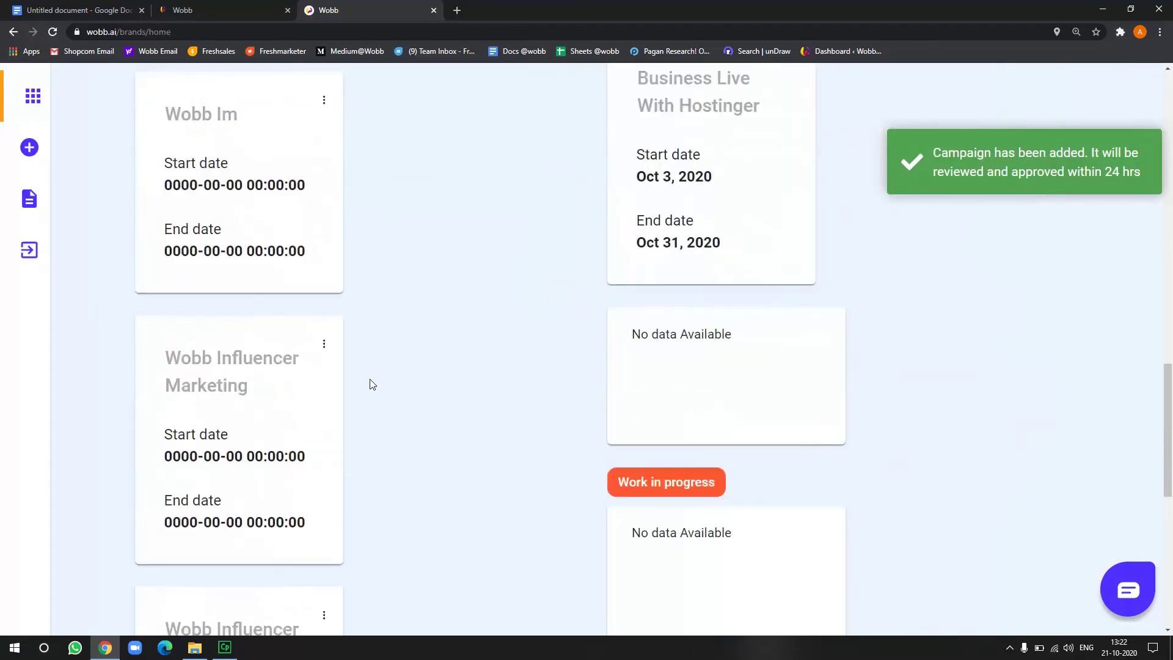
scroll(371, 383, down, 3)
scroll(370, 382, down, 5)
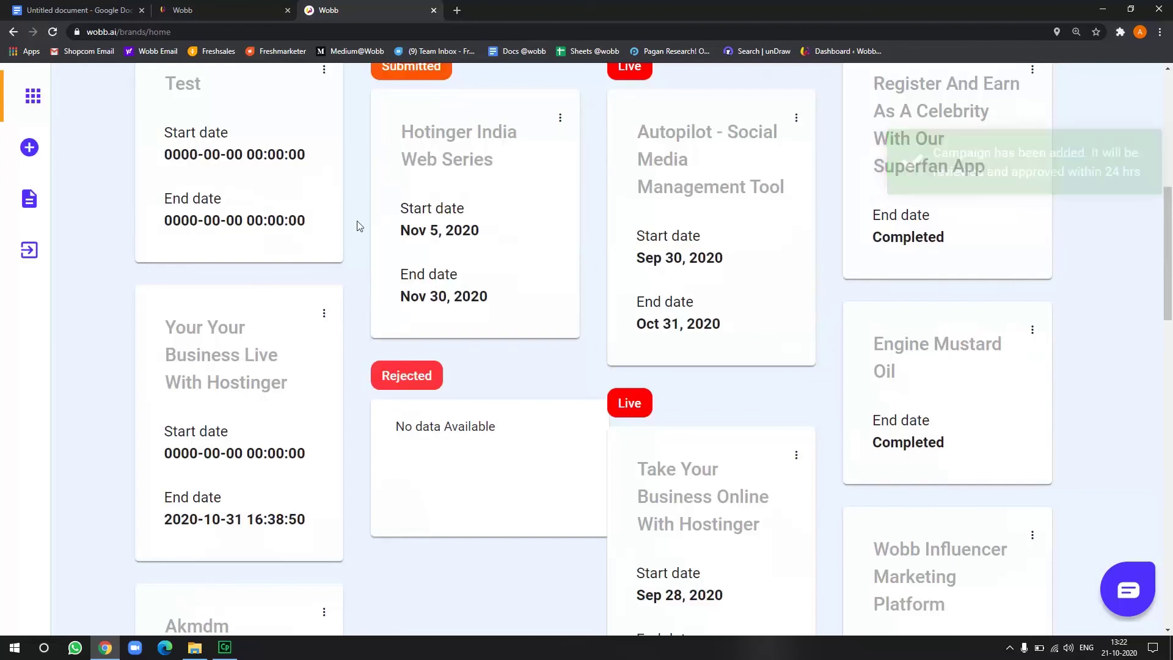
scroll(359, 226, up, 8)
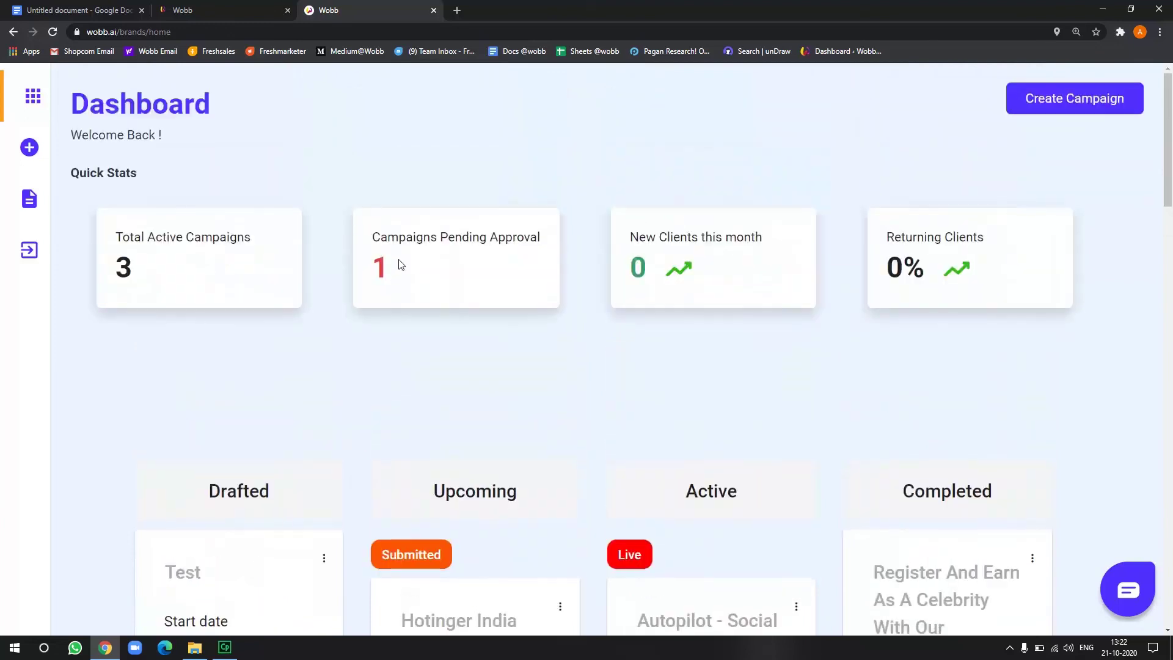
double_click(380, 258)
click(421, 275)
scroll(419, 281, down, 3)
scroll(416, 285, down, 15)
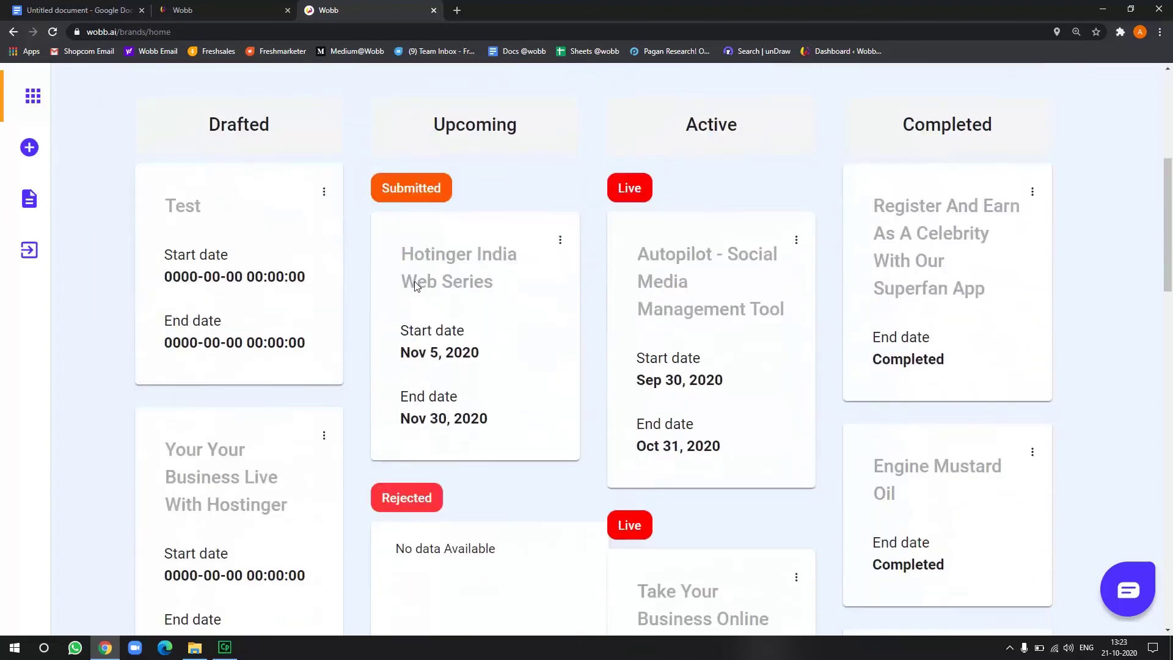
scroll(232, 387, up, 10)
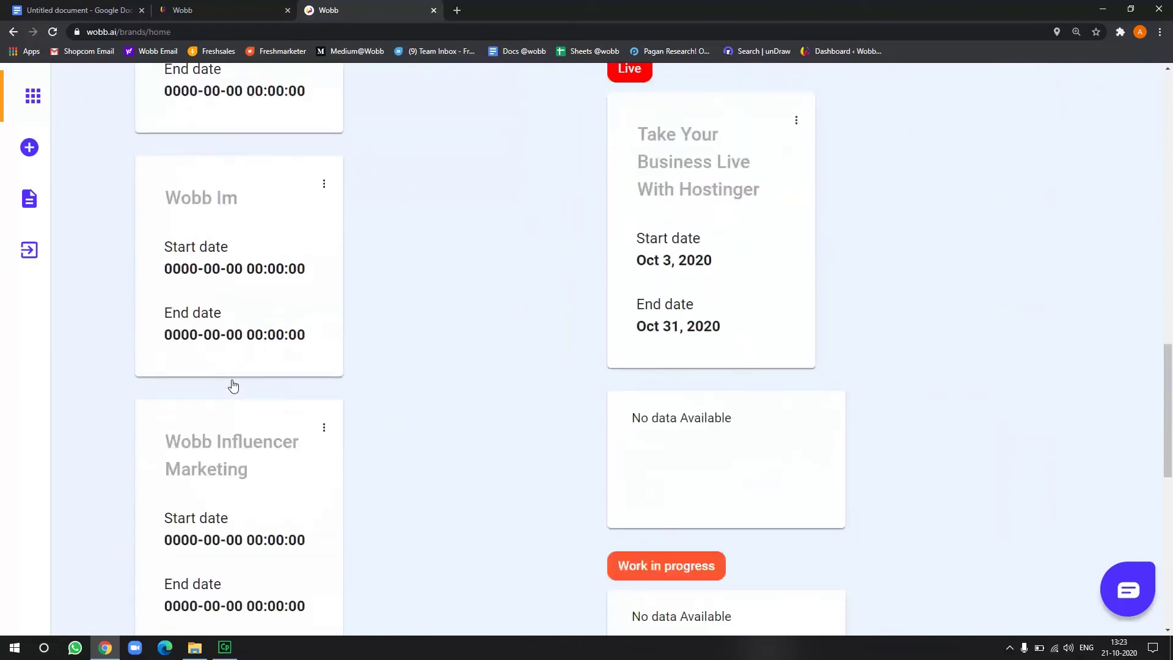